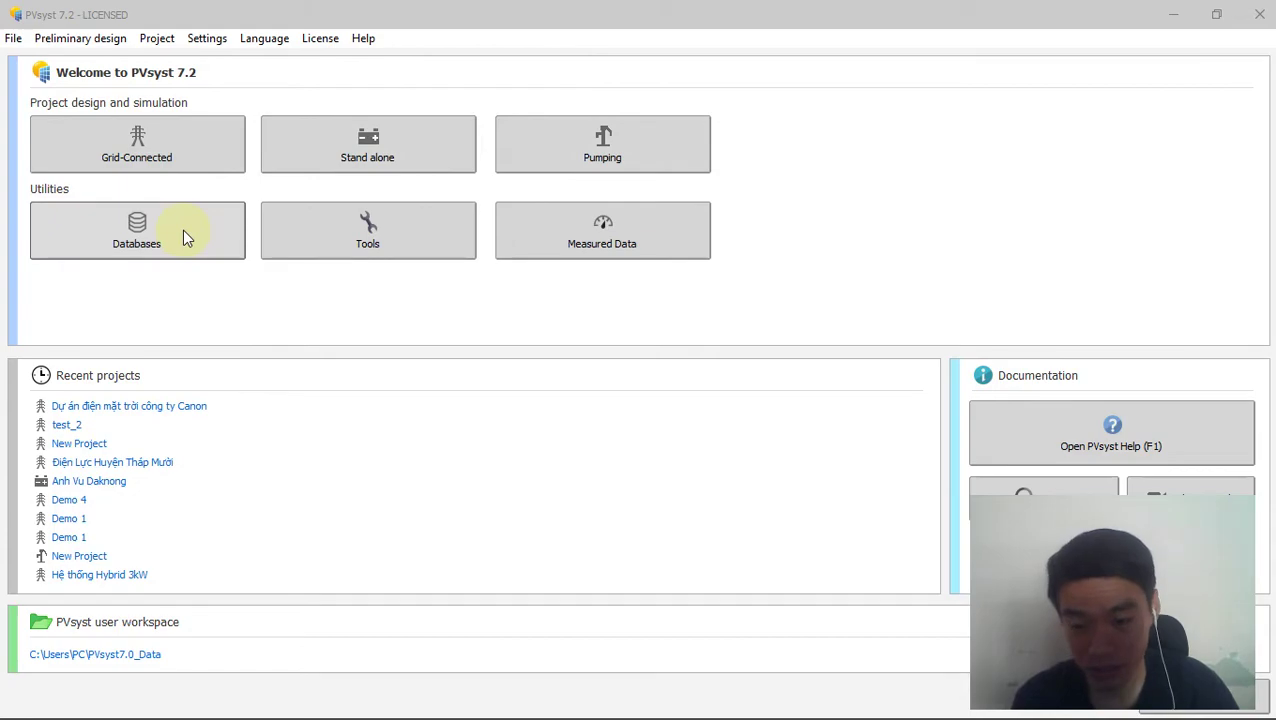
Step: Switch to Chrome and examine the mechanical characteristics and JKM450N-7RL3 specifications in the Jinko module datasheet
left_click(137, 702)
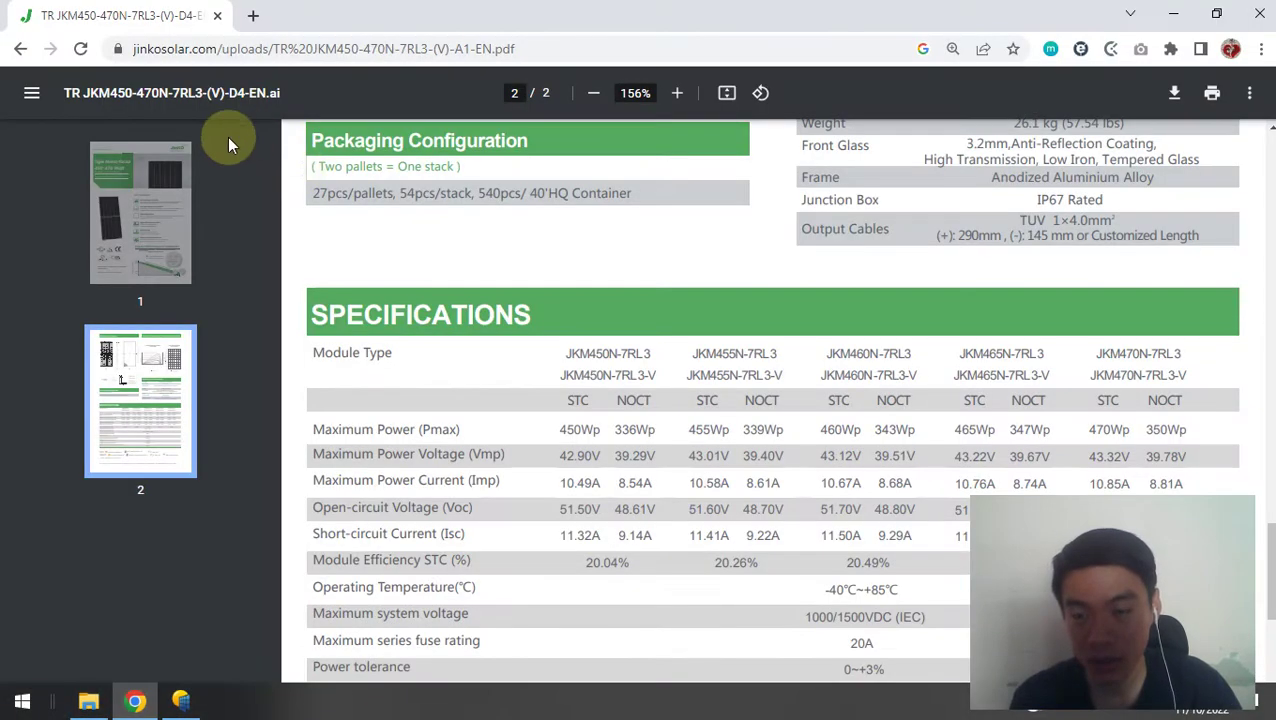
scroll(446, 456, "up", 5)
scroll(446, 456, "up", 4)
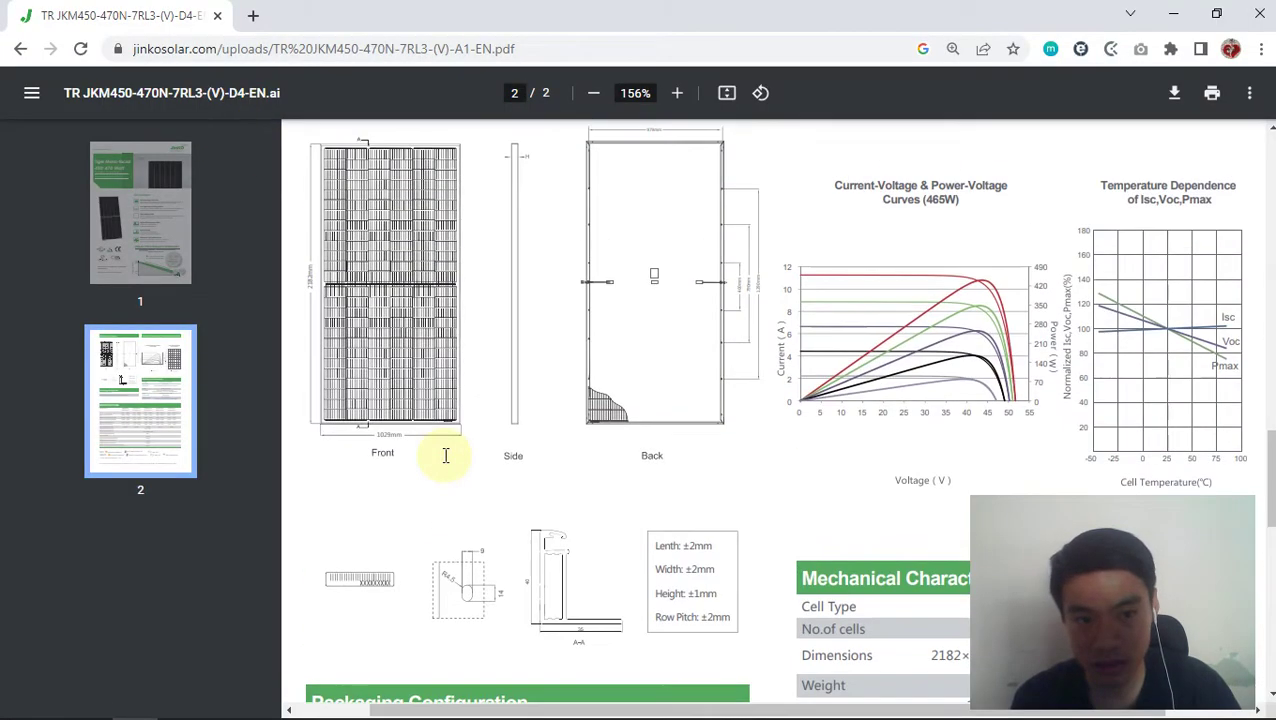
scroll(446, 458, "down", 10)
scroll(443, 468, "up", 4)
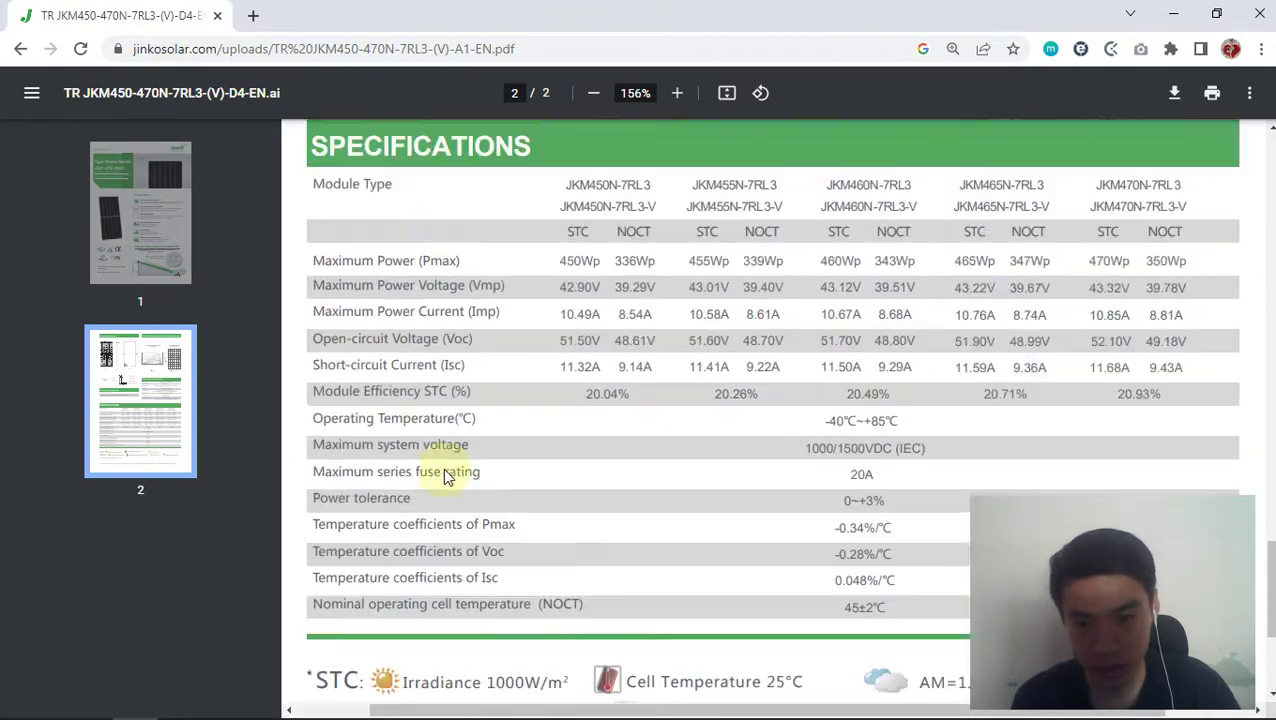
scroll(421, 461, "down", 2)
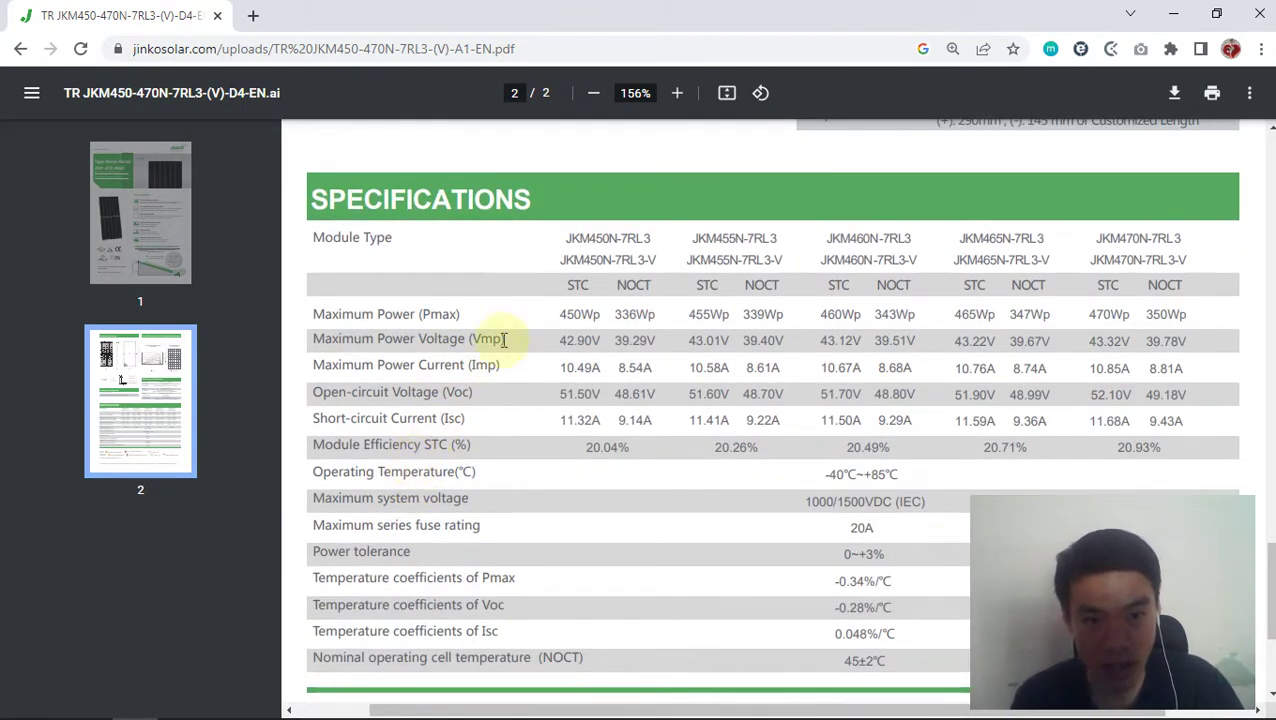
left_click_drag(558, 239, 650, 240)
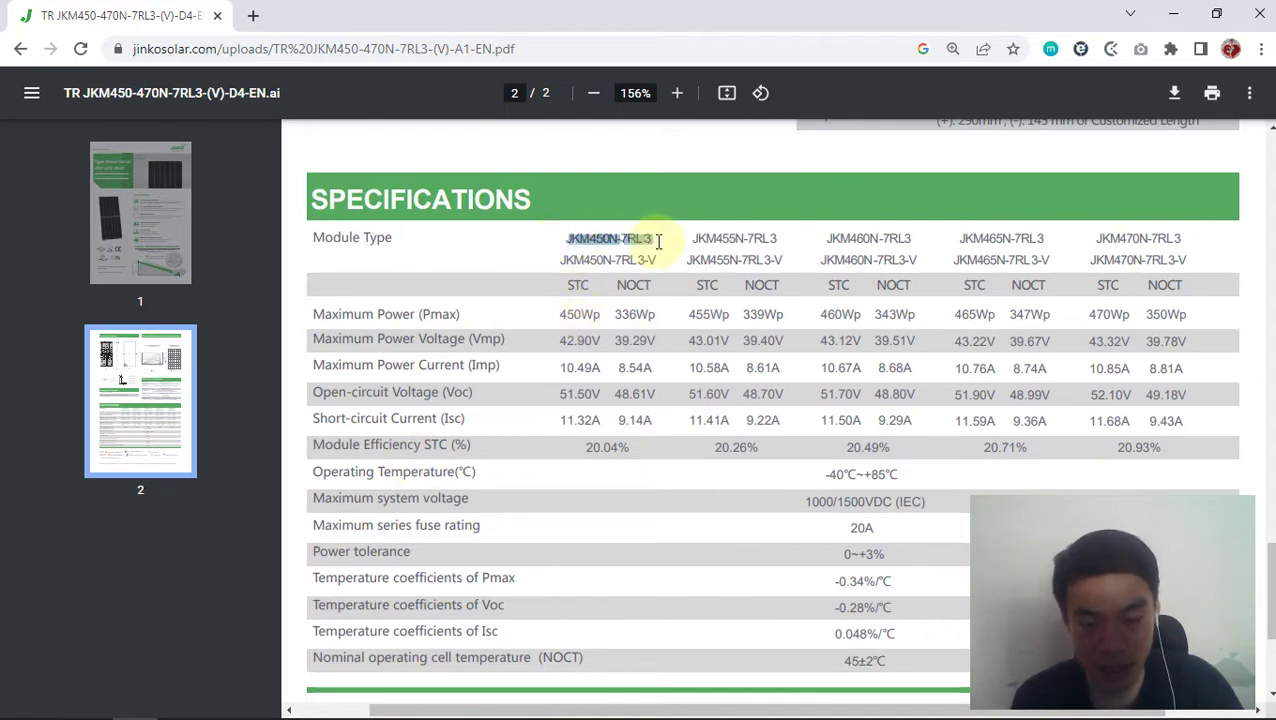
left_click(600, 243)
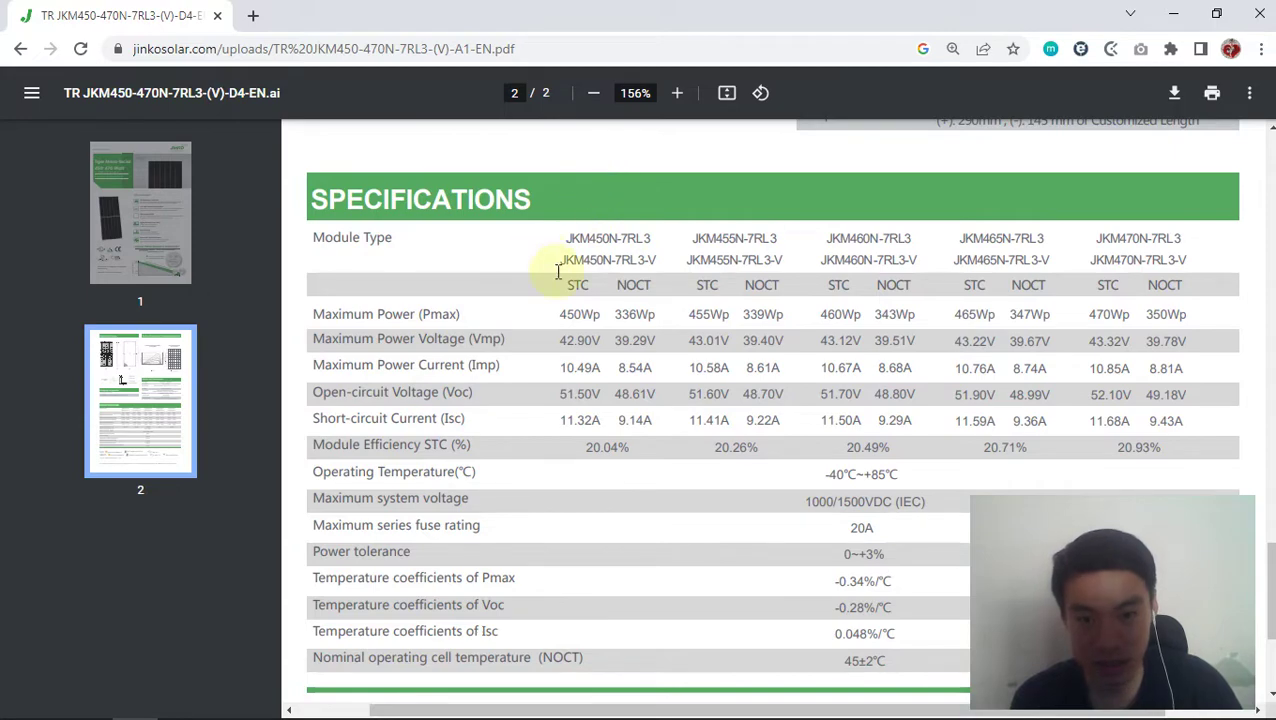
Step: Switch to PVsyst and open the PV modules list of the components database
key("alt+Tab")
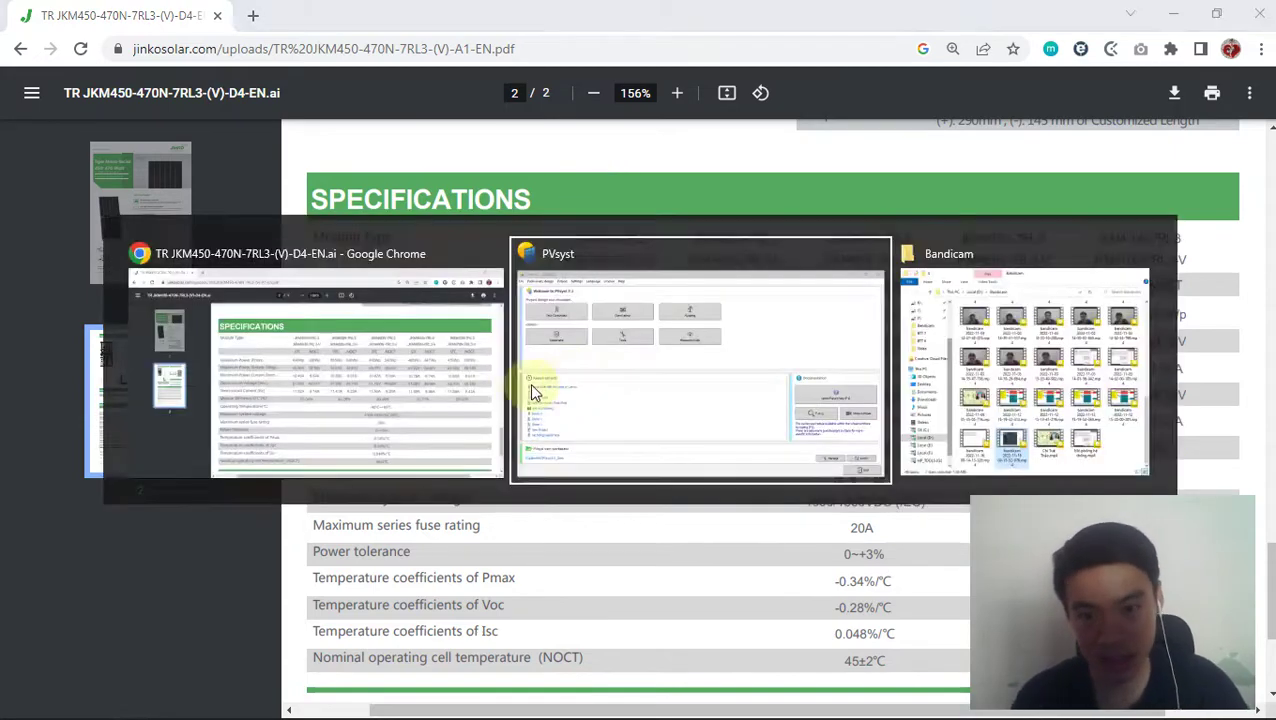
left_click(160, 248)
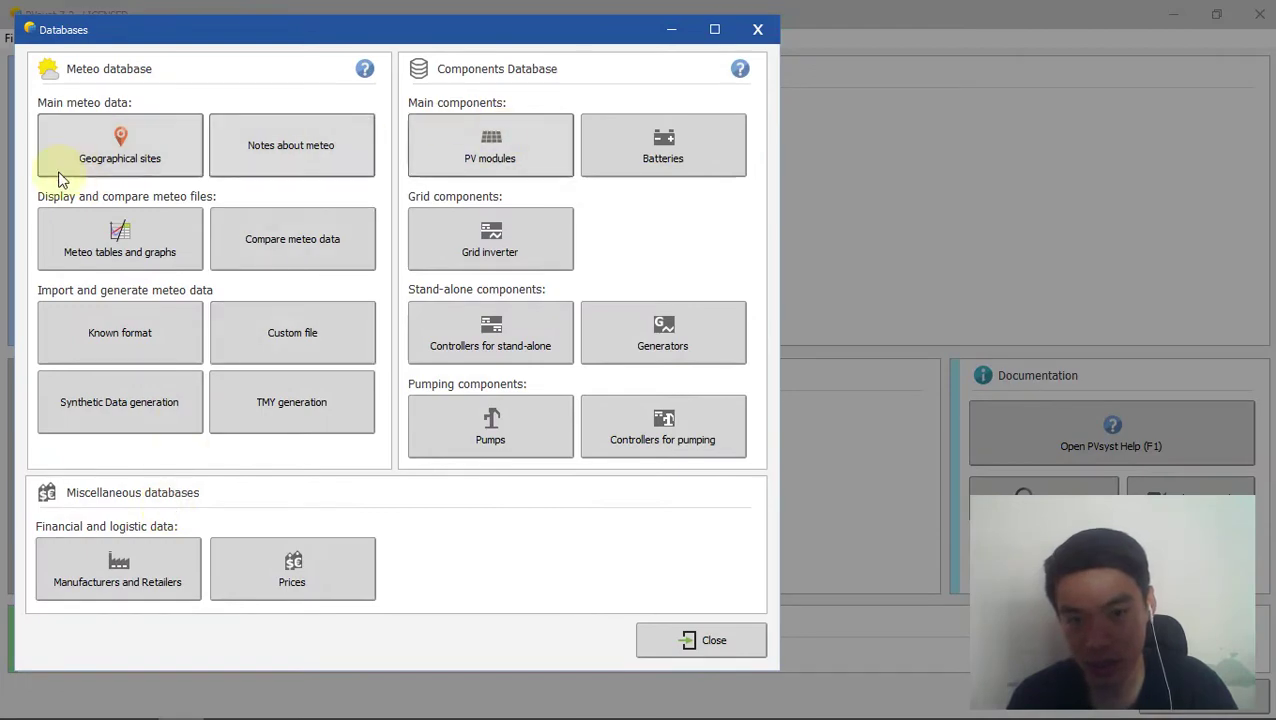
left_click(446, 151)
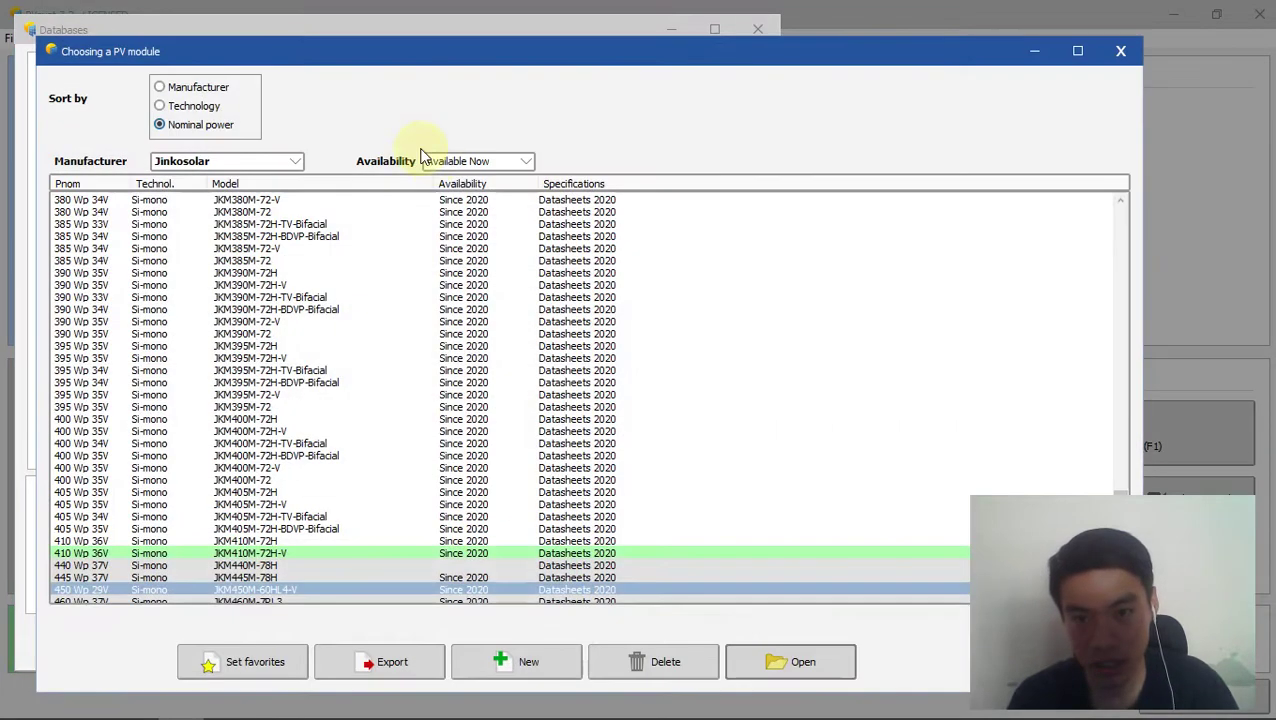
Step: Compare the Jinkosolar modules around 450 Wp in the PVsyst list with the JKM450N-7RL3 entry in the Chrome datasheet
scroll(312, 540, "down", 6)
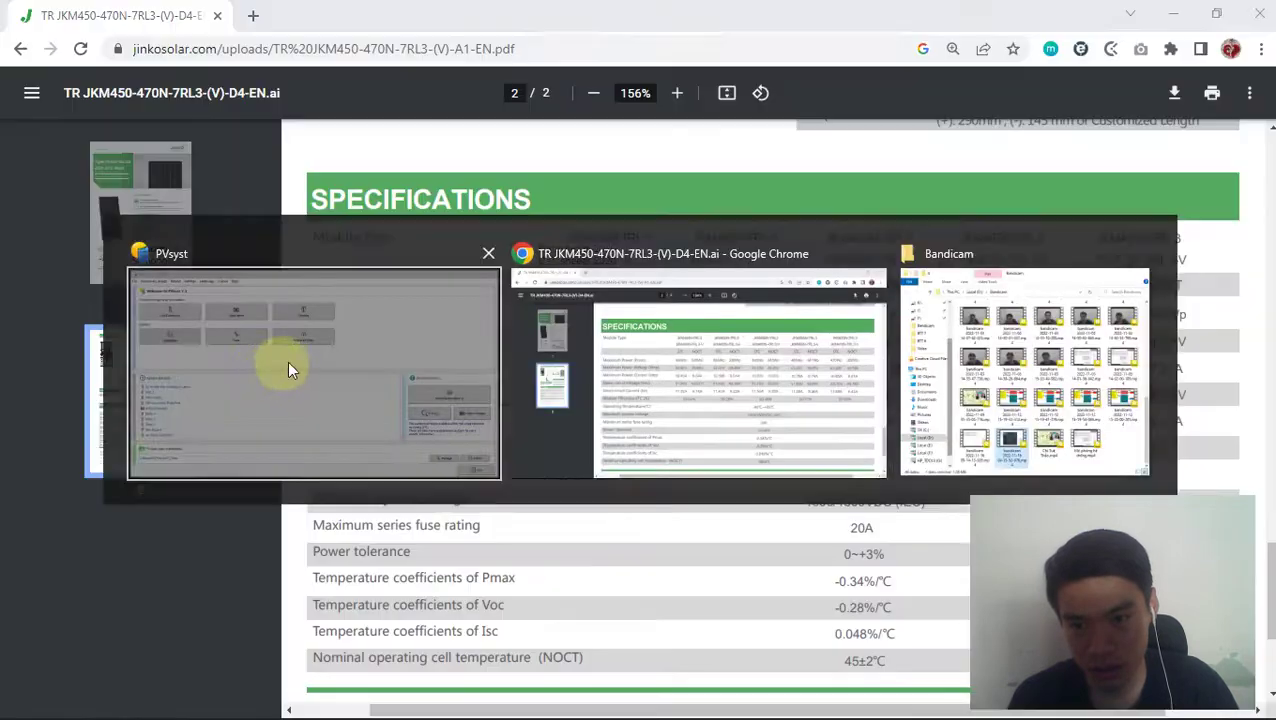
key("alt+Tab")
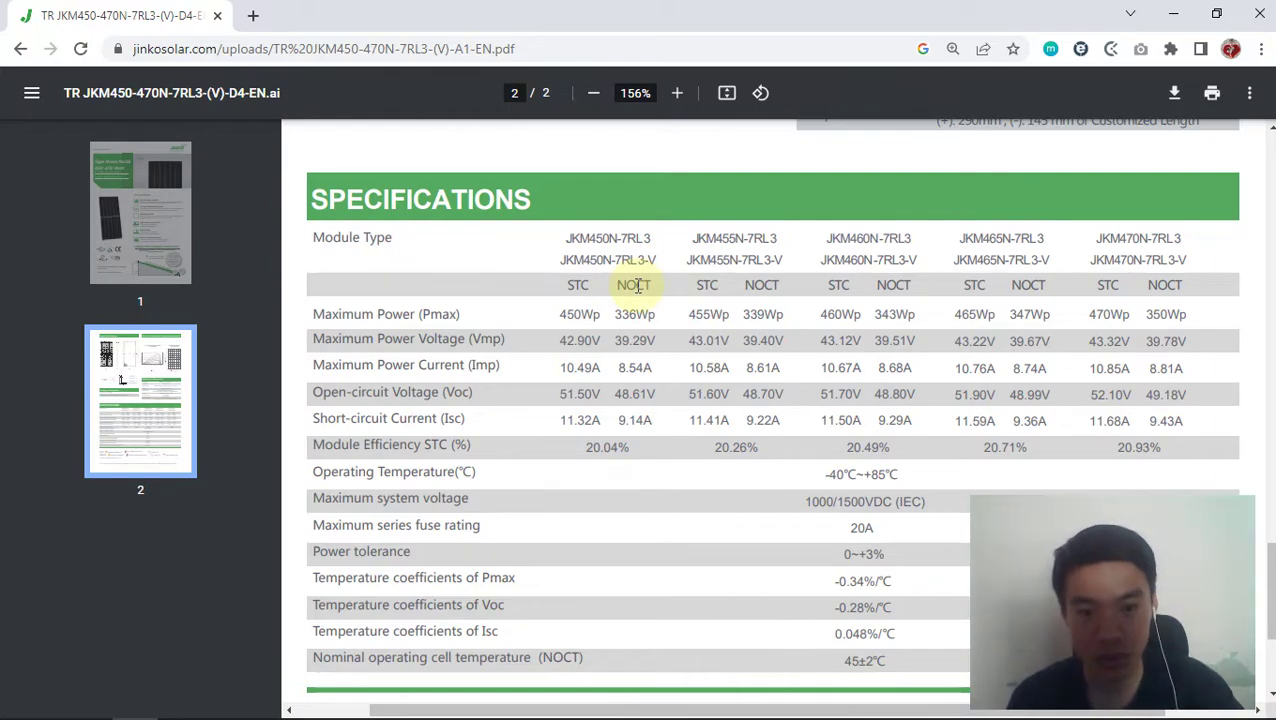
key("alt+Tab")
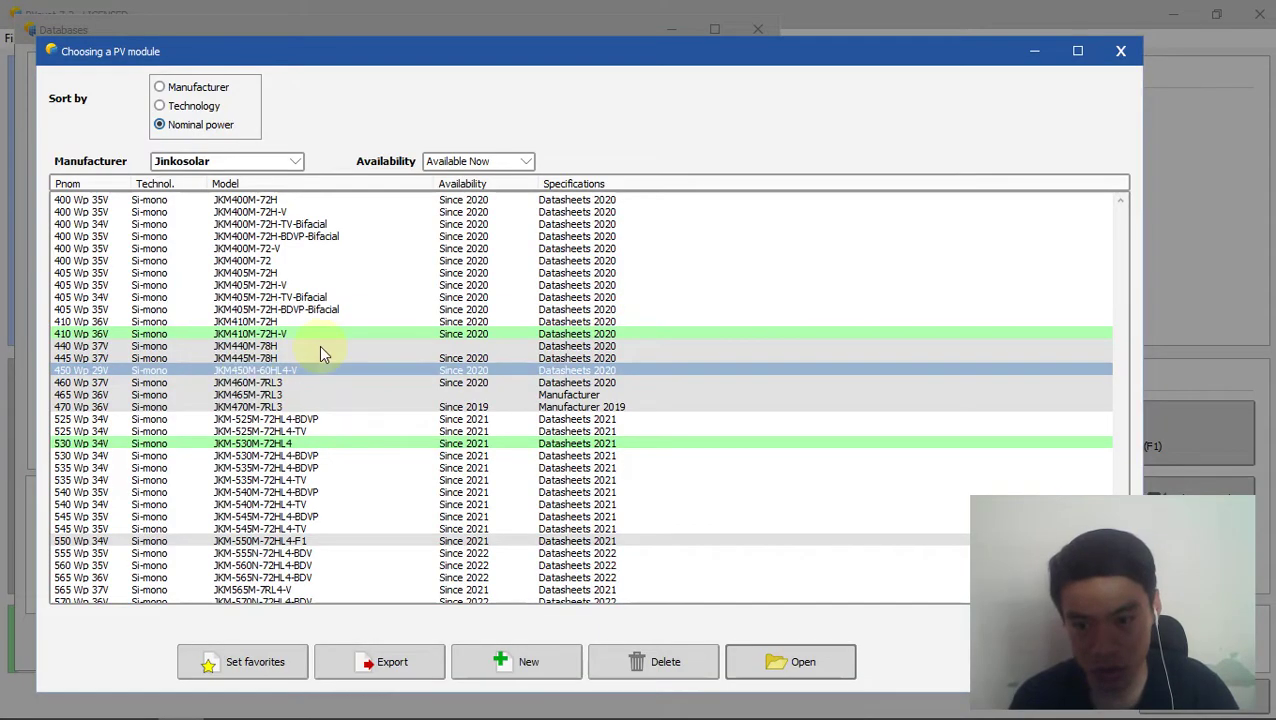
key("alt+Tab")
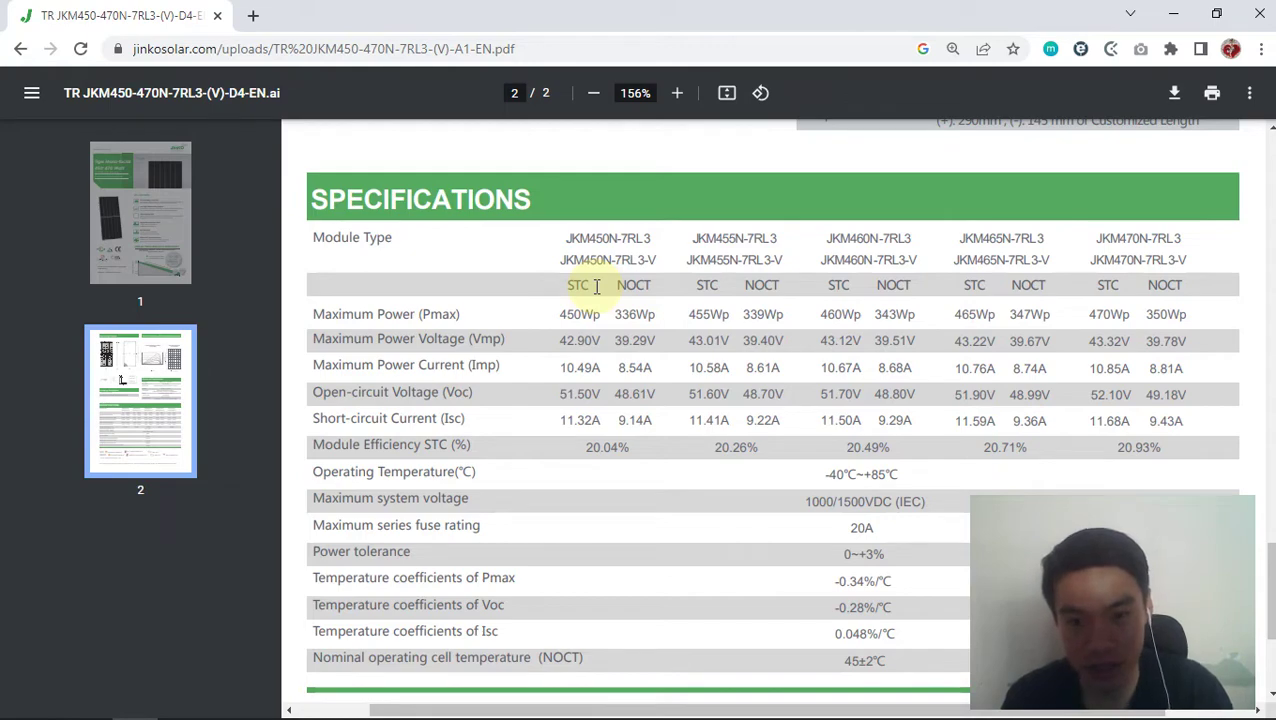
key("alt+Tab")
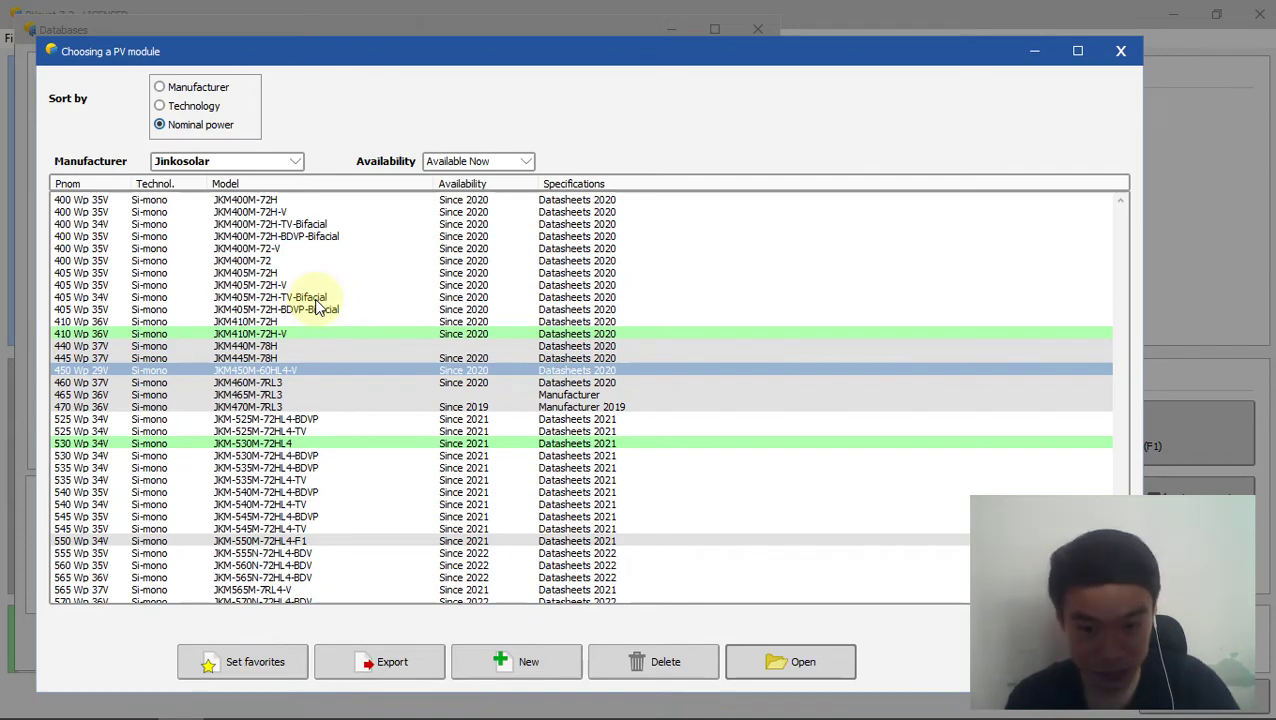
key("alt+Tab")
scroll(372, 425, "up", 3)
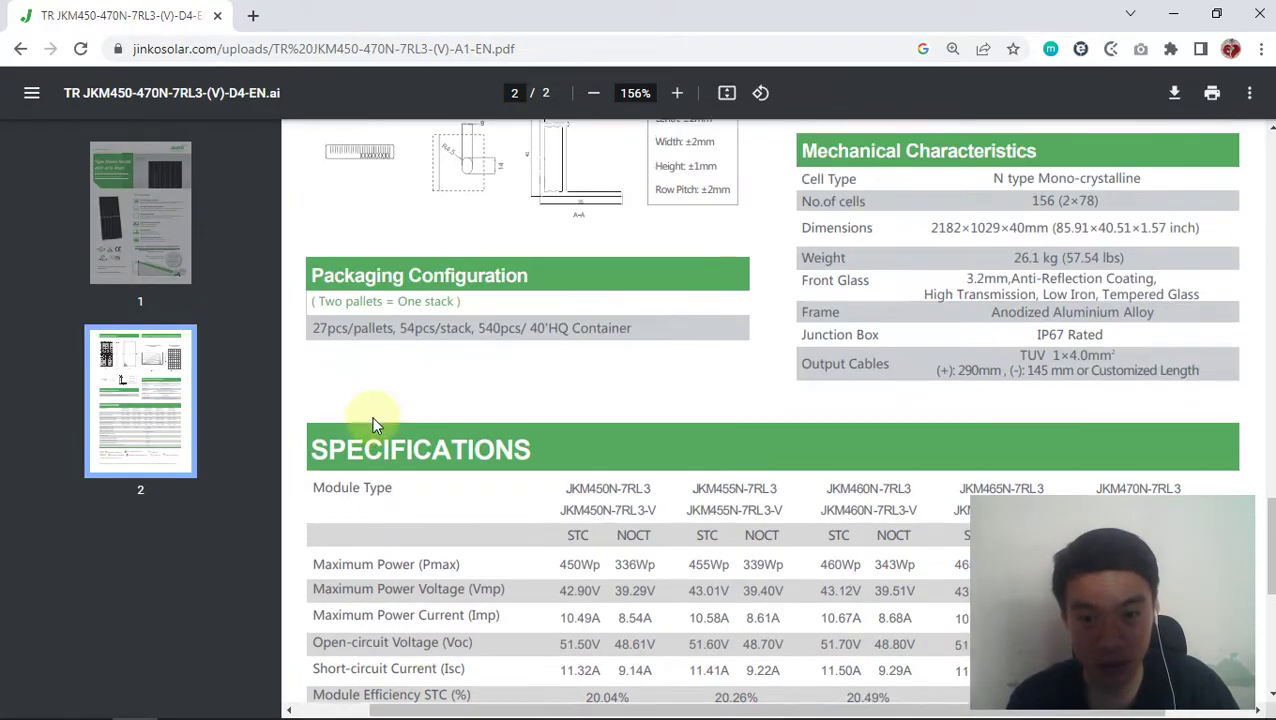
scroll(372, 425, "down", 3)
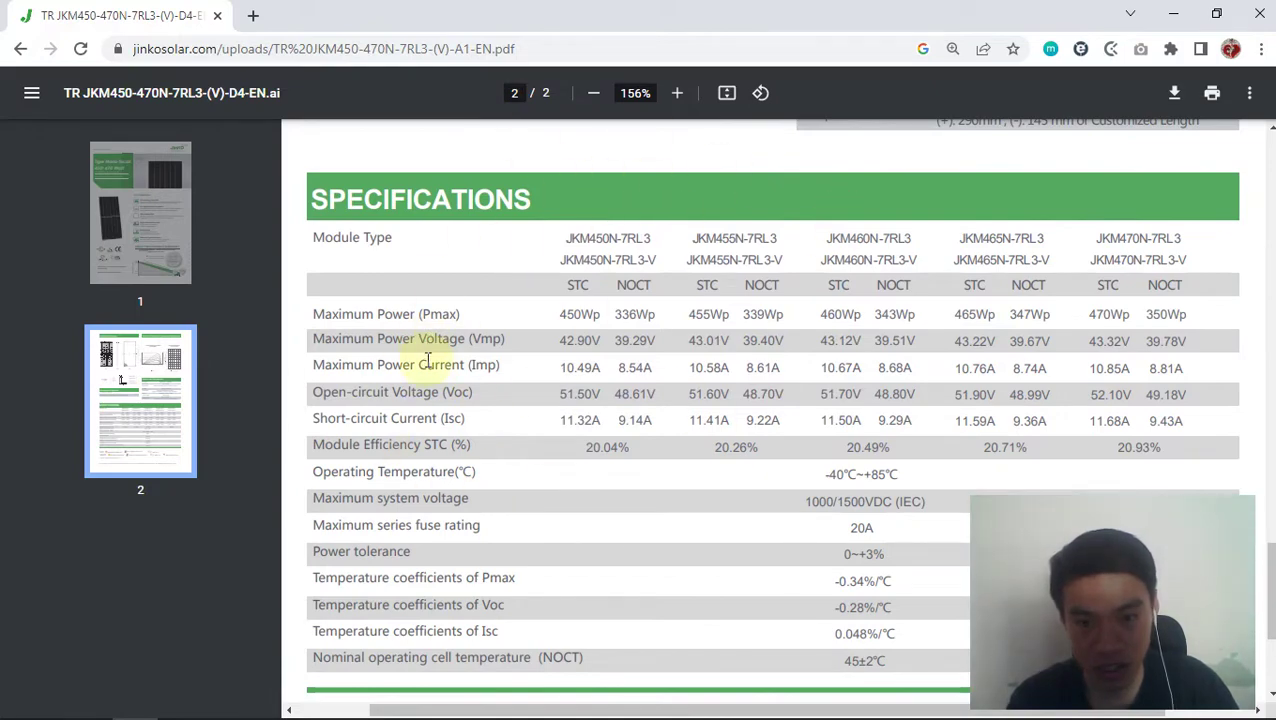
key("alt+Tab")
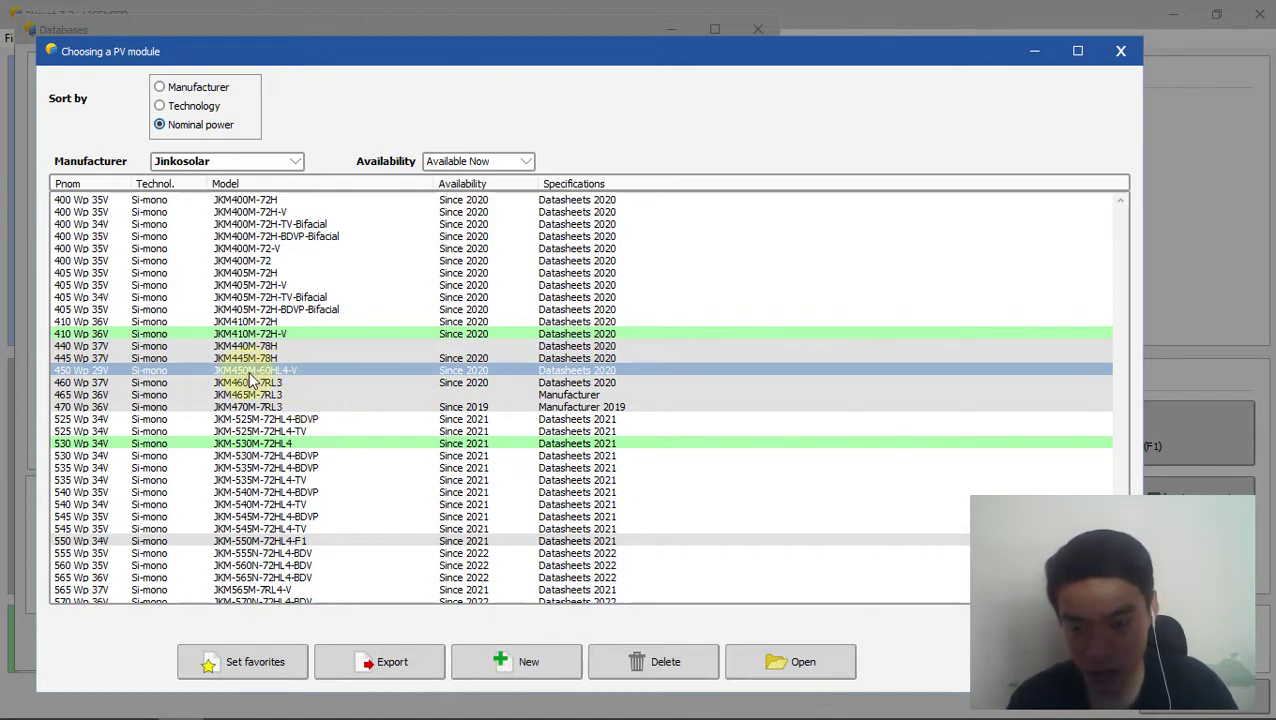
Step: Open the JKM450M-60HL4-V module definition, copy its full data to the table clipboard, and return to the module list
key("Escape")
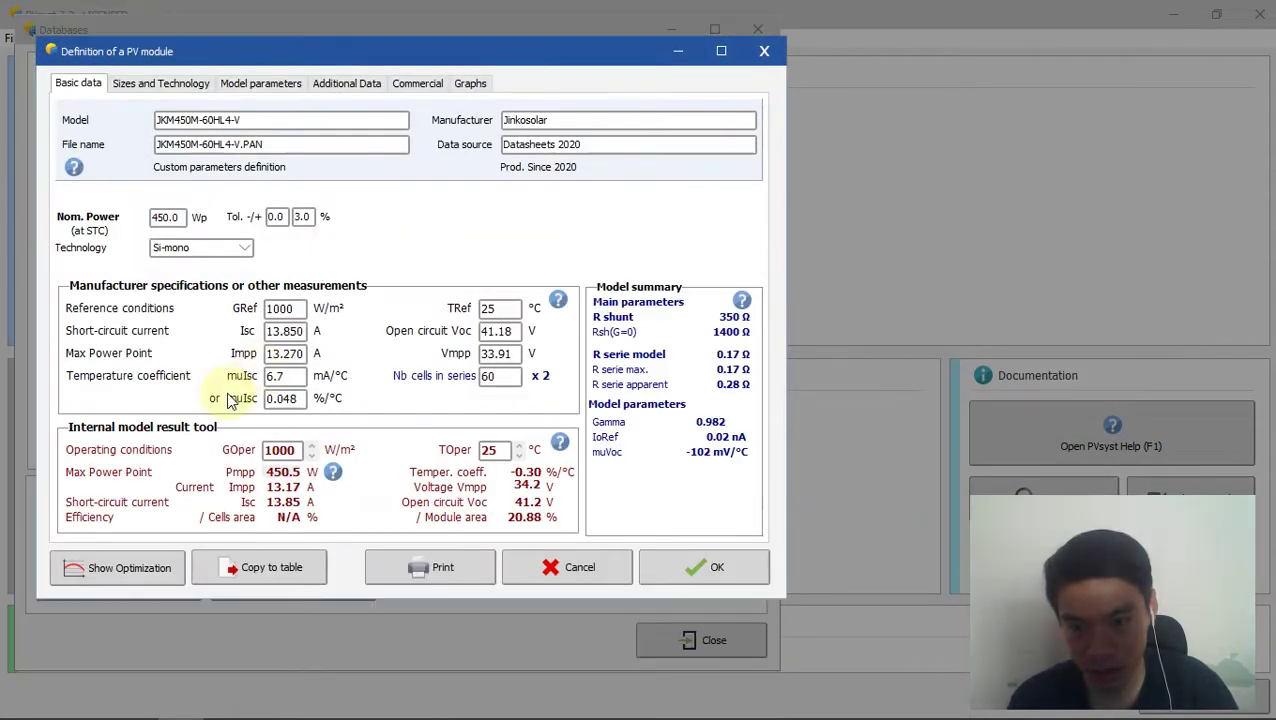
left_click(283, 573)
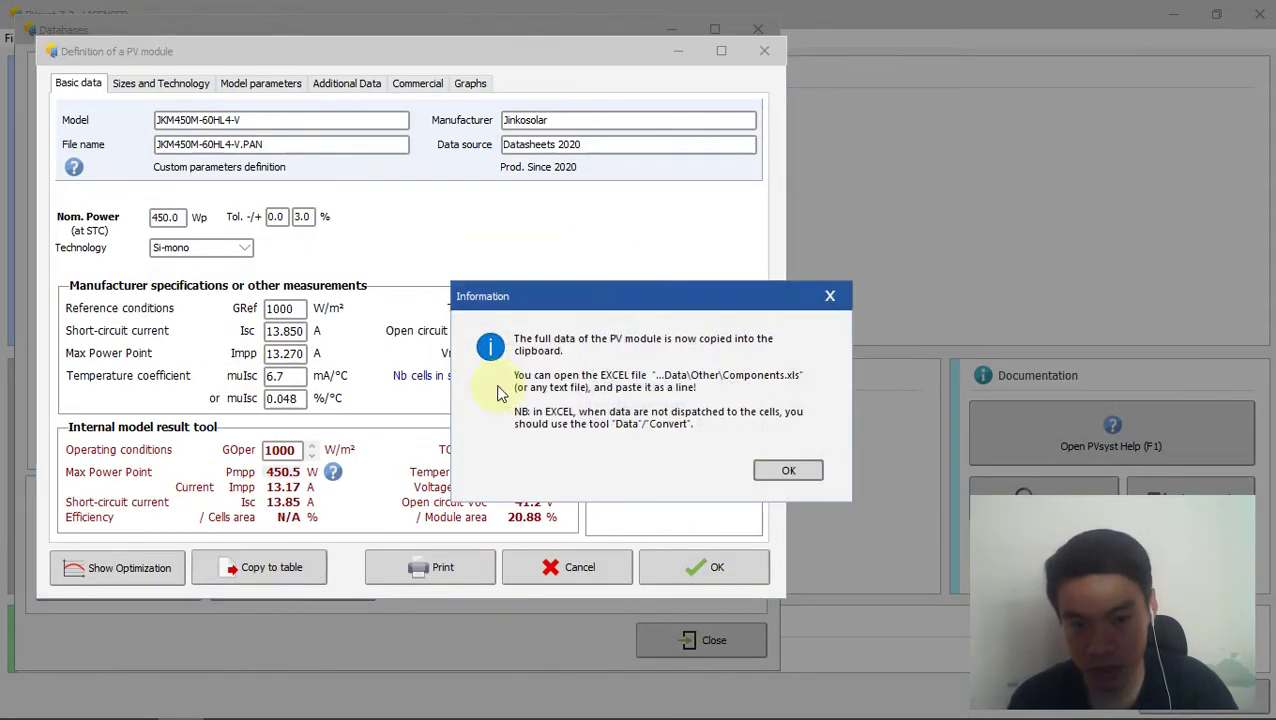
left_click(790, 473)
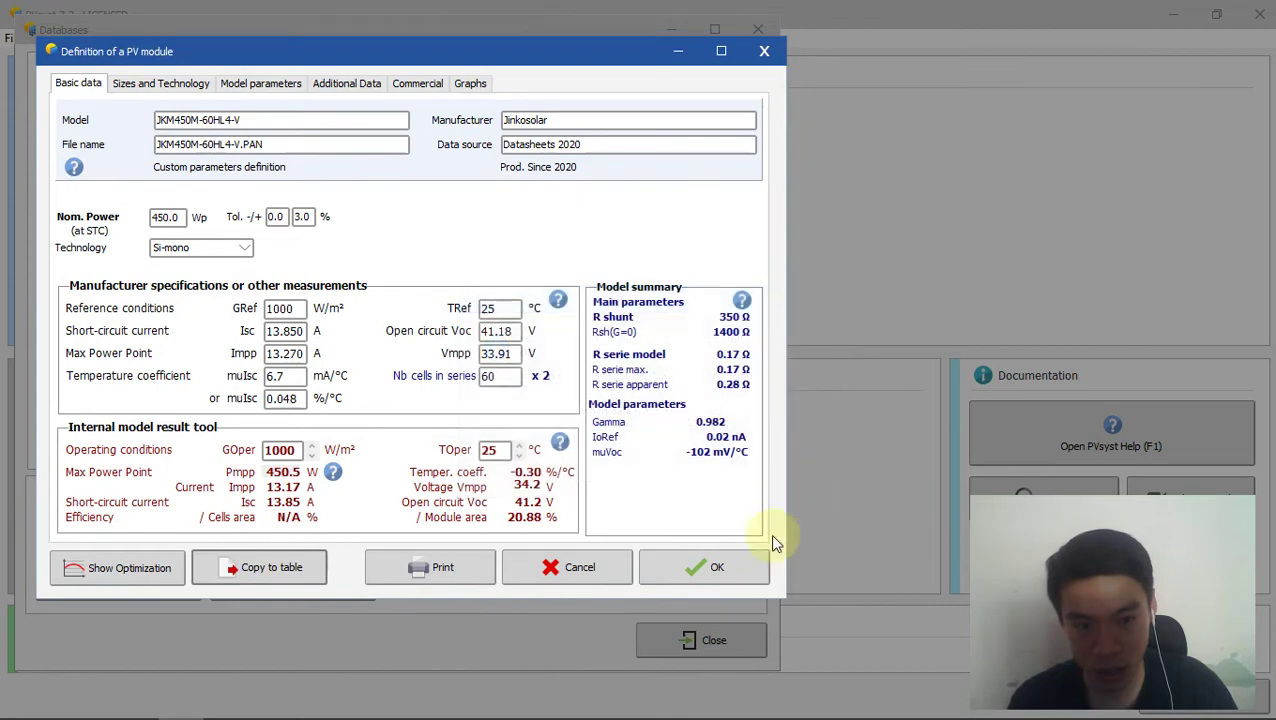
left_click(704, 578)
left_click(866, 543)
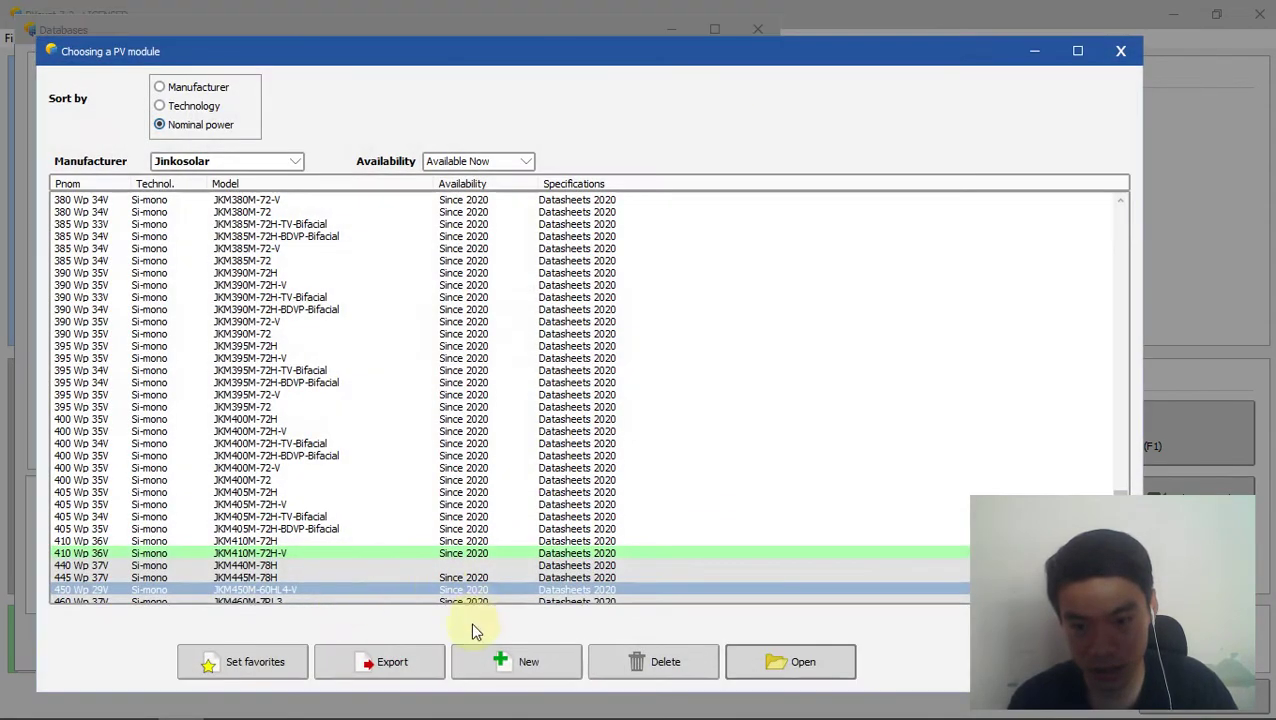
Step: Create a new PV module and fill its definition with the copied JKM450M-60HL4-V table data
key("Escape")
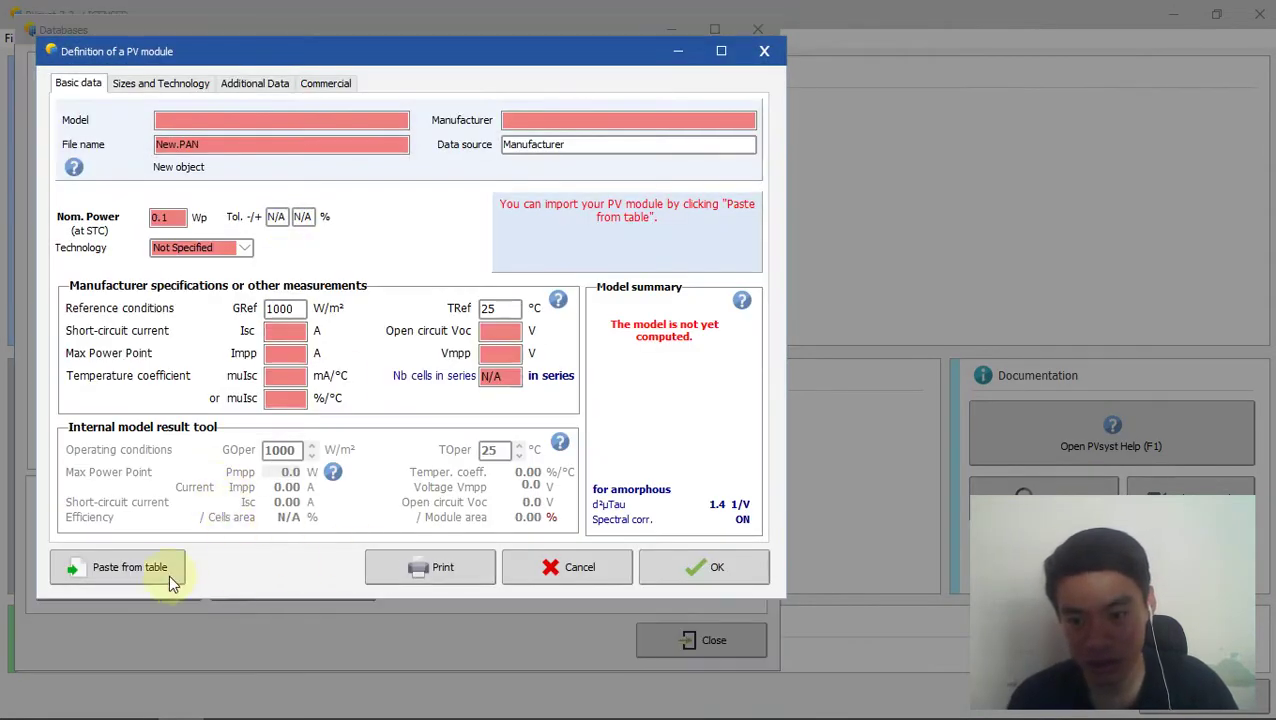
left_click(176, 572)
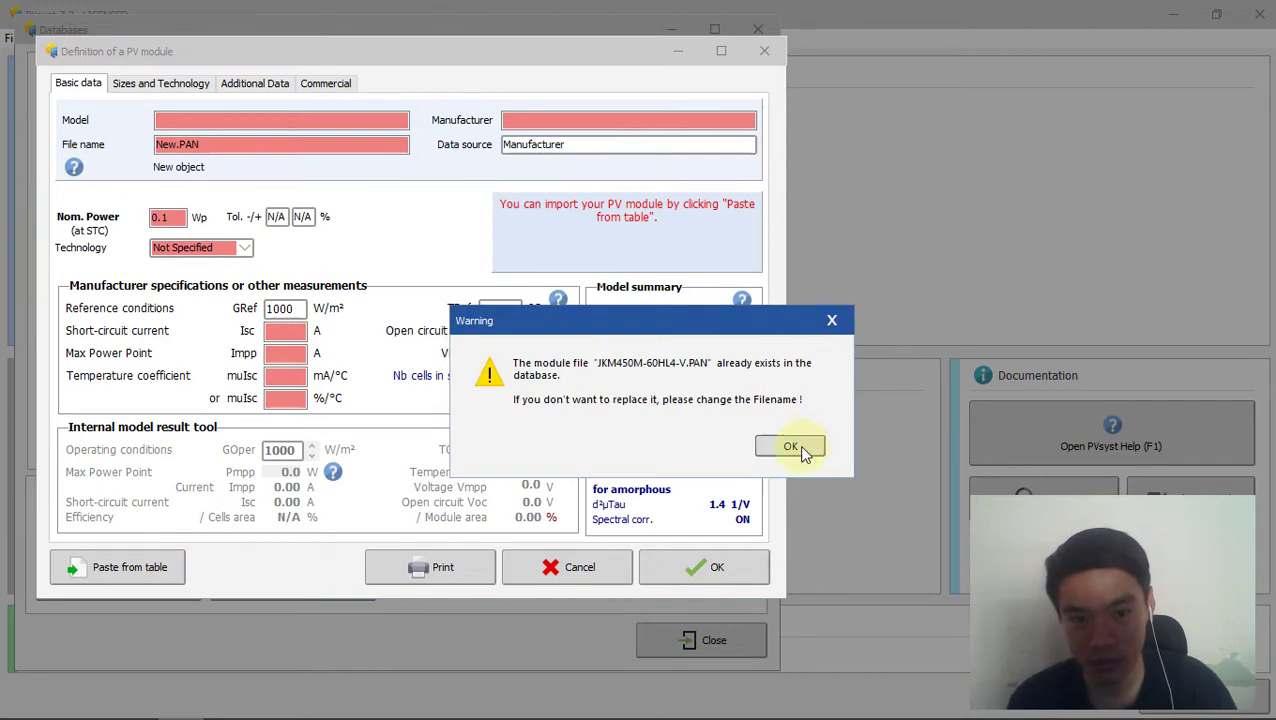
left_click(790, 447)
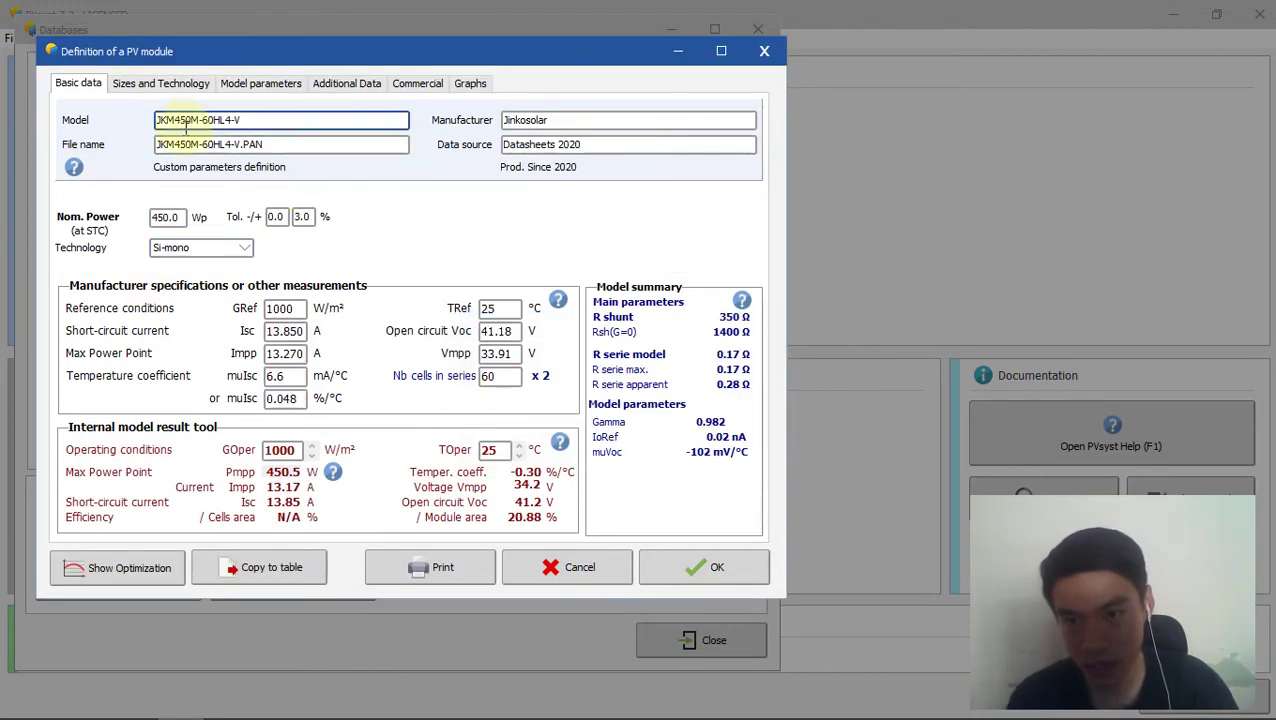
left_click(252, 145)
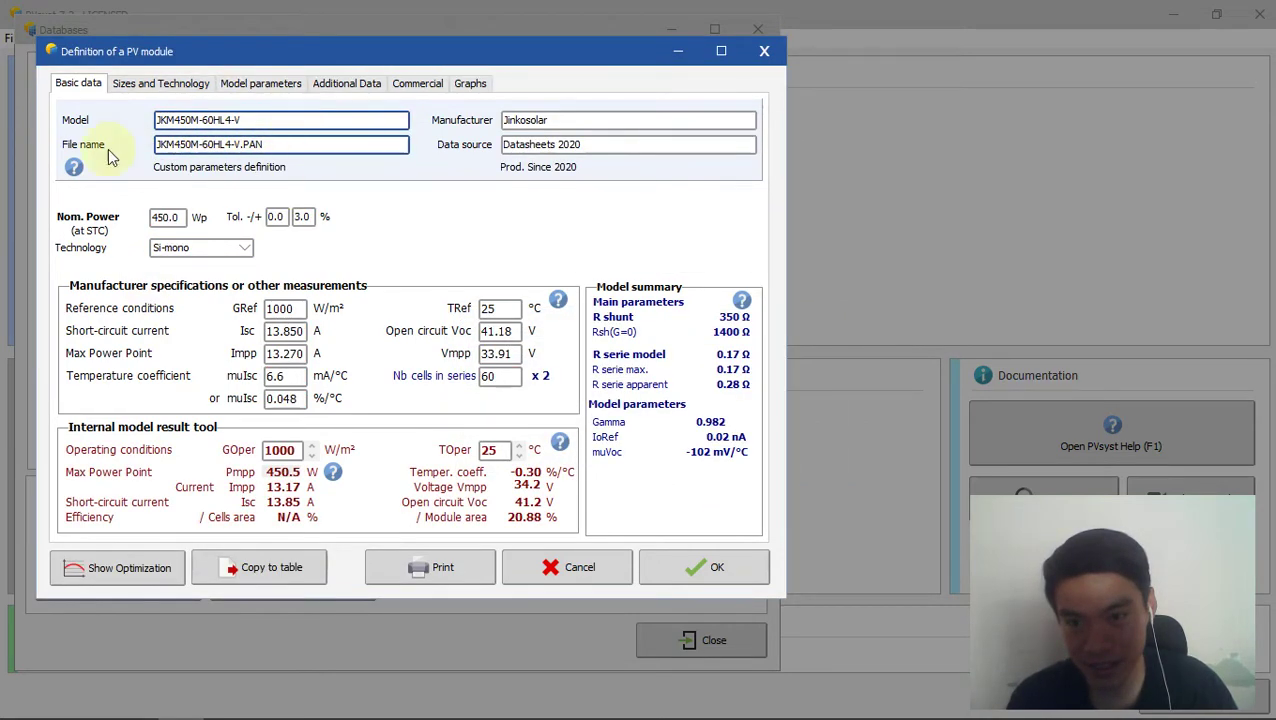
left_click(200, 120)
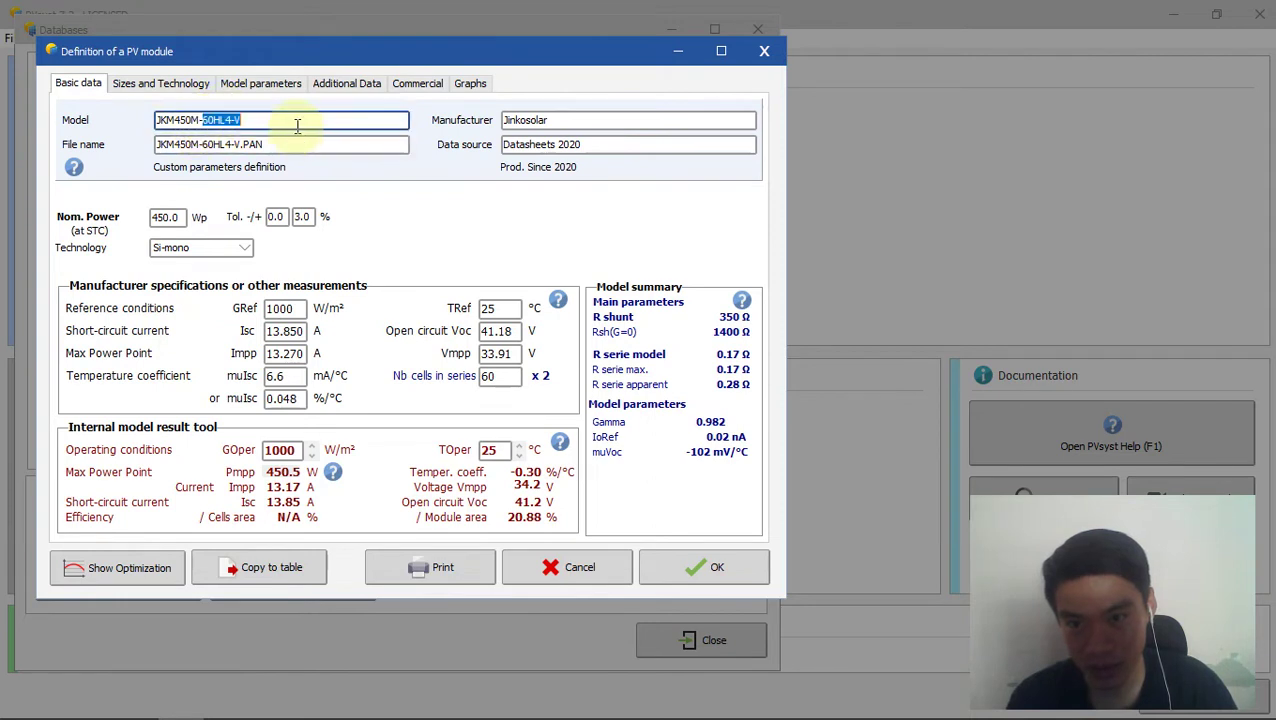
key("shift+Left")
key("shift+Left")
key("shift+Left")
key("shift+Left")
key("shift+Left")
key("shift+Left")
key("shift+Left")
key("shift+Left")
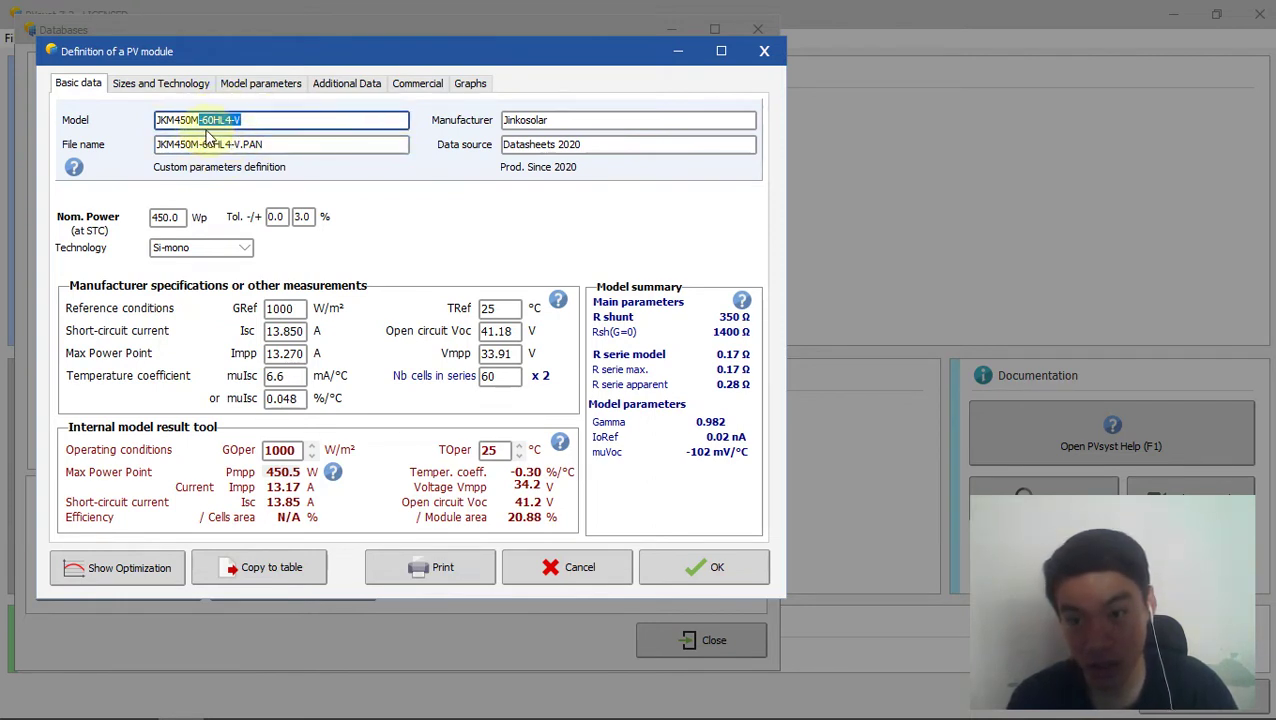
key("Left")
key("Tab")
key("Tab")
key("Tab")
key("shift+Tab")
key("shift+Tab")
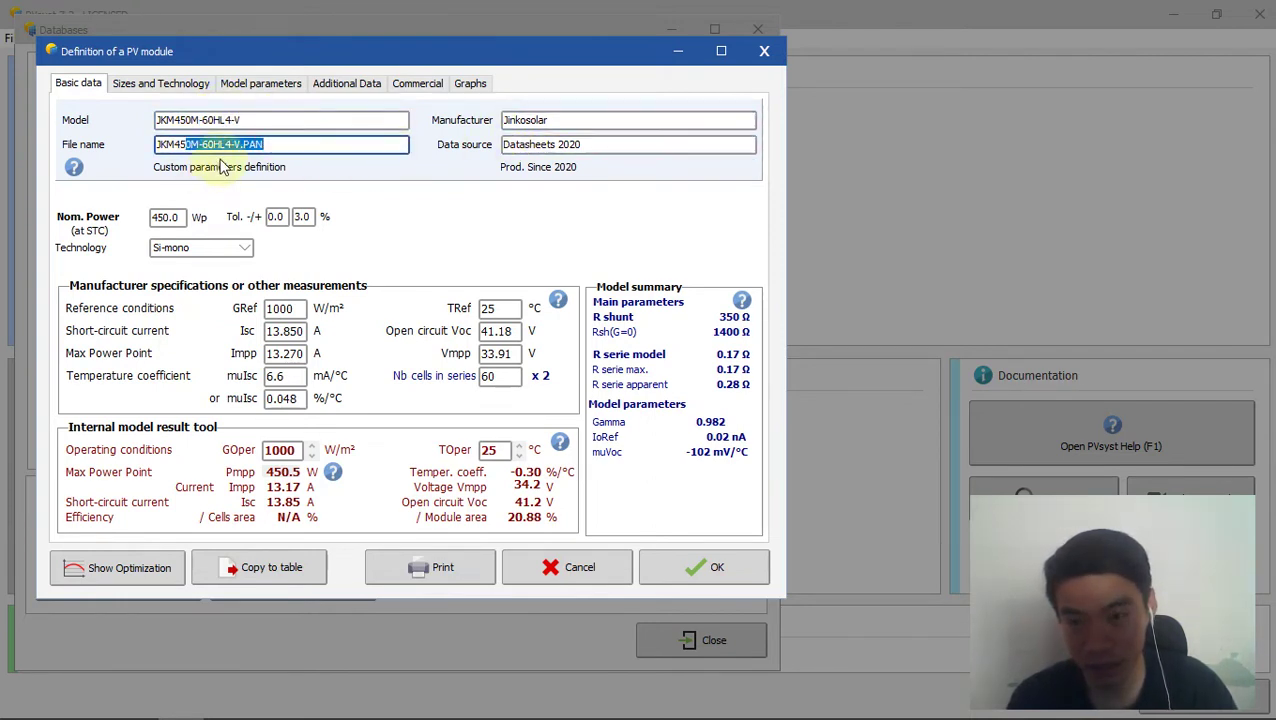
key("shift+Tab")
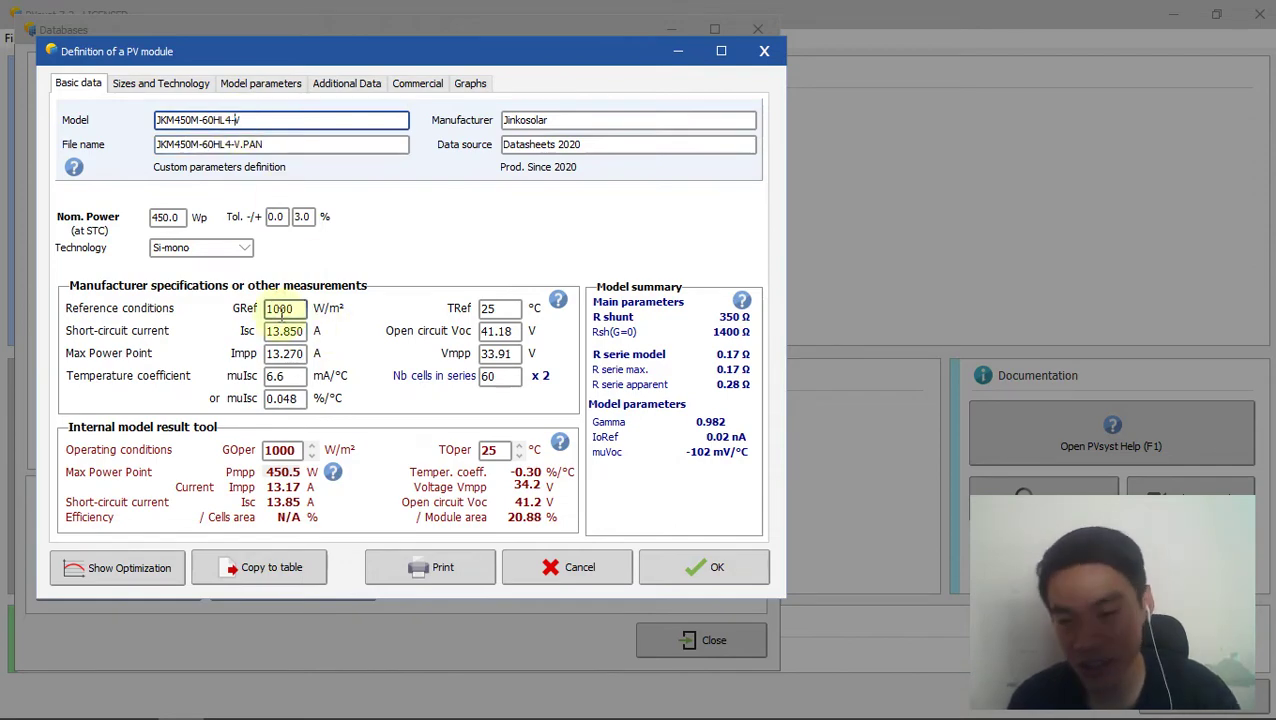
Step: Set the new module's model and file name to JKM450N-7RL3, copied from the datasheet in Chrome
key("alt+Tab")
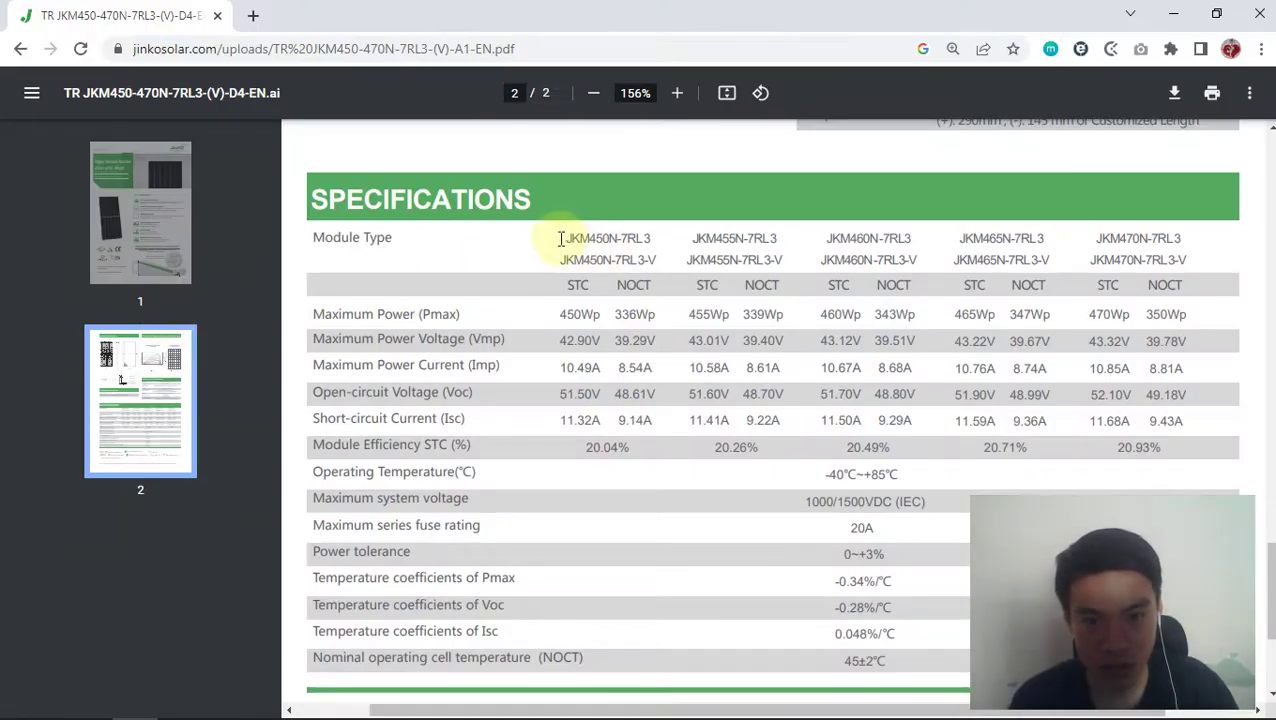
left_click_drag(561, 237, 655, 228)
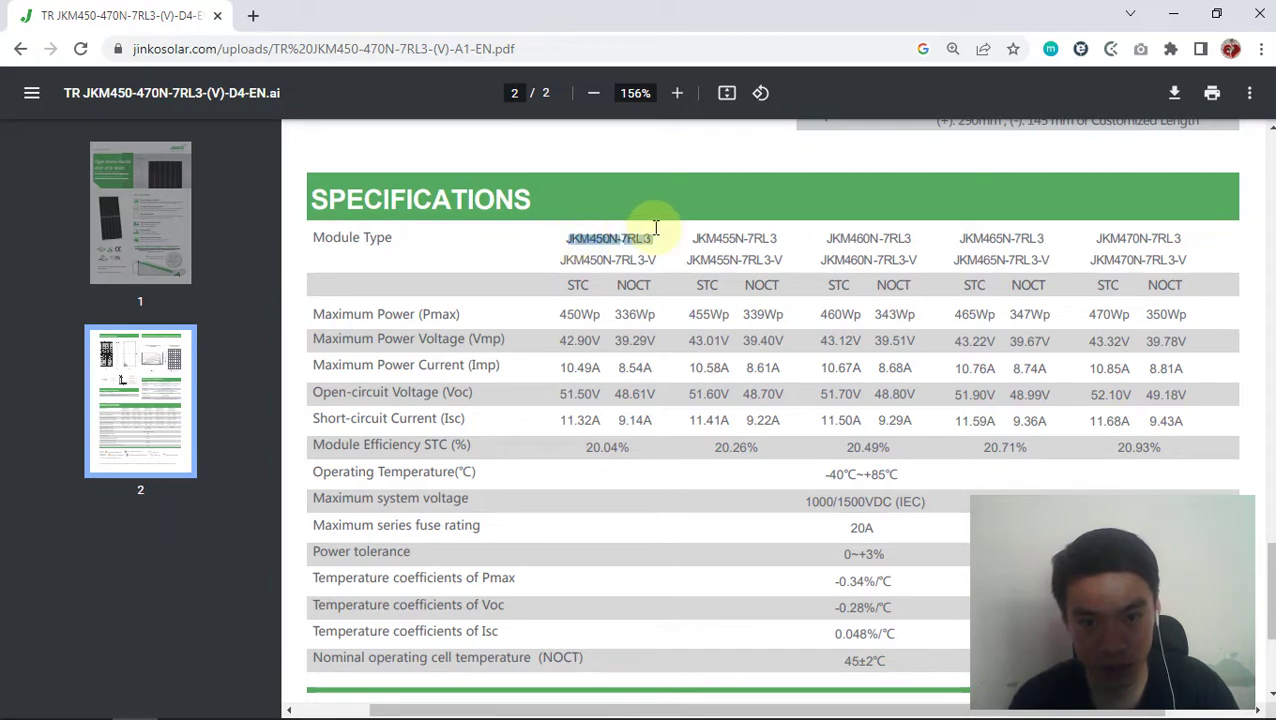
key("alt+Tab")
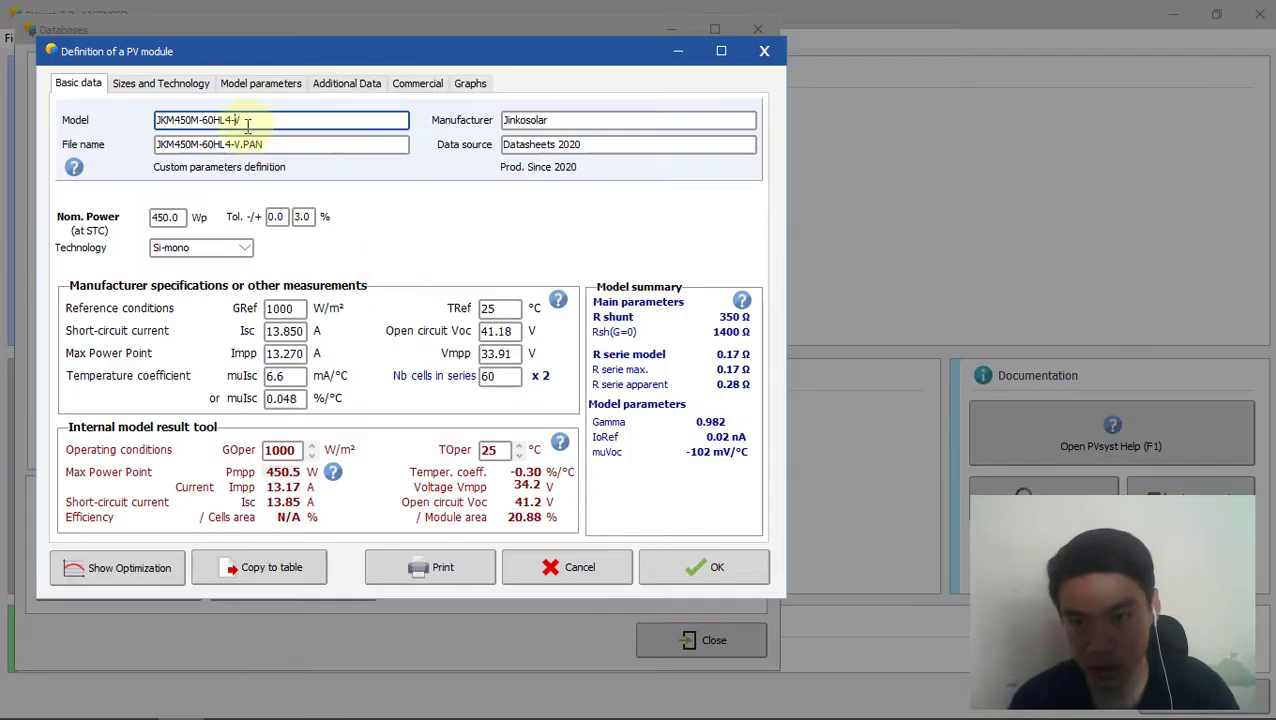
mouse_move(247, 125)
left_mouse_down()
mouse_move(128, 122)
mouse_move(236, 144)
left_mouse_up()
key("ctrl+v")
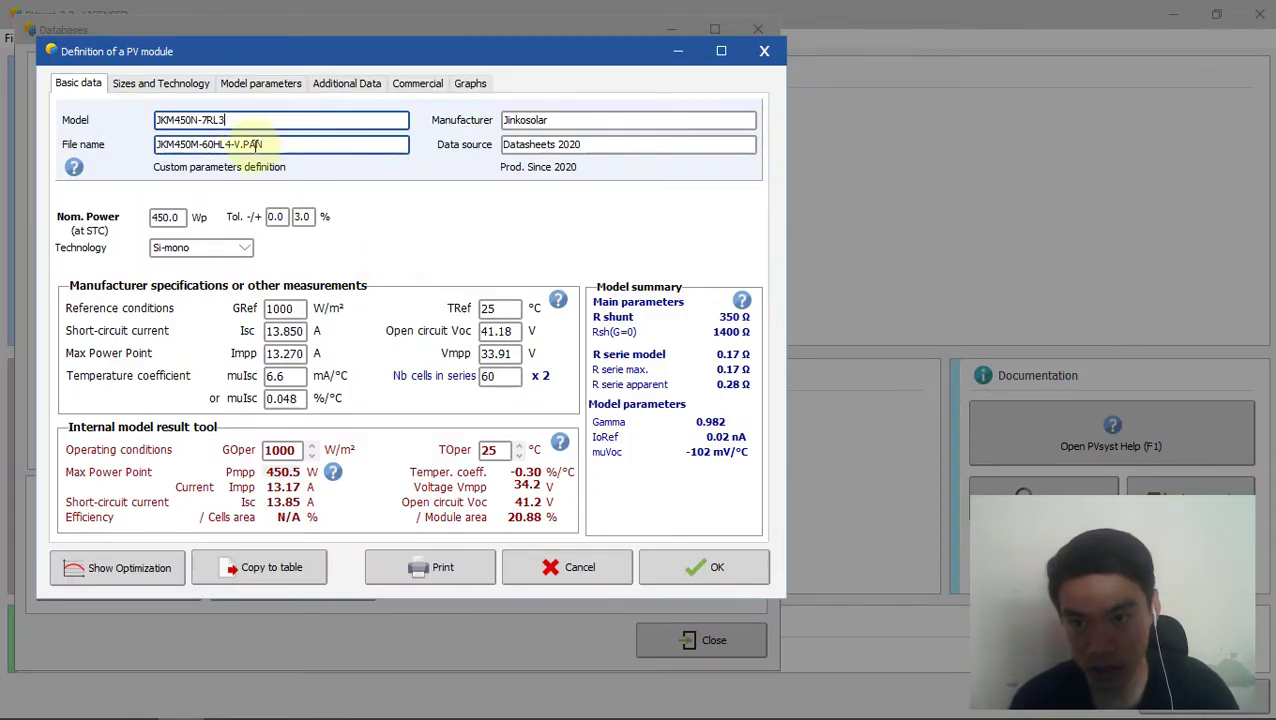
key("ctrl+v")
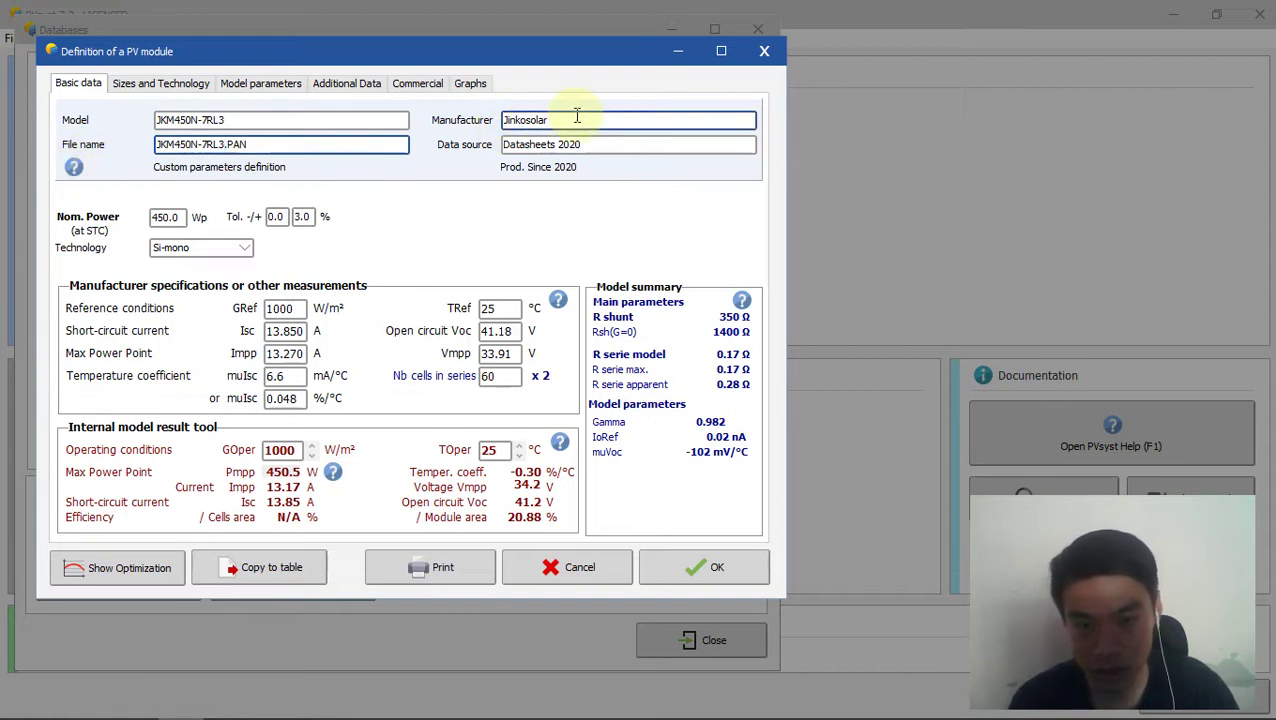
left_click(745, 144)
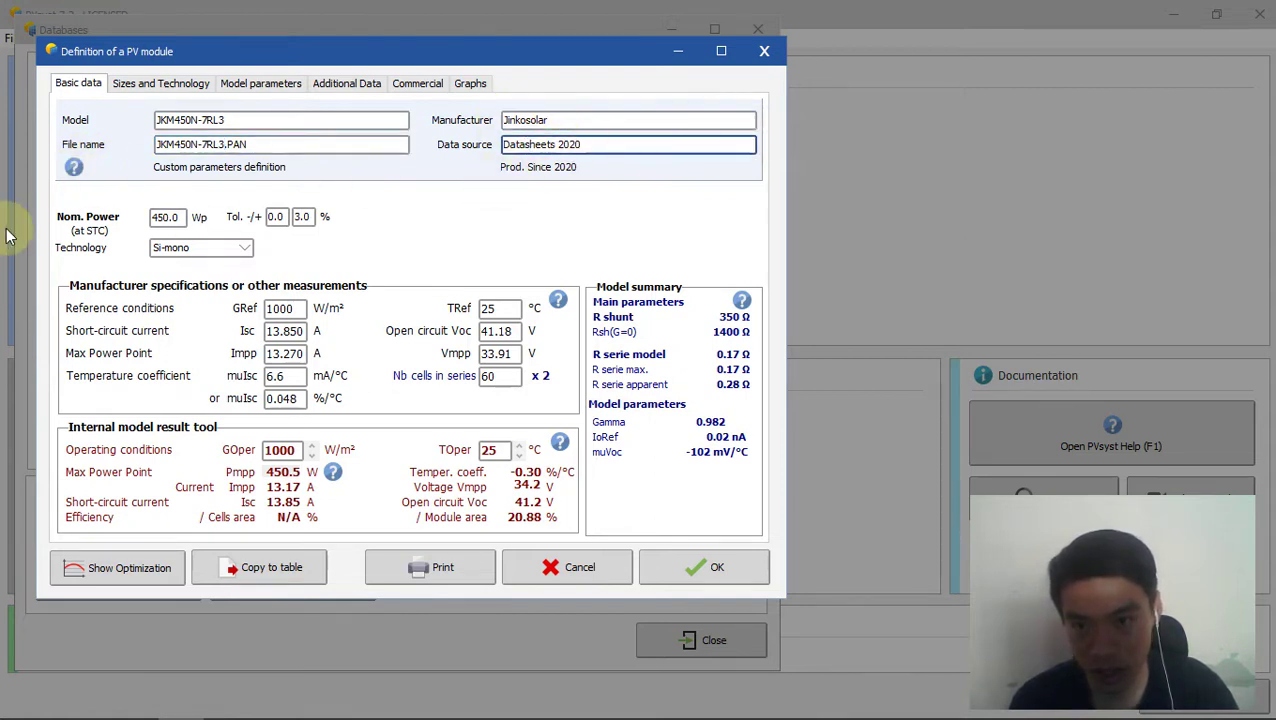
Step: Check the module's nominal power and tolerance fields against the power tolerance in the Chrome datasheet
left_click(165, 217)
left_click(301, 217)
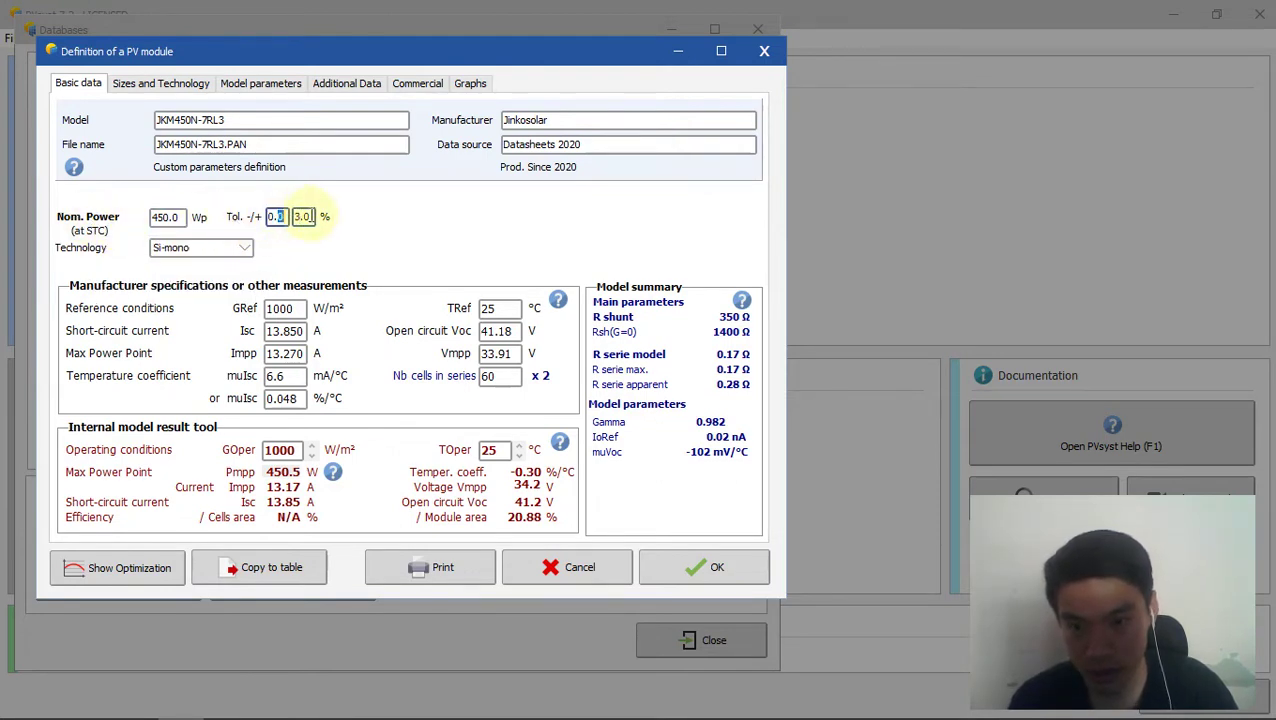
key("alt+Tab")
scroll(478, 432, "down", 2)
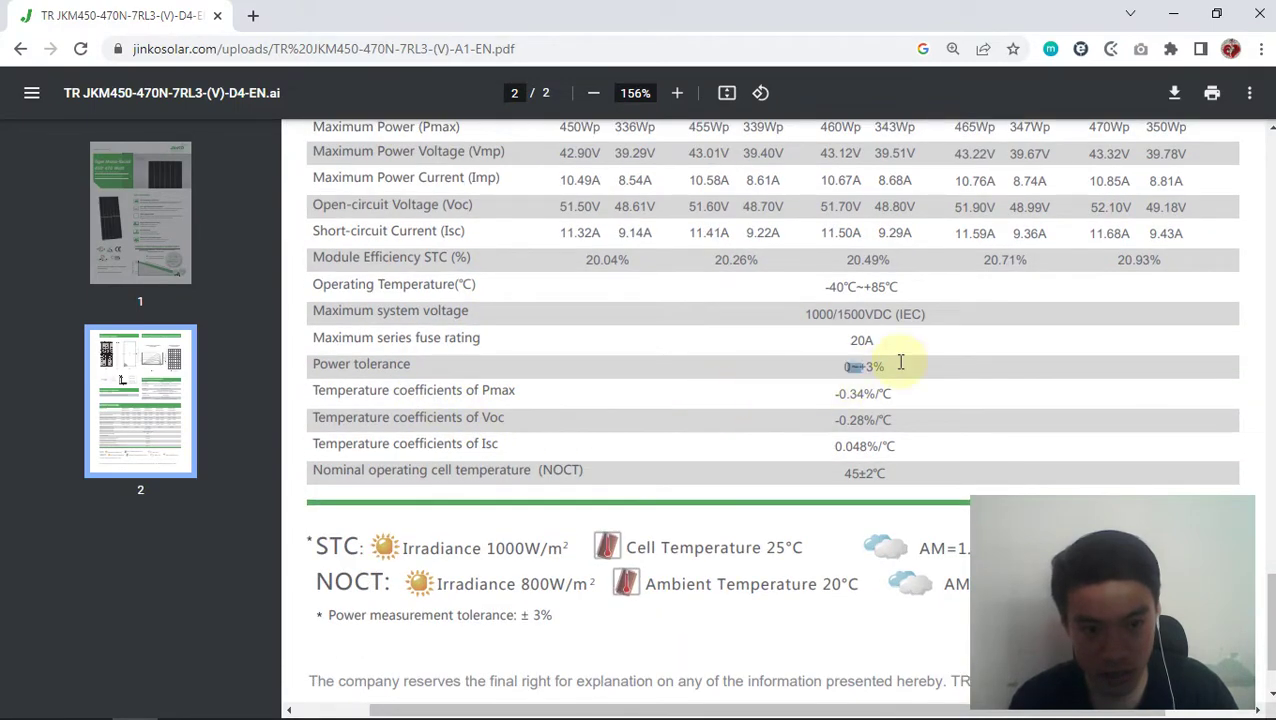
key("alt+Tab")
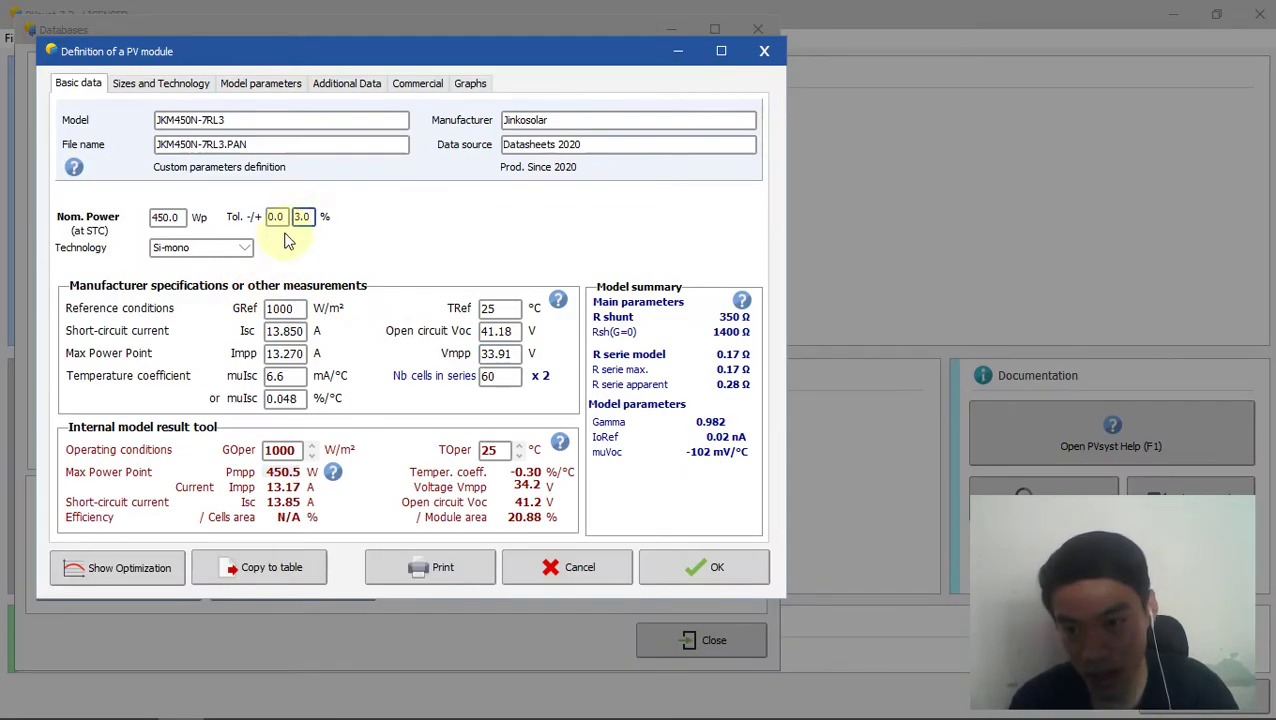
Step: Look up the cell type in the Chrome datasheet and select Si-mono as the module's technology in PVsyst
key("alt+Tab")
scroll(444, 365, "up", 4)
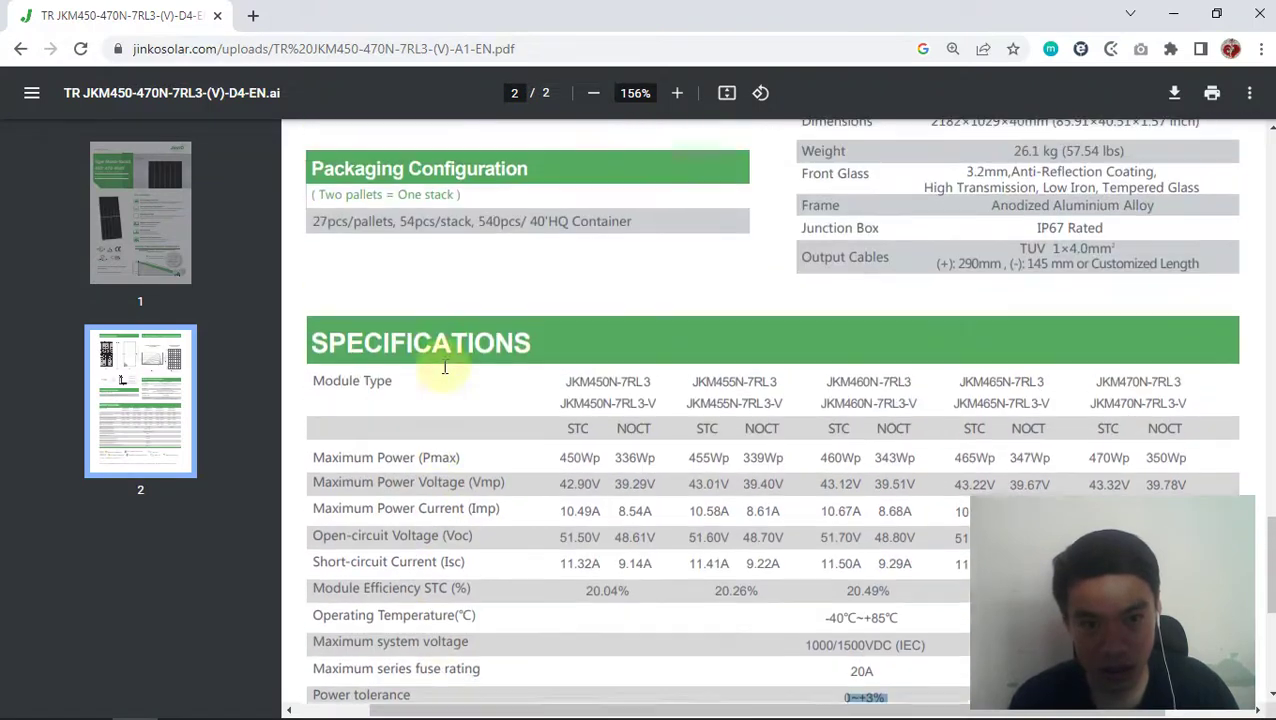
scroll(444, 365, "up", 1)
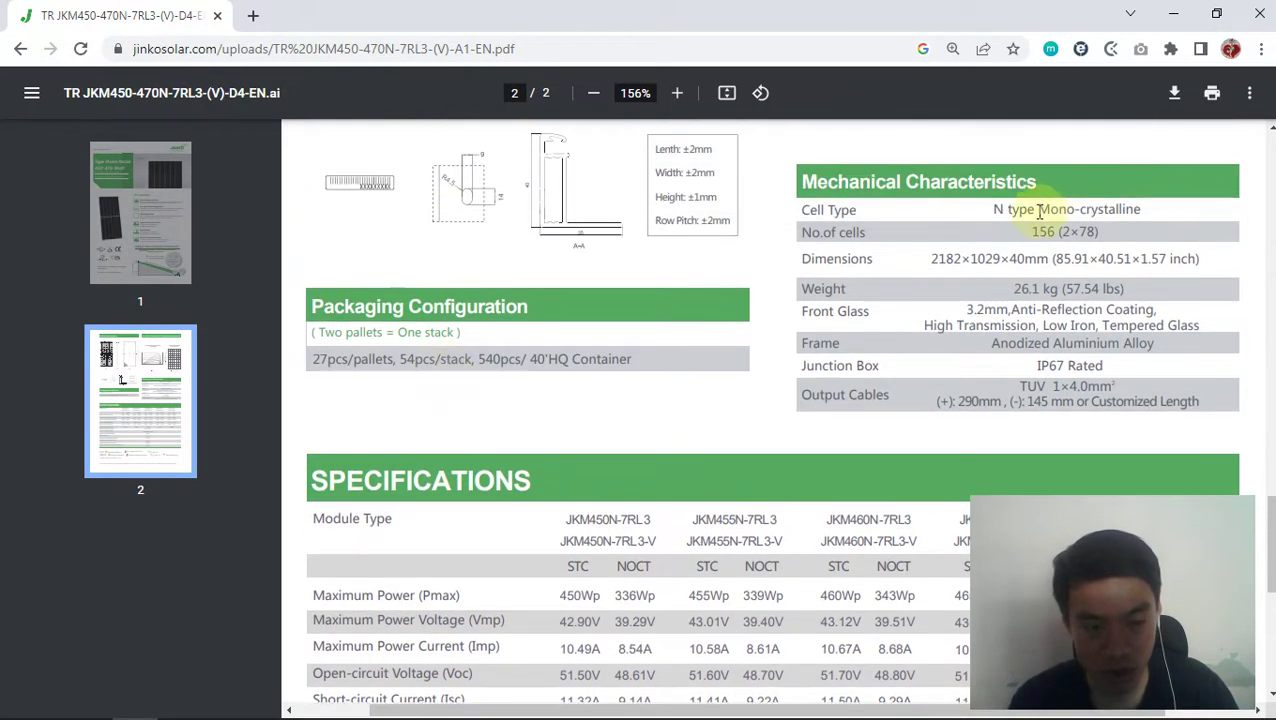
left_click_drag(1039, 210, 1135, 212)
key("alt+Tab")
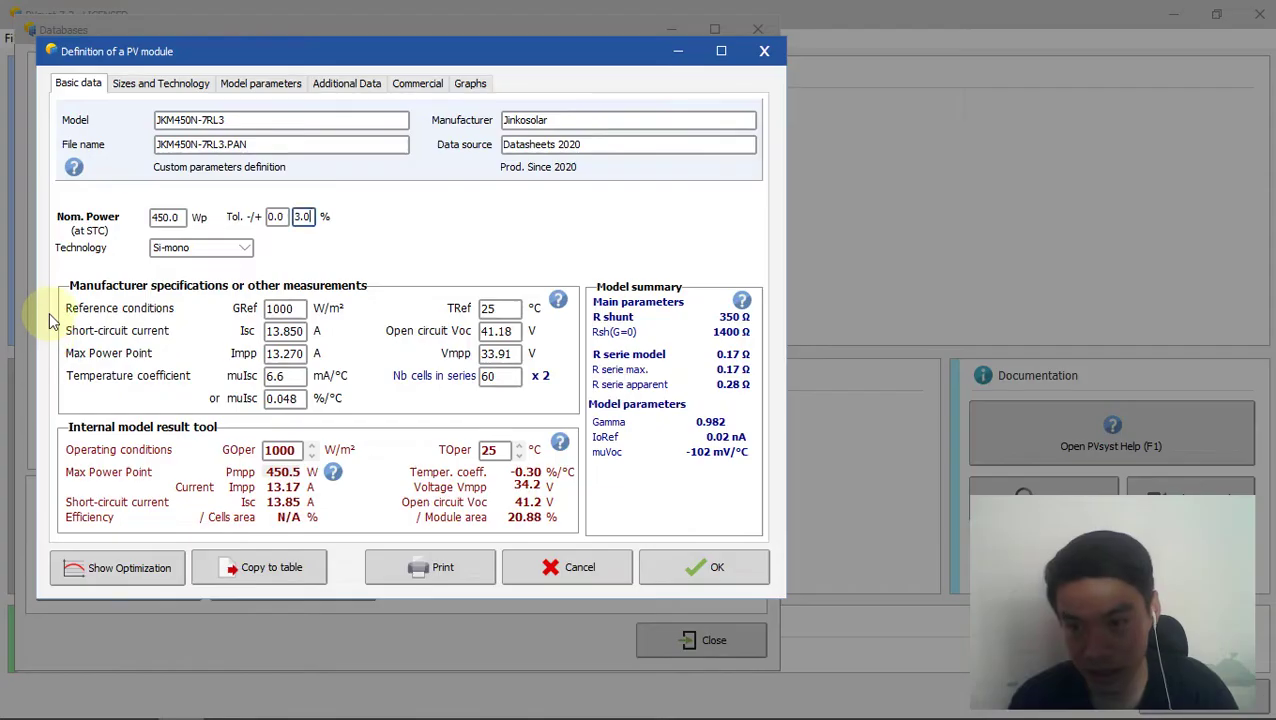
left_click(196, 254)
left_click(190, 265)
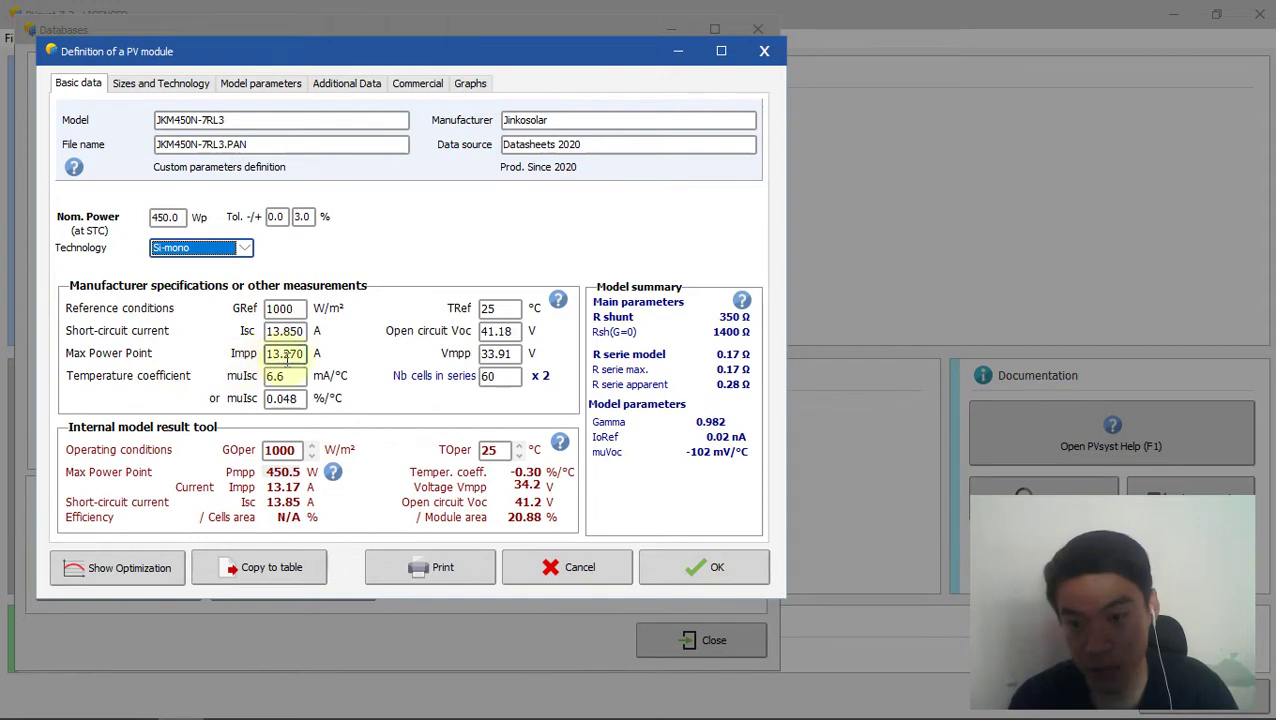
Step: Set the module's short-circuit current Isc to 11.32 A, copied from the JKM450N-7RL3 STC column in the Chrome datasheet
key("alt+Tab")
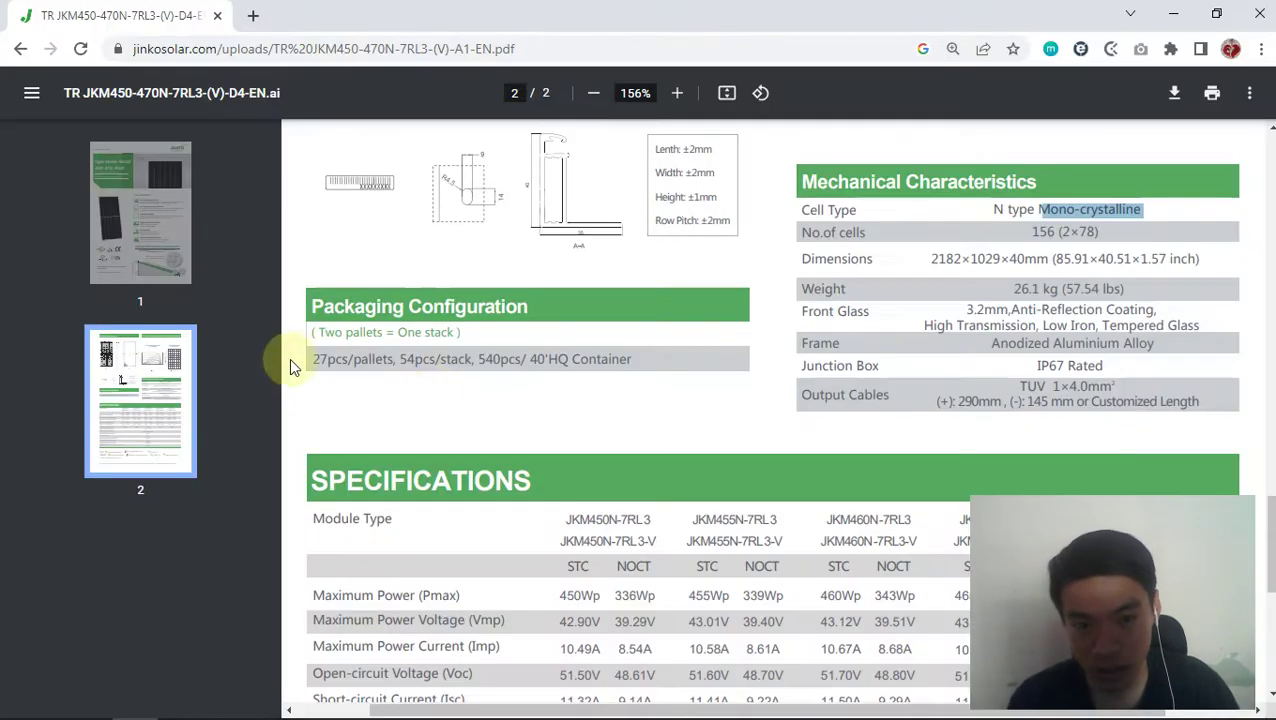
scroll(440, 355, "down", 3)
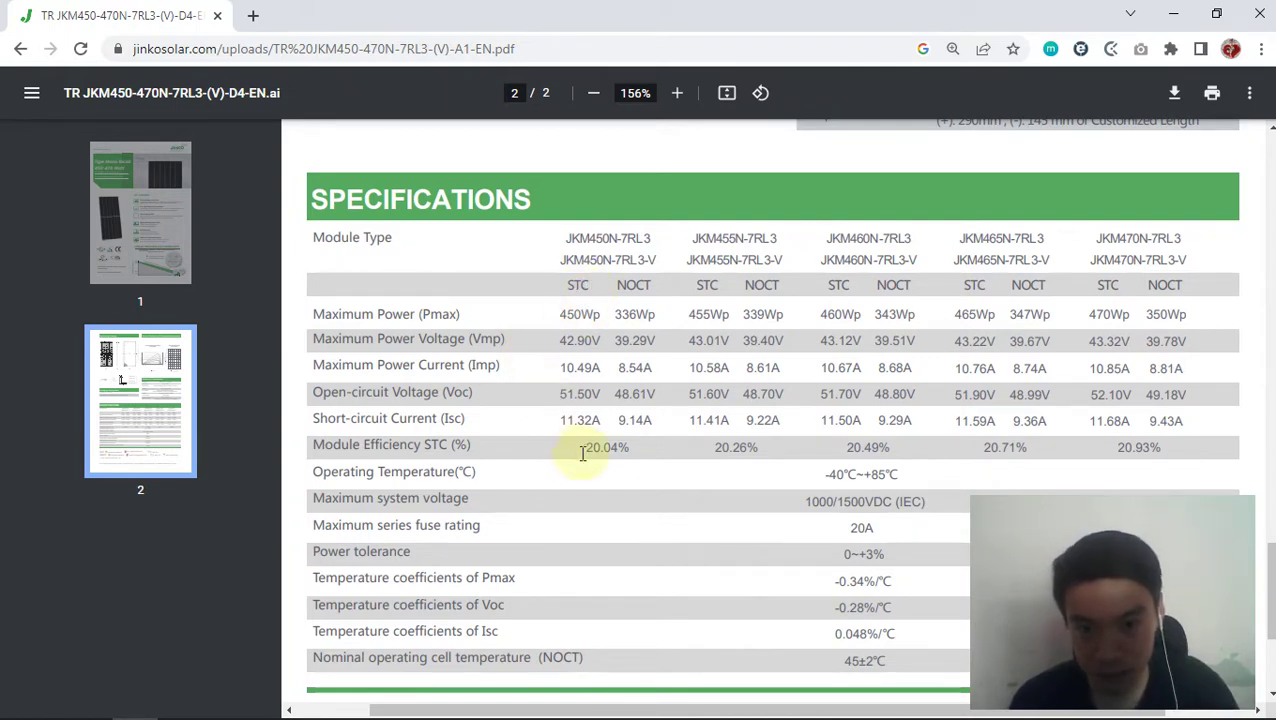
left_click_drag(562, 421, 605, 420)
key("ctrl+c")
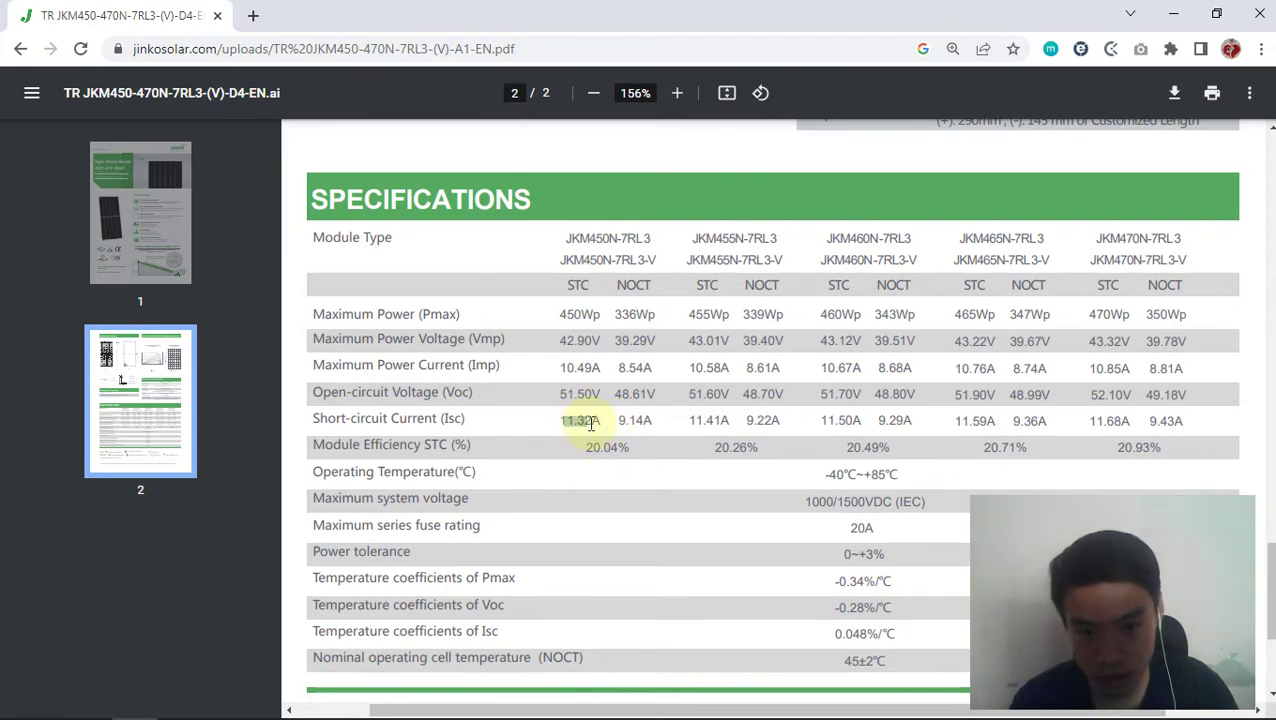
key("alt+Tab")
double_click(285, 331)
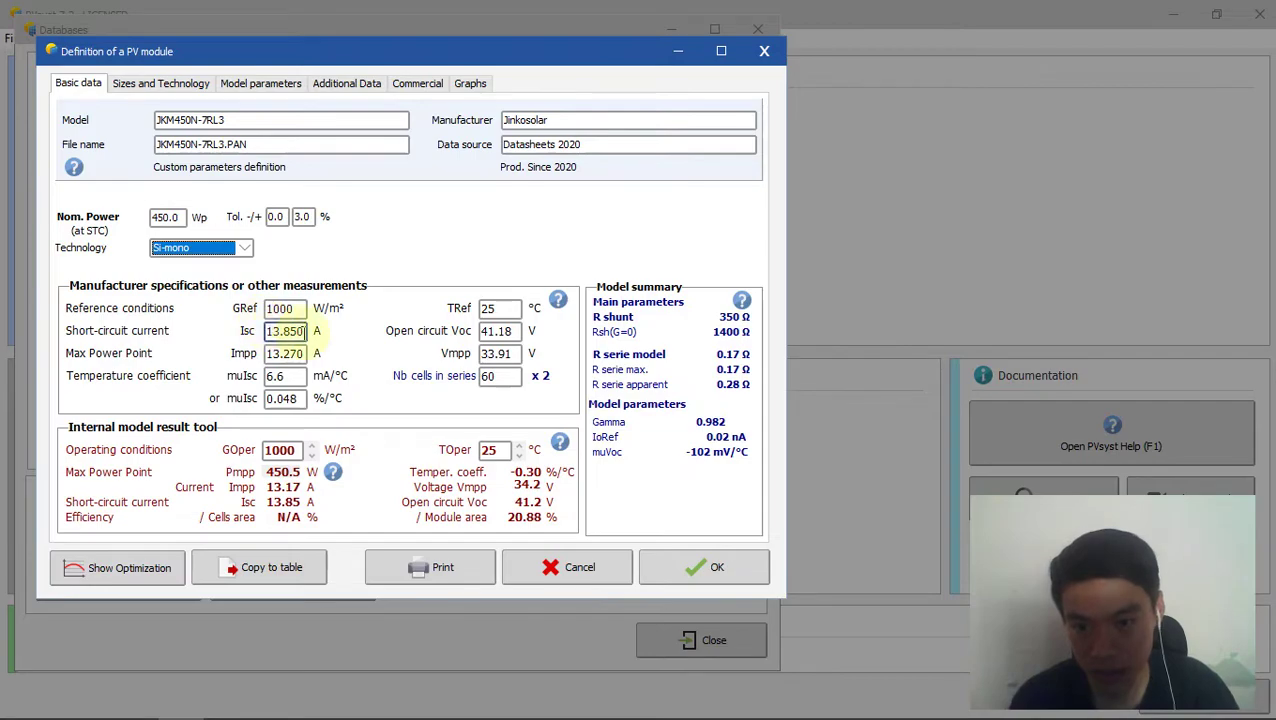
key("ctrl+v")
Step: Set the maximum power point current Impp to 10.49 A, copied from the datasheet in Chrome
double_click(285, 353)
key("alt+Tab")
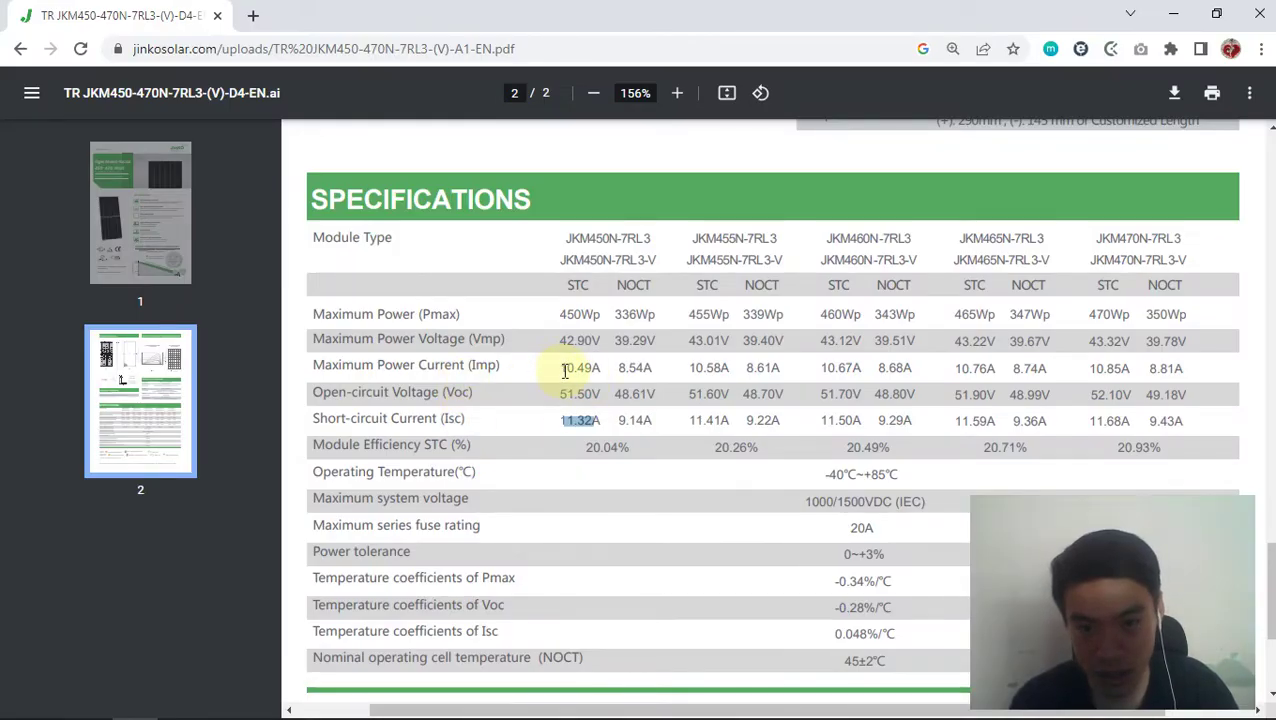
left_click_drag(561, 368, 593, 369)
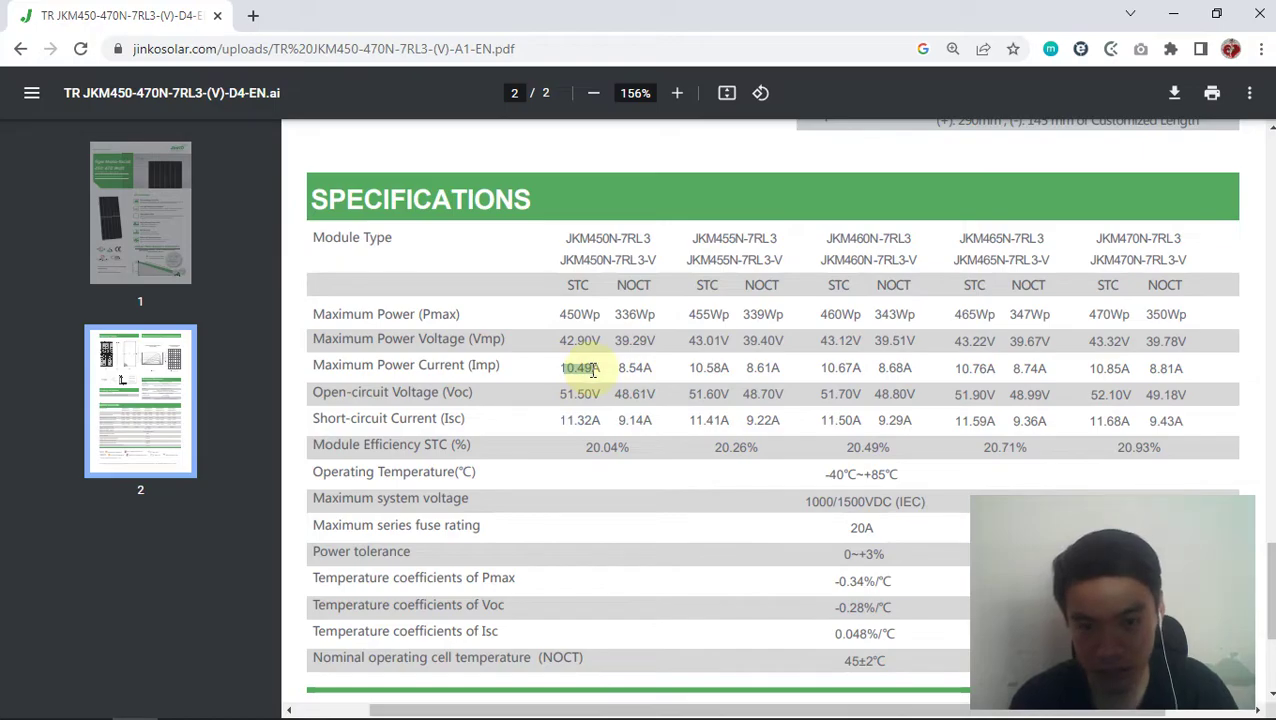
key("ctrl+c")
key("alt+Tab")
double_click(285, 353)
key("ctrl+v")
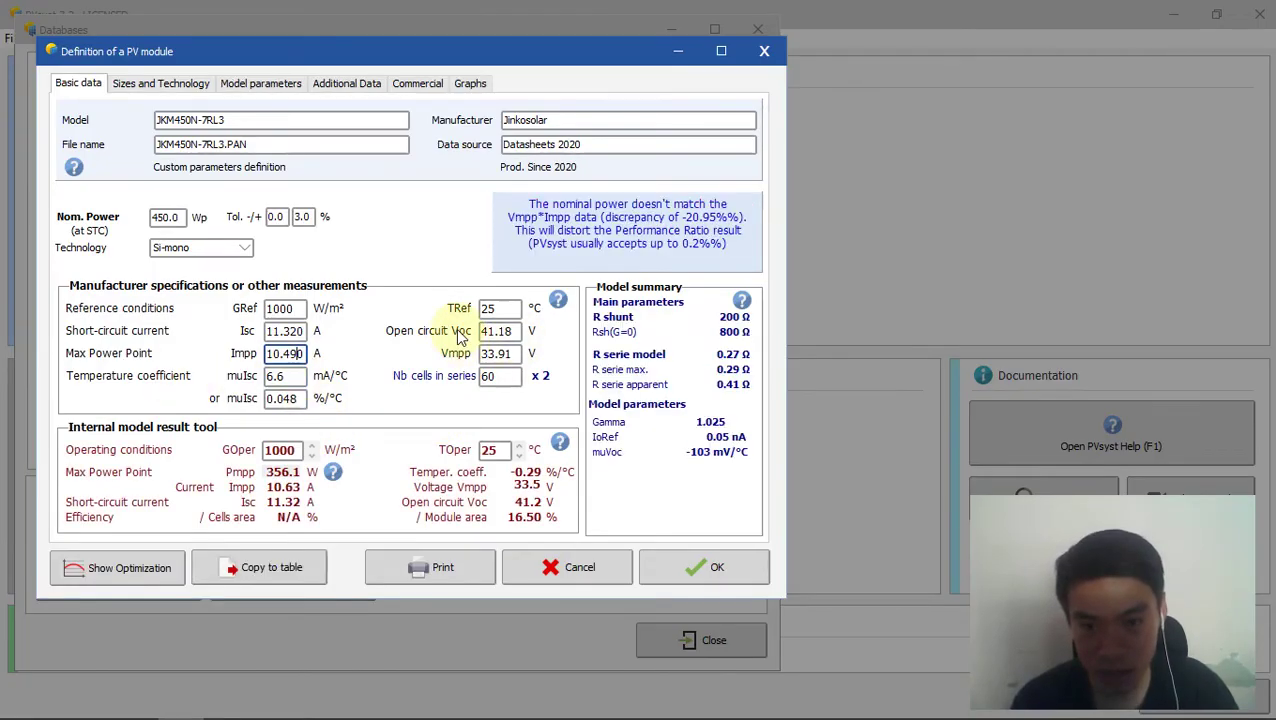
Step: Set the open-circuit voltage Voc to 51.50 V, copied from the datasheet in Chrome
key("alt+Tab")
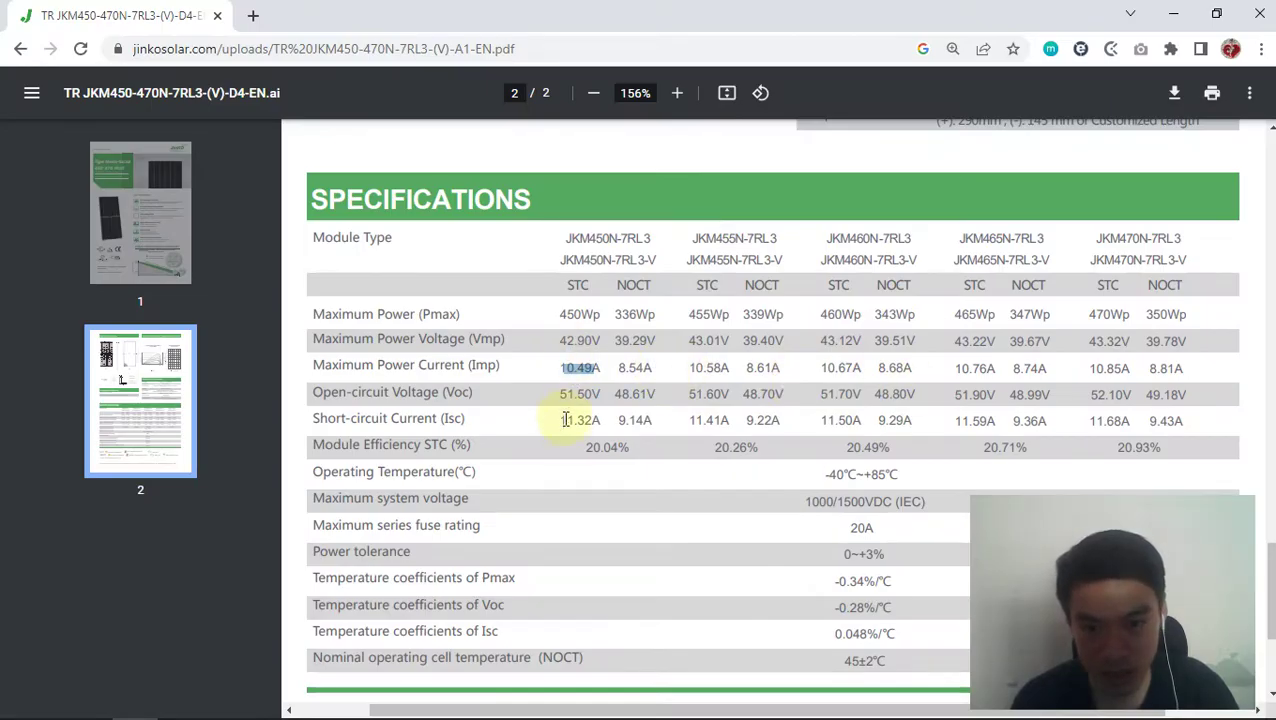
left_click_drag(561, 393, 598, 395)
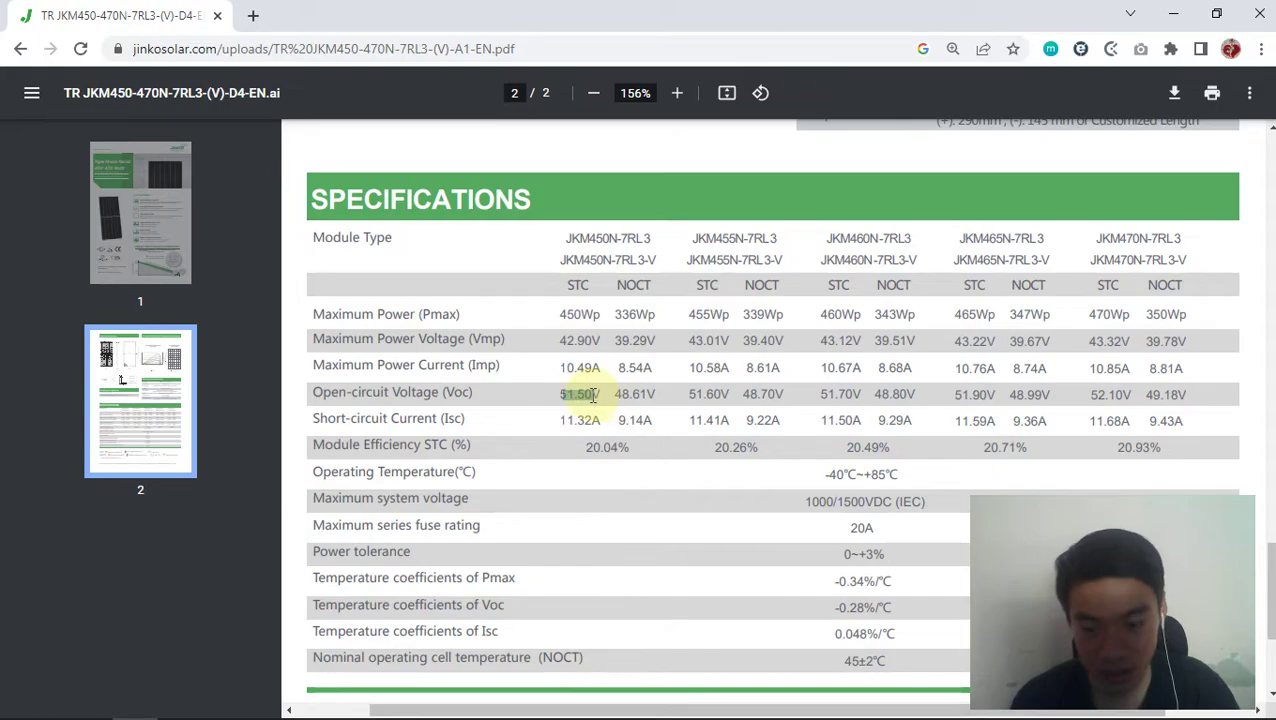
key("alt+Tab")
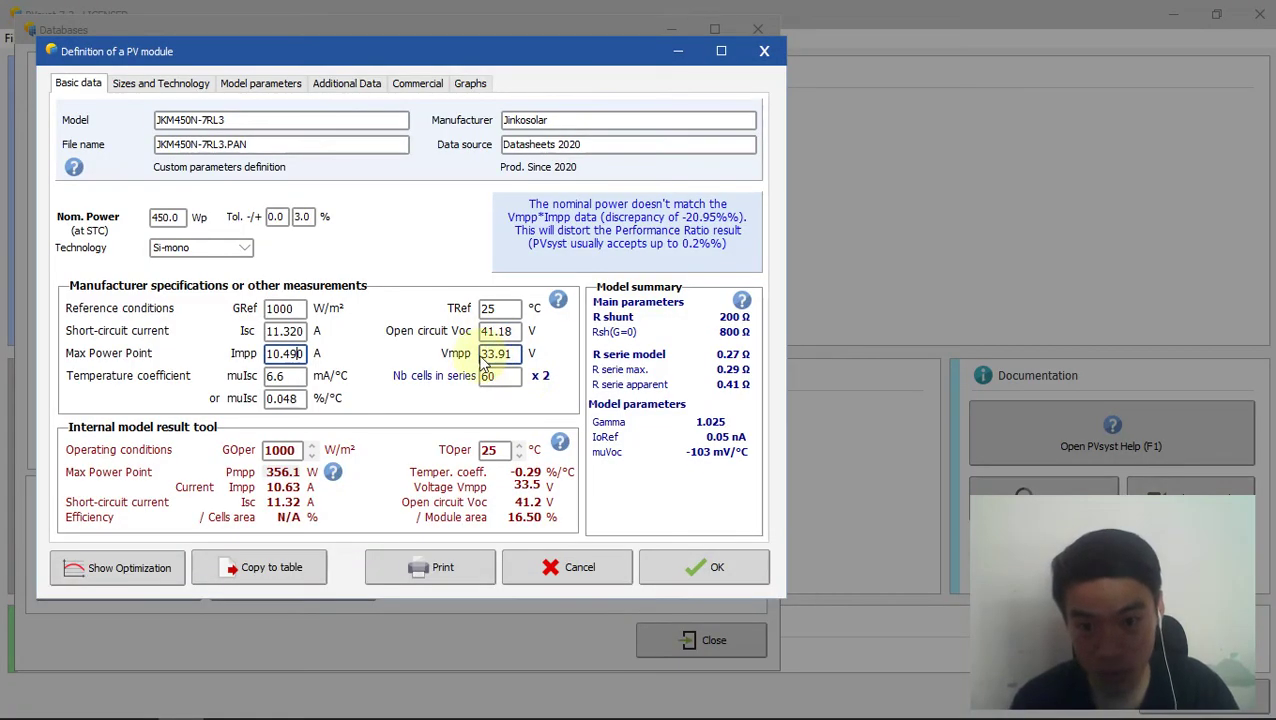
double_click(496, 331)
key("ctrl+v")
Step: Set the maximum power point voltage Vmpp to 42.90 V from the STC column of the Chrome datasheet
key("alt+Tab")
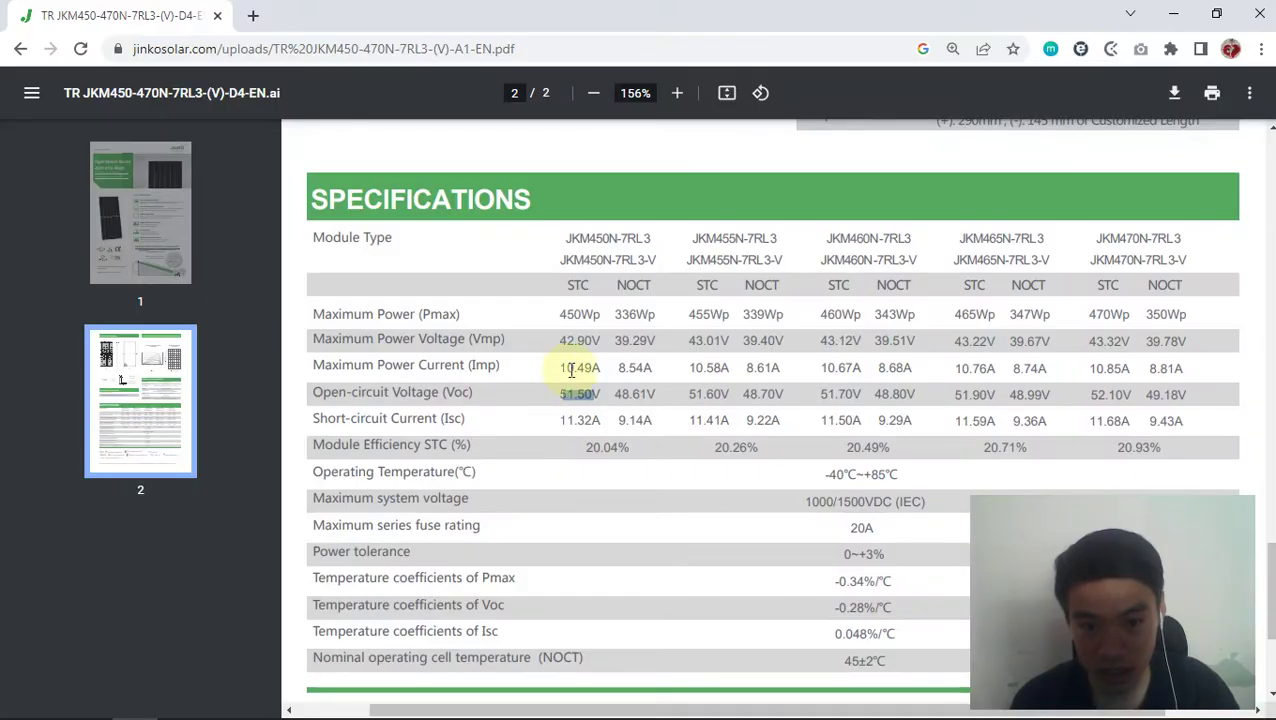
left_click_drag(561, 343, 595, 348)
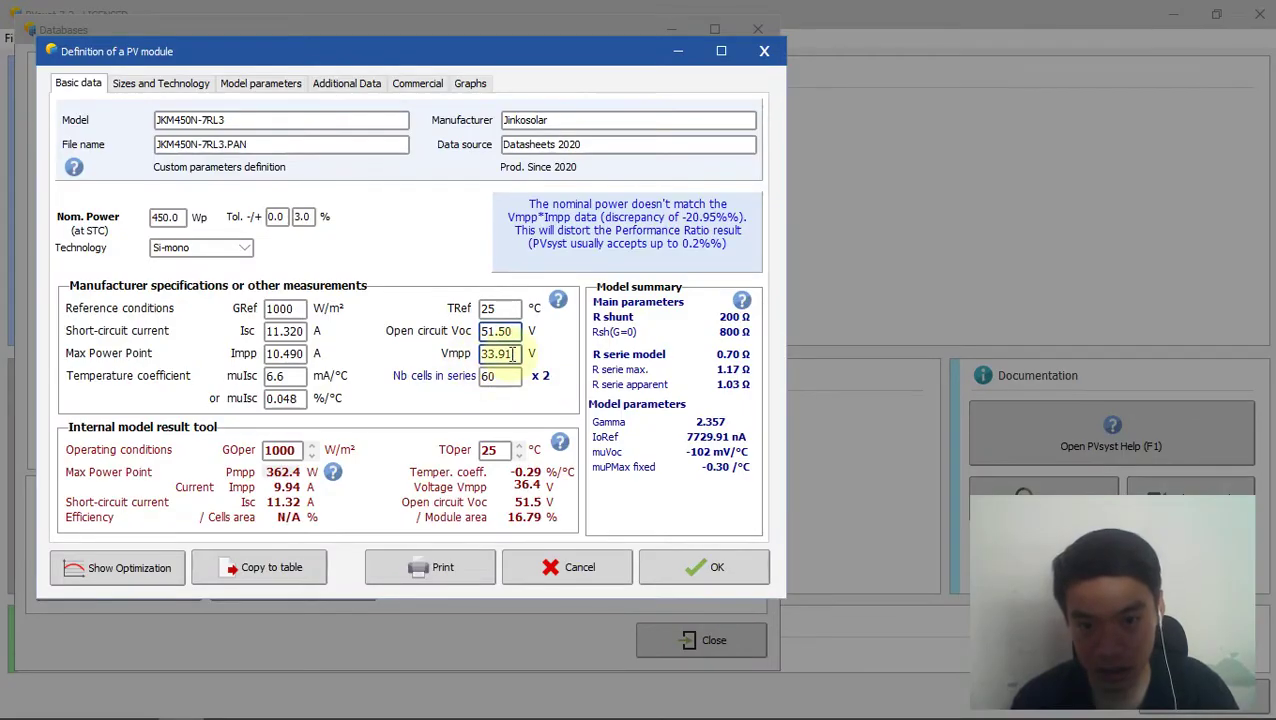
key("Tab")
type("42.90")
left_click(500, 376)
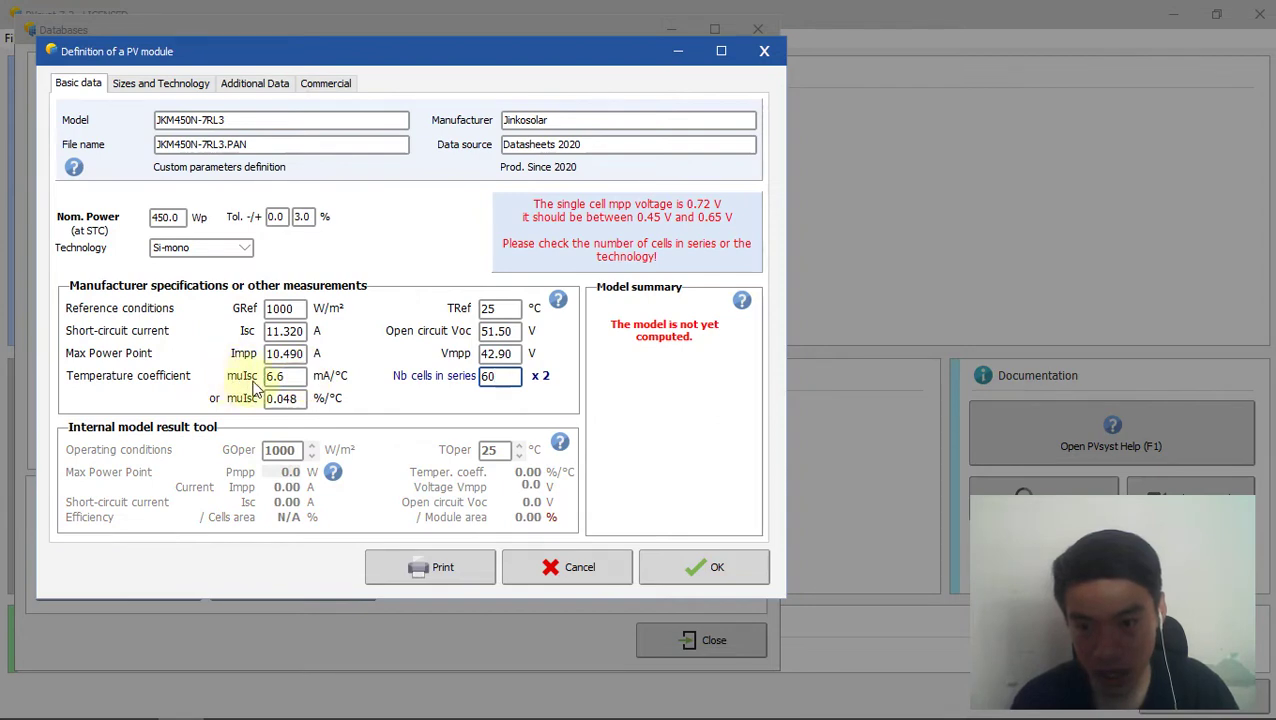
Step: Set the muIsc temperature coefficient to 0.048 %/°C, copied from the datasheet's temperature coefficient of Isc in Chrome
key("alt+Tab")
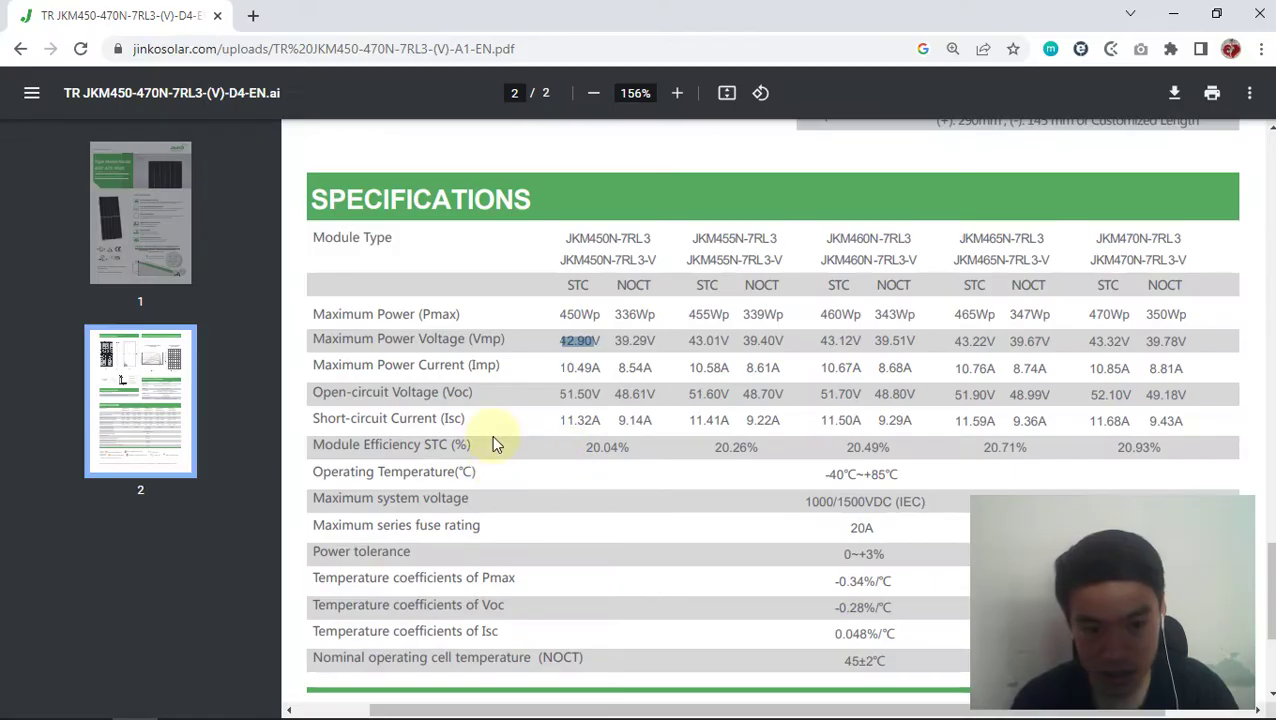
scroll(491, 435, "down", 2)
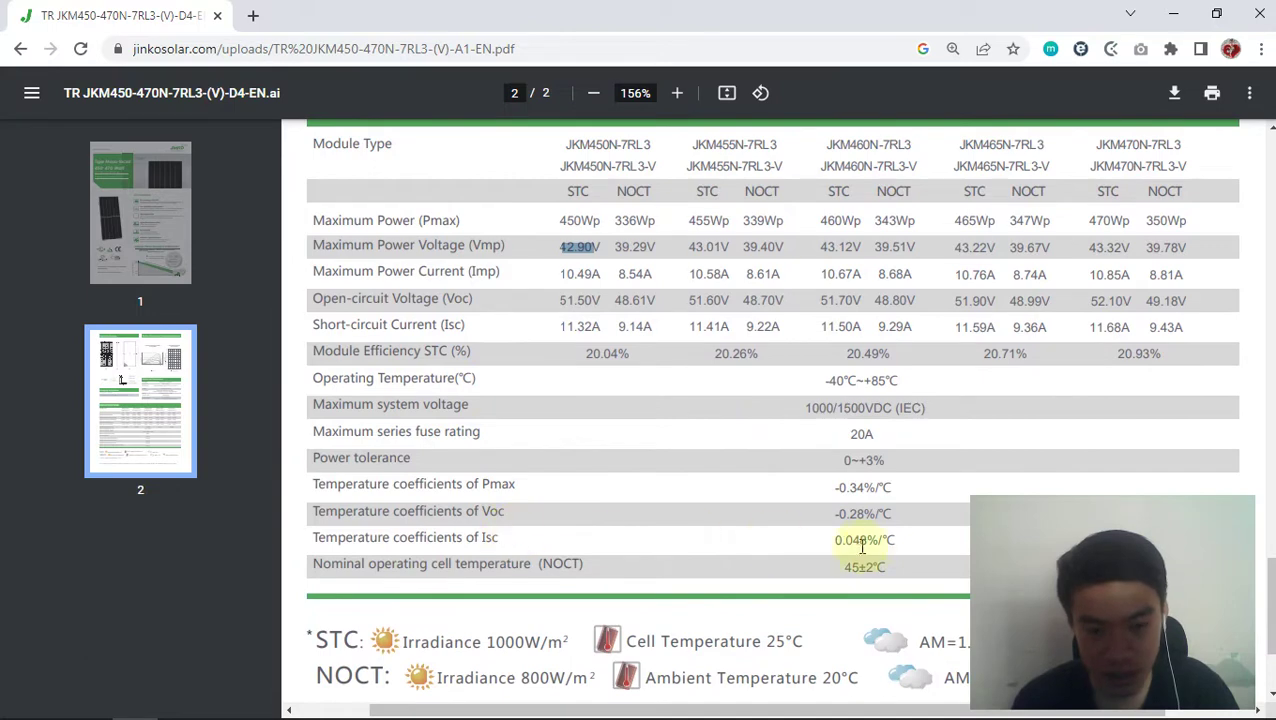
left_click_drag(481, 538, 863, 542)
key("alt+Tab")
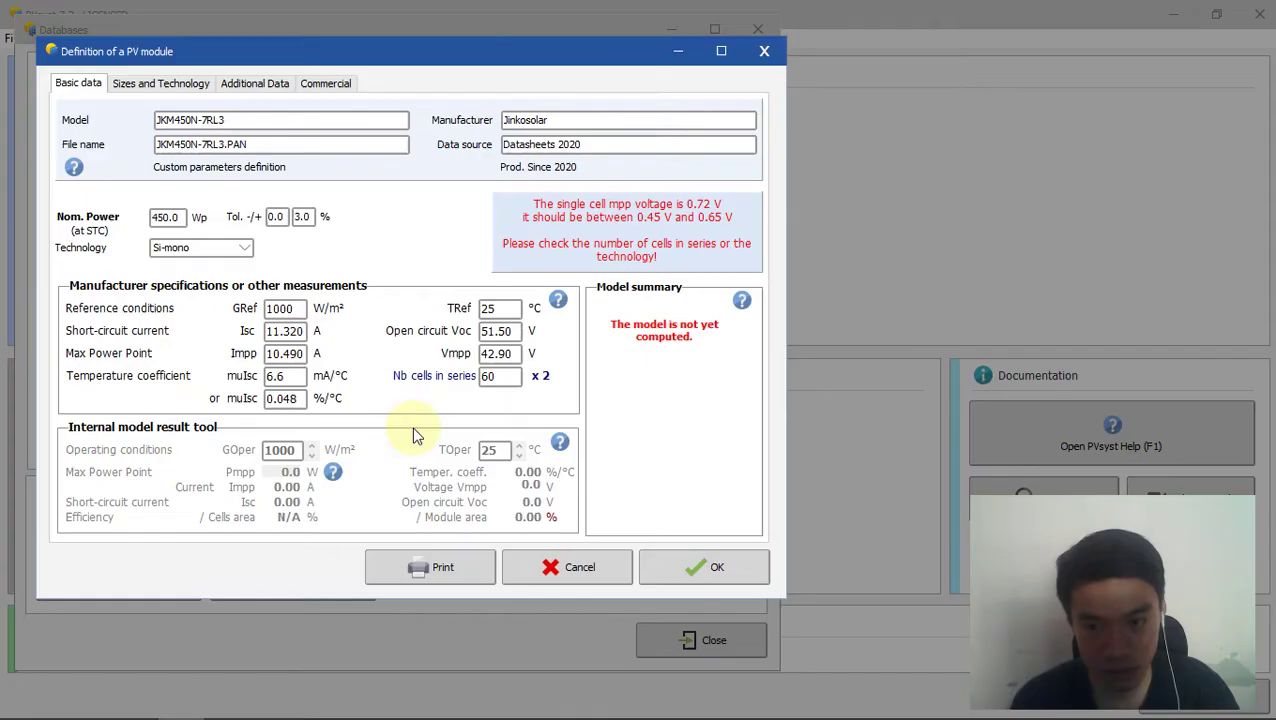
left_click_drag(303, 398, 163, 401)
key("ctrl+v")
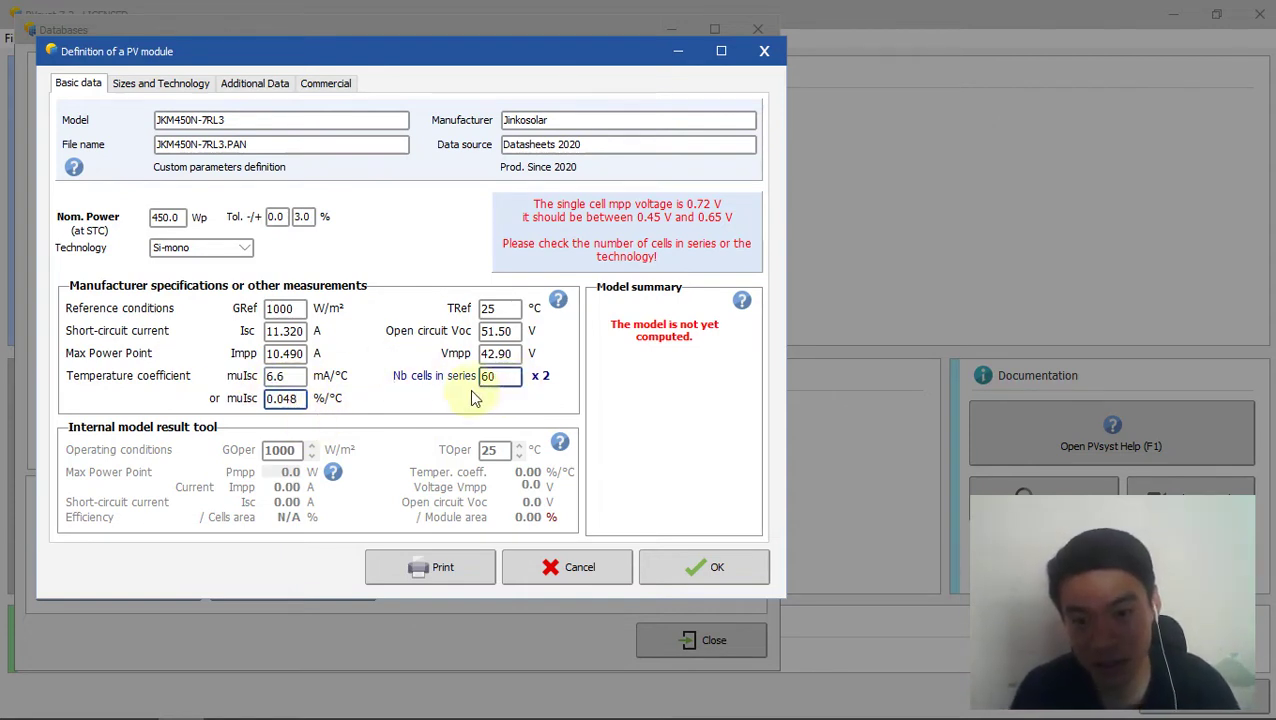
Step: Look up the cell layout in the Chrome datasheet's mechanical characteristics and set the number of cells in series to 78
key("alt+Tab")
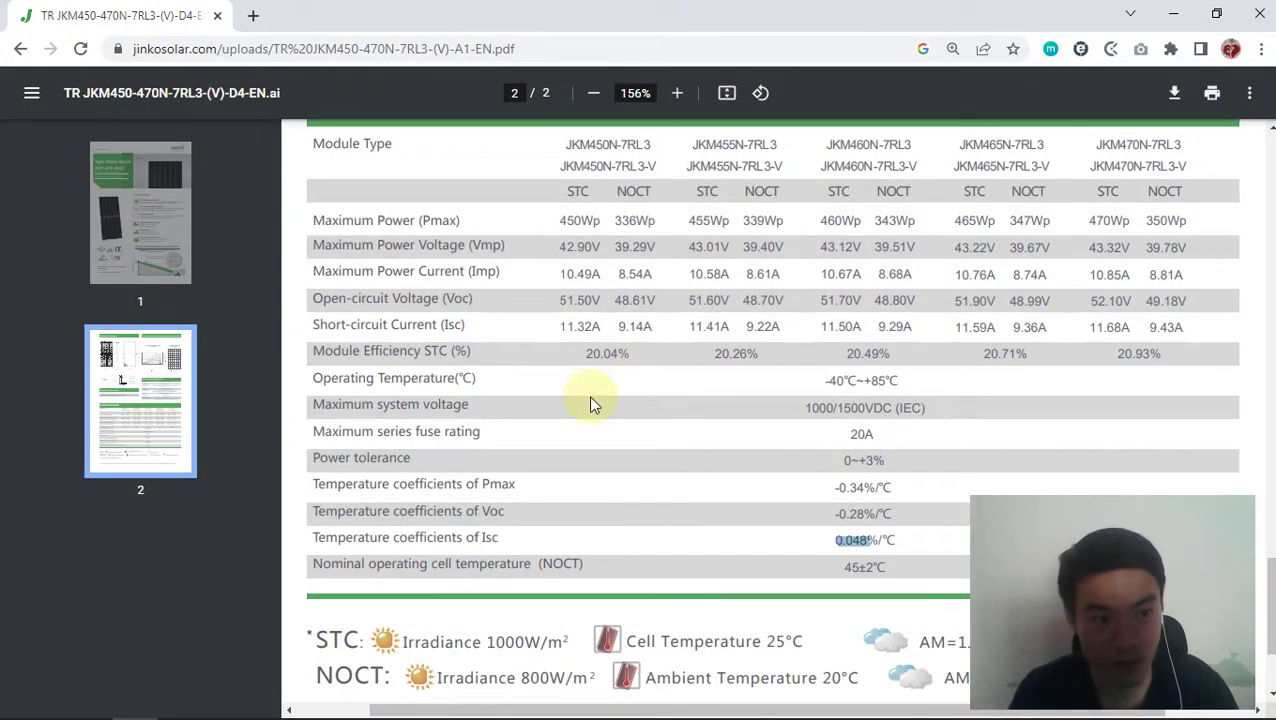
scroll(590, 403, "up", 5)
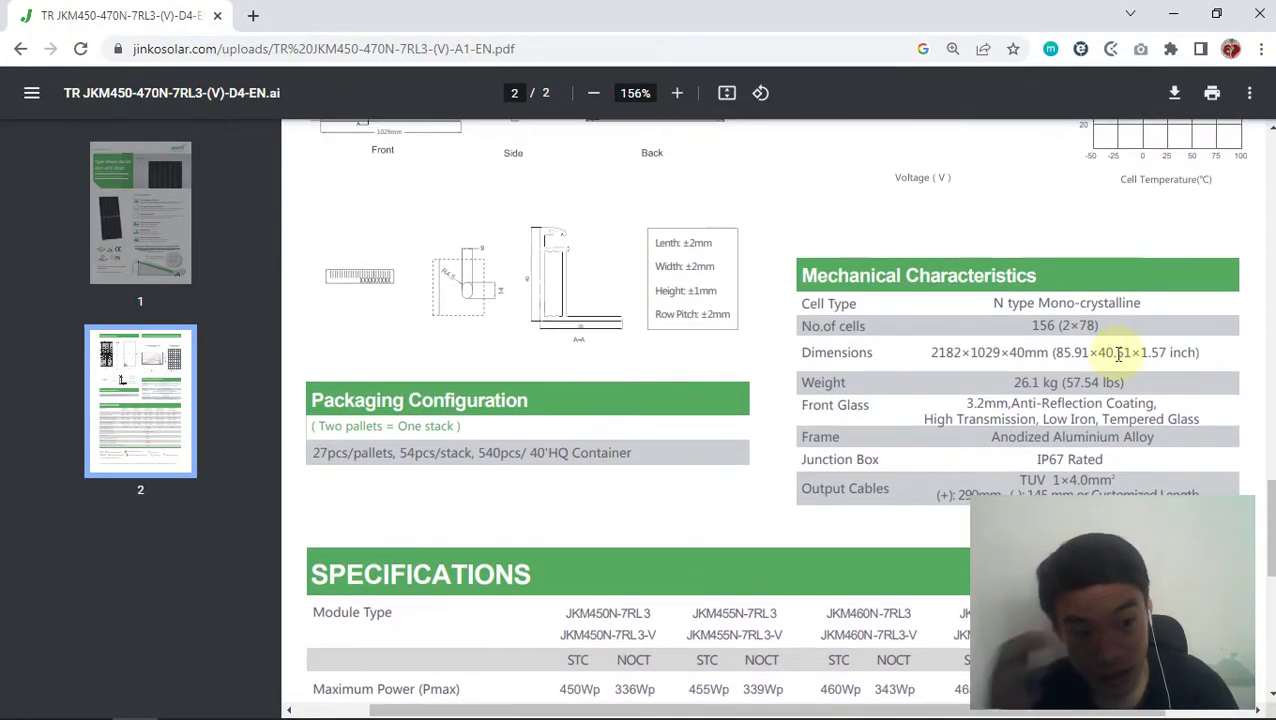
left_click_drag(1027, 325, 1119, 333)
left_click(1070, 328)
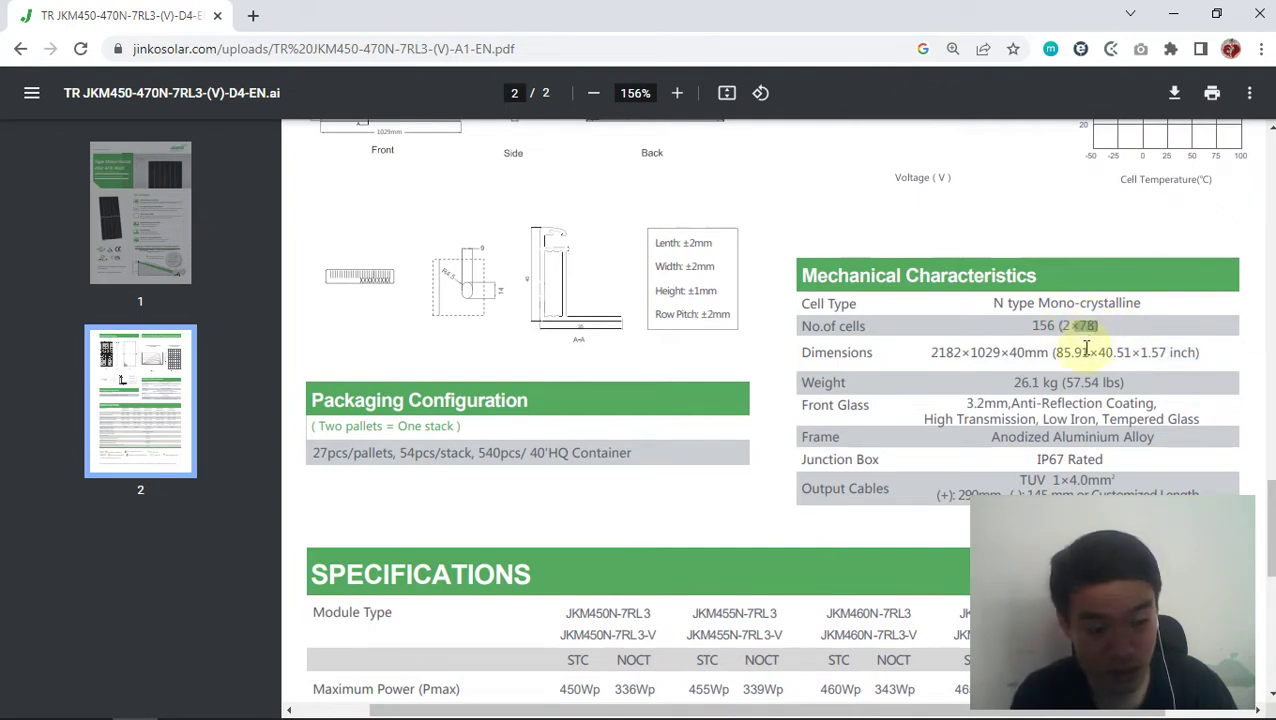
key("alt+Tab")
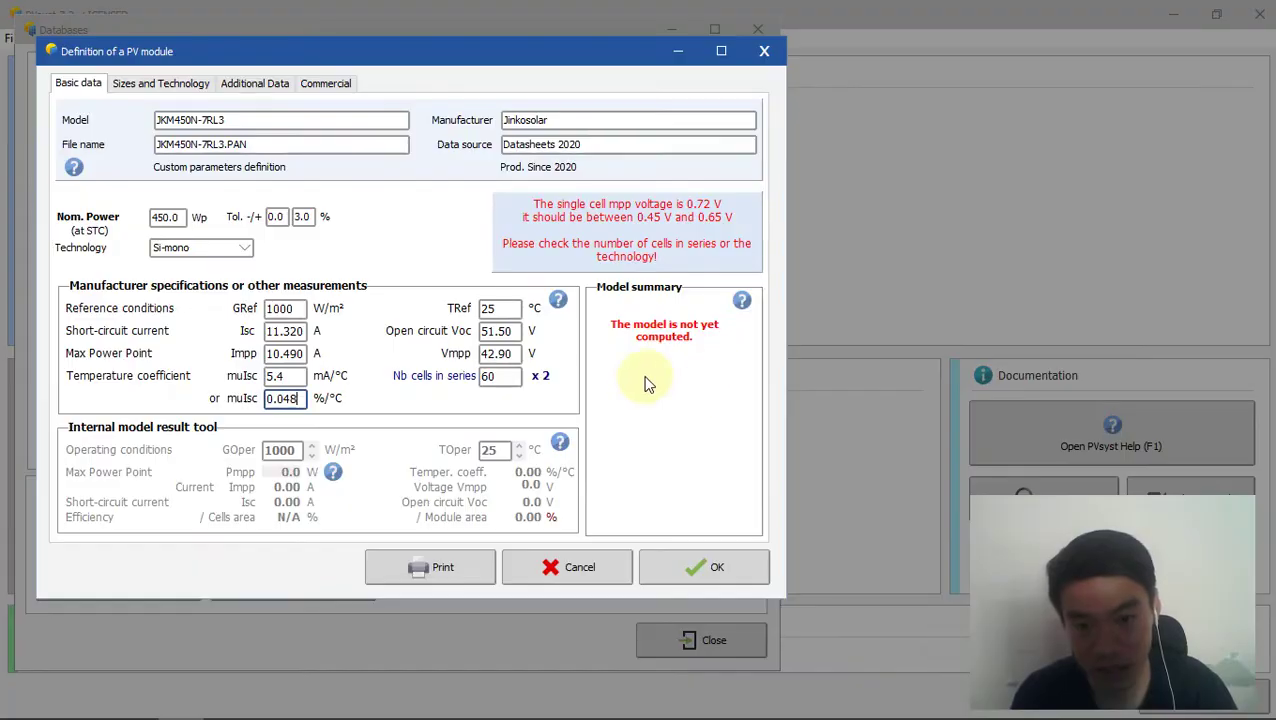
double_click(490, 376)
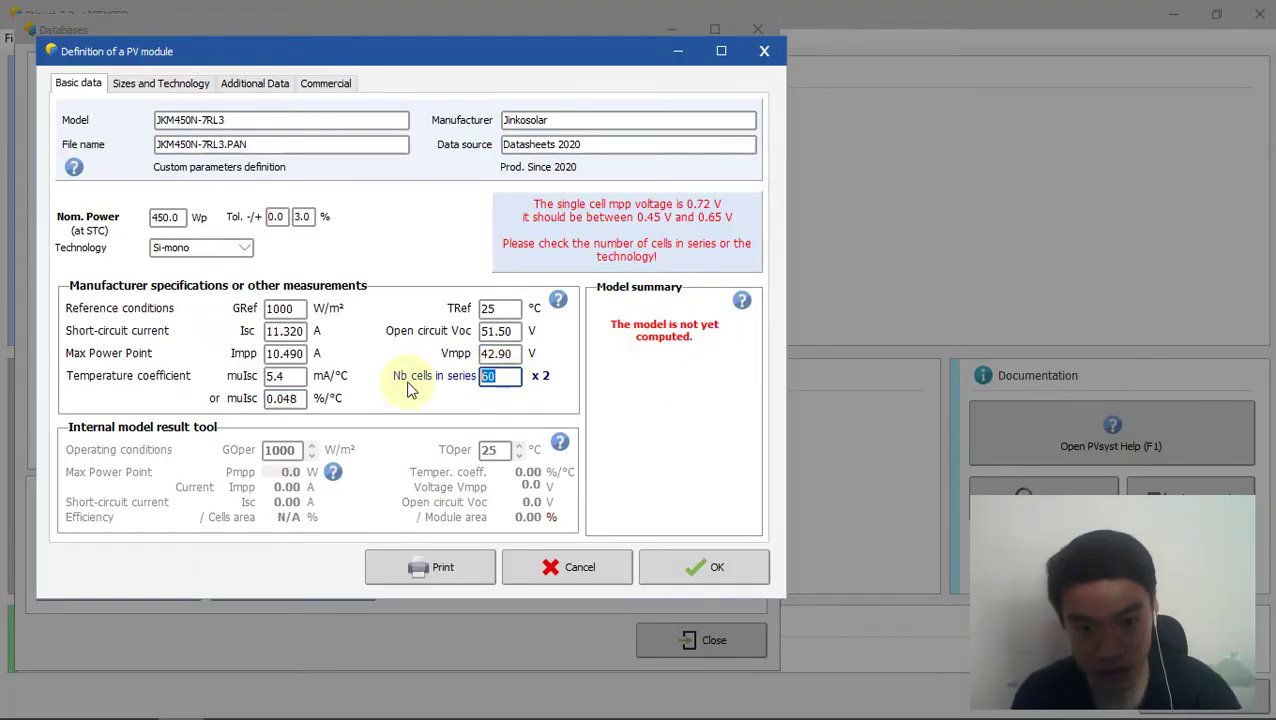
left_click(500, 310)
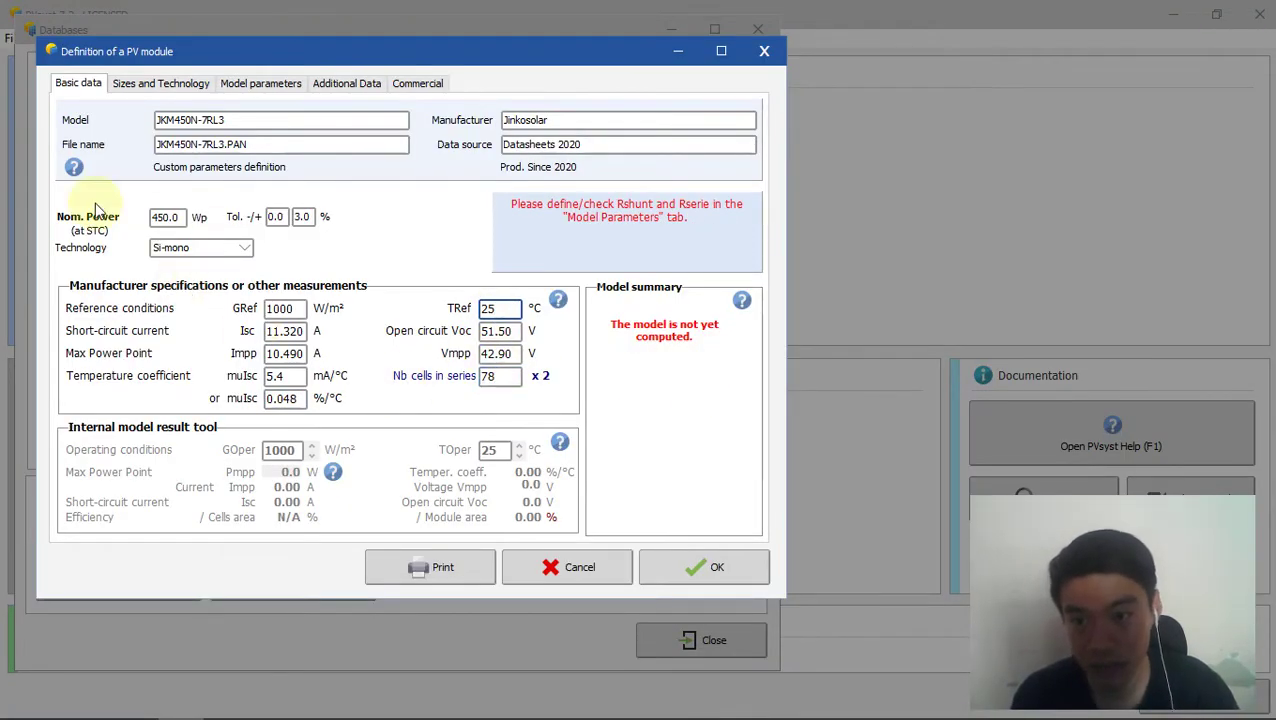
Step: Set the module length to 2182 mm, copied from the dimensions in the Chrome datasheet's mechanical characteristics
left_click(162, 85)
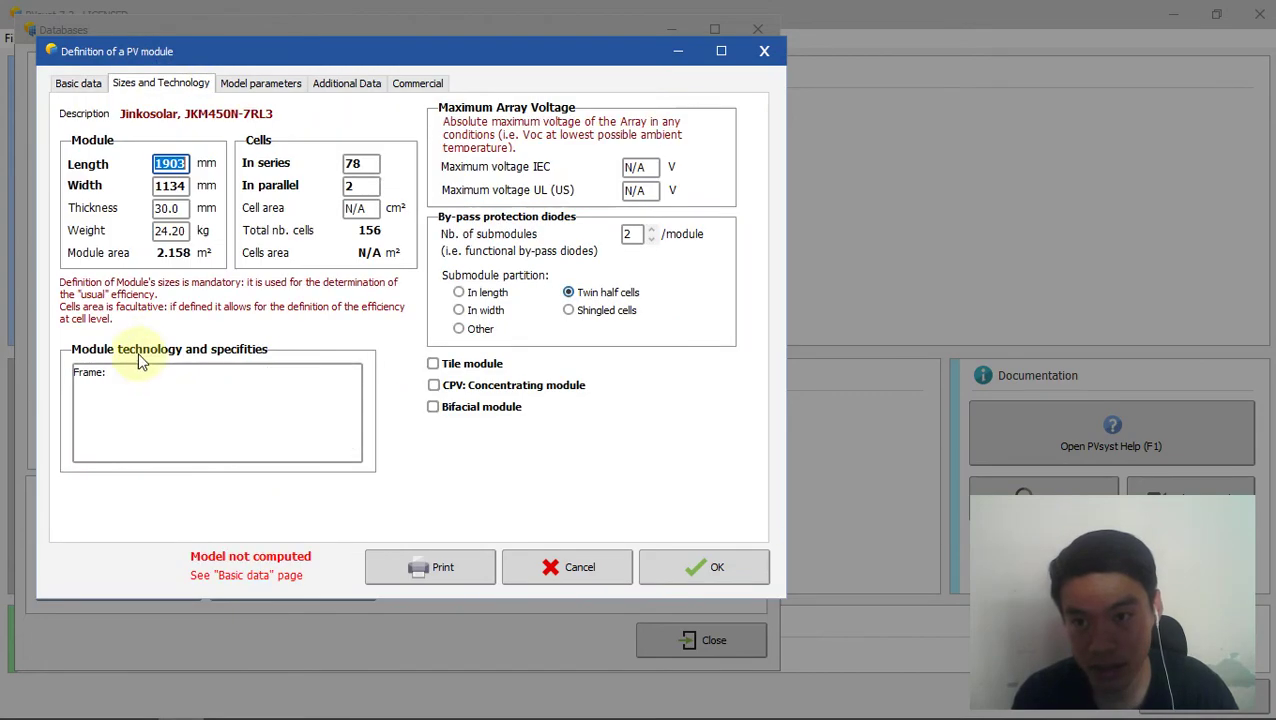
key("alt+Tab")
left_click(853, 395)
scroll(769, 384, "down", 1)
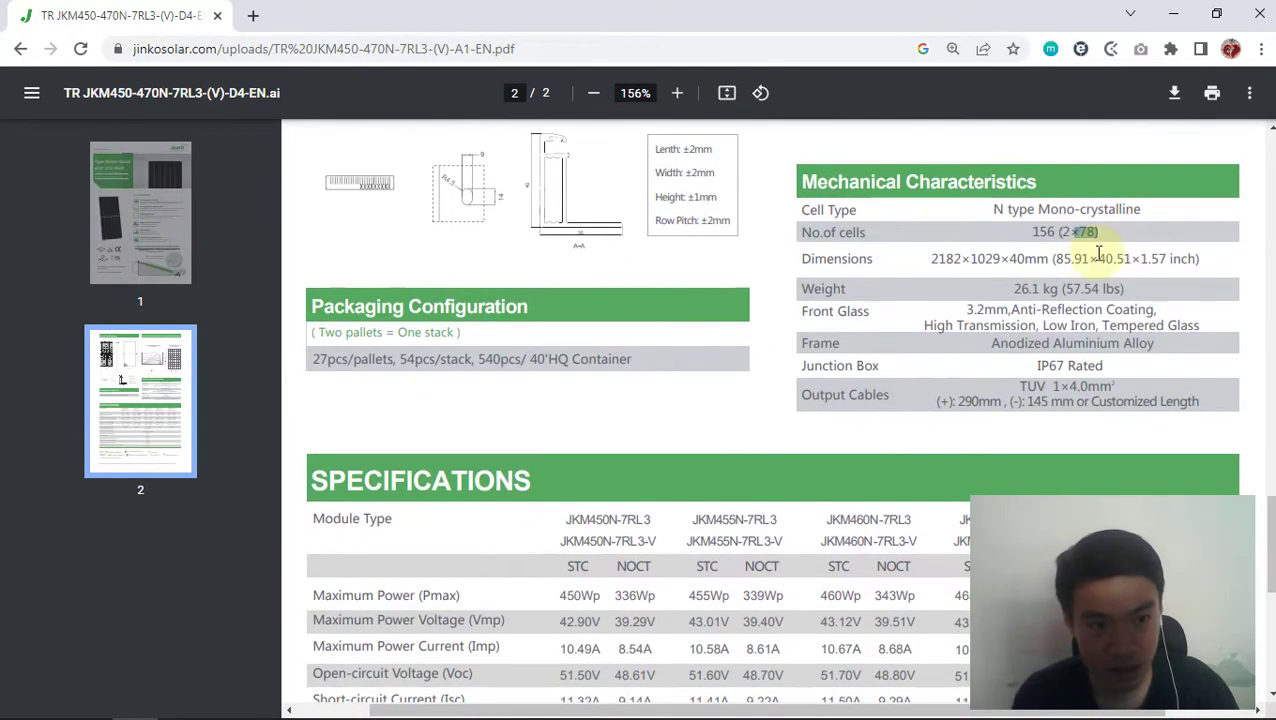
scroll(938, 330, "up", 1)
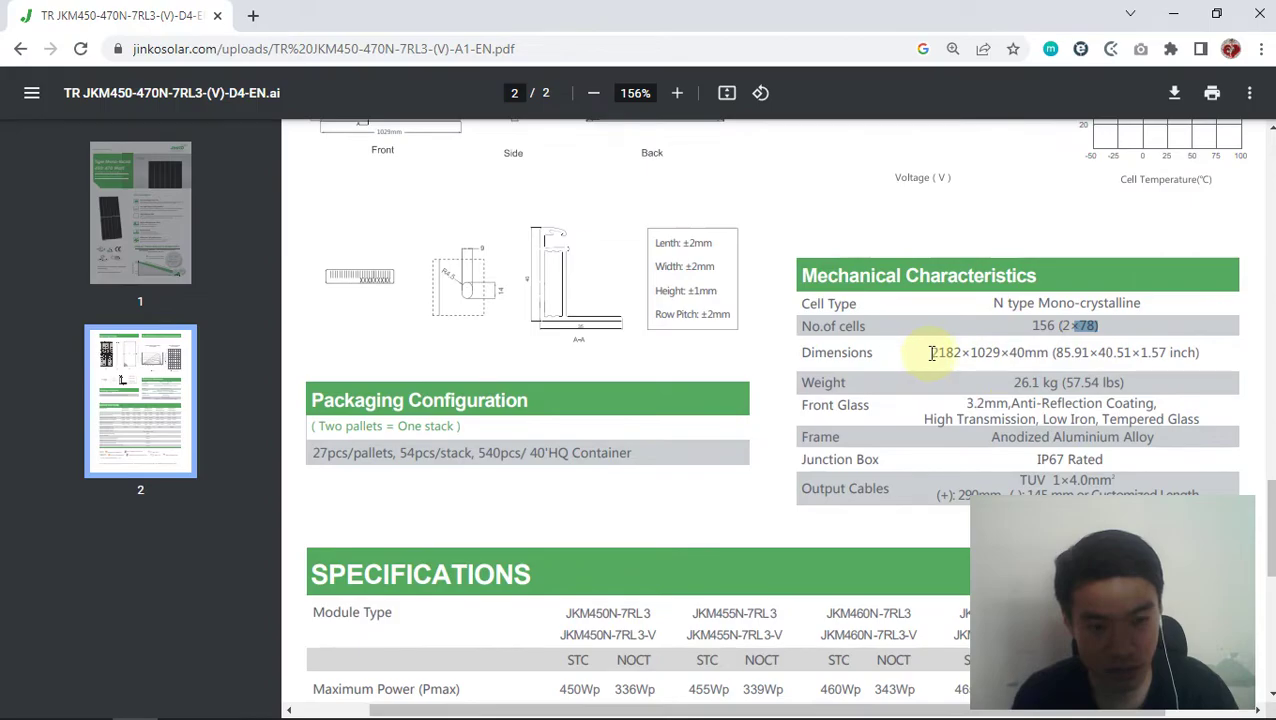
key("alt+Tab")
key("alt+Tab")
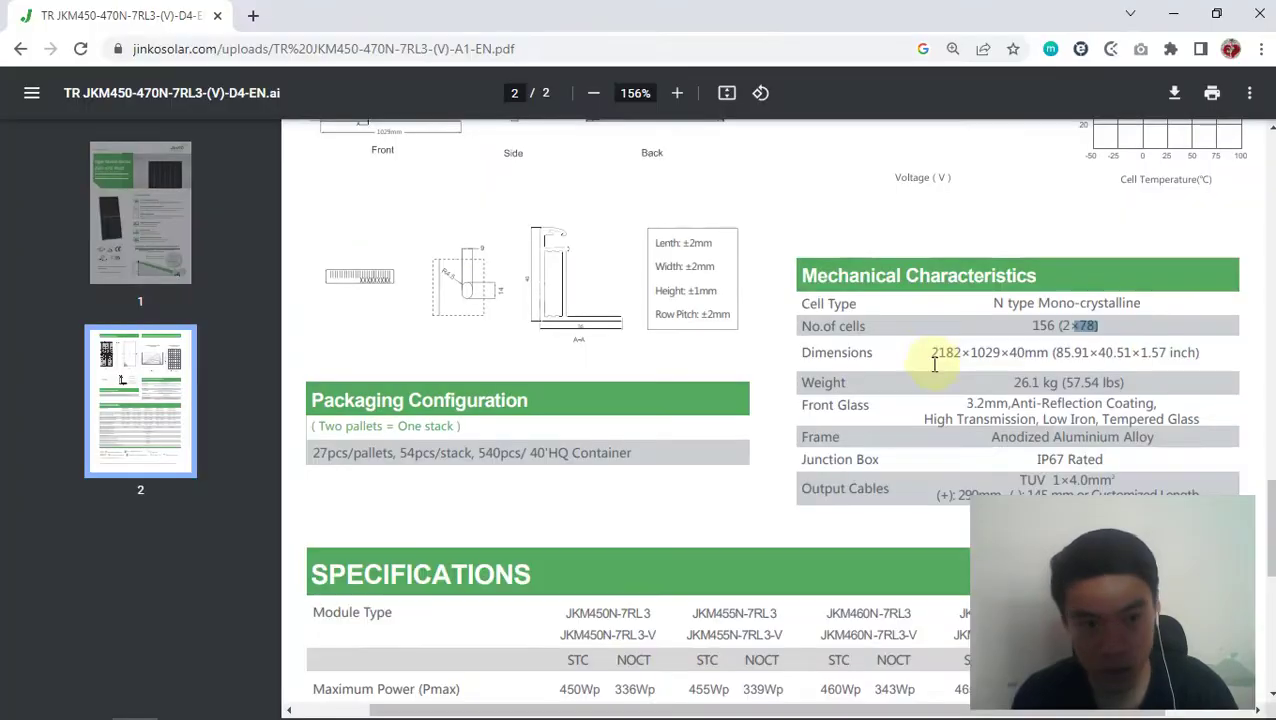
left_click(950, 352)
key("ctrl+c")
key("alt+Tab")
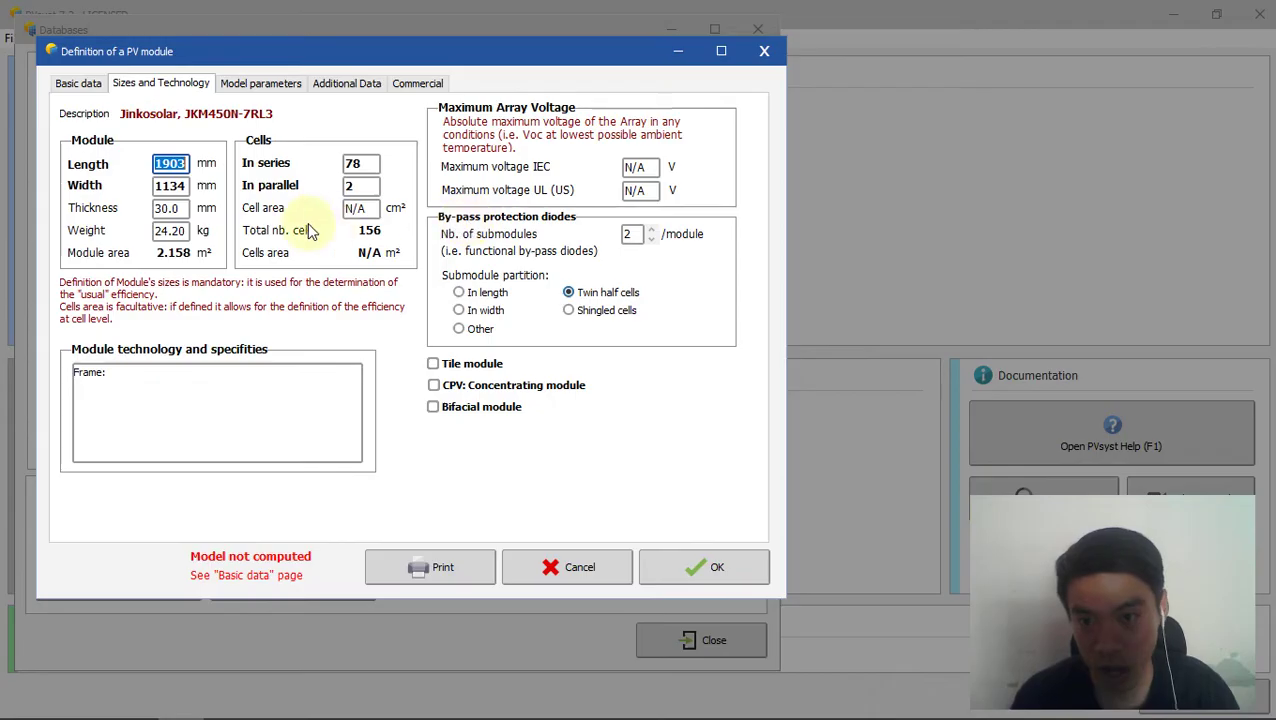
key("ctrl+v")
Step: Set the module width to 1029 mm, copied from the dimensions in the Chrome datasheet
key("alt+Tab")
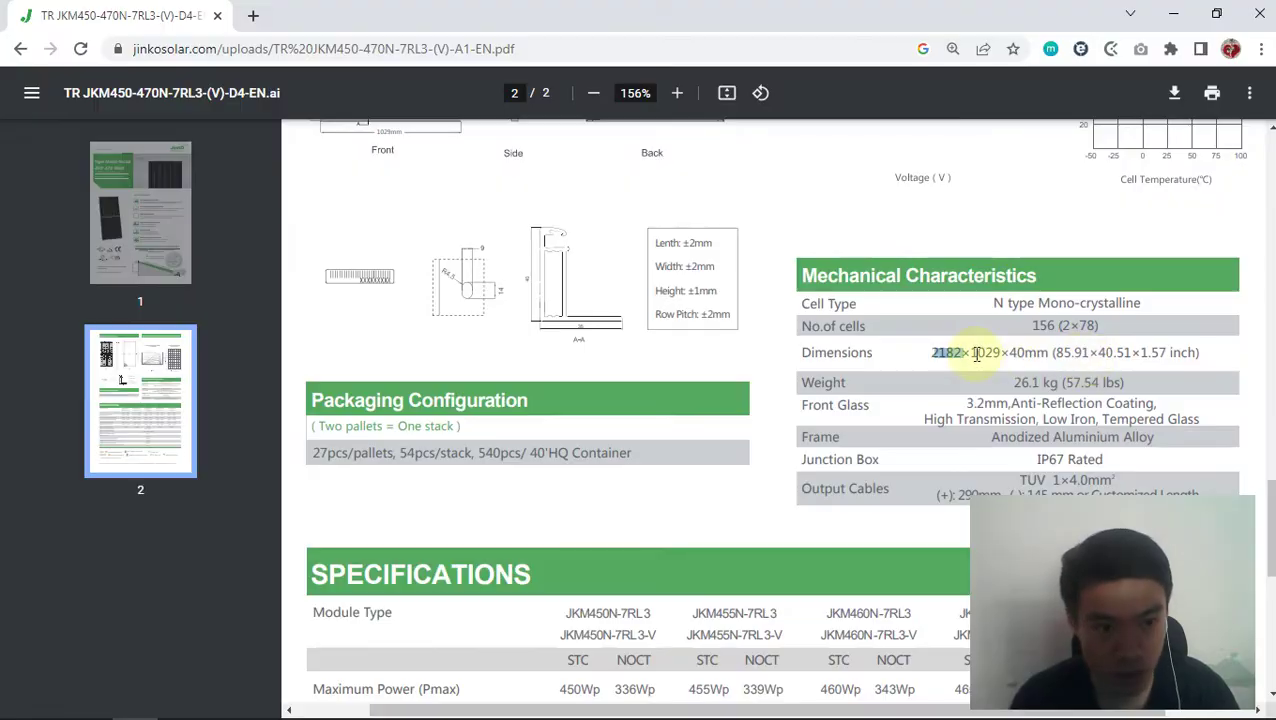
left_click_drag(973, 353, 999, 354)
key("ctrl+c")
key("alt+Tab")
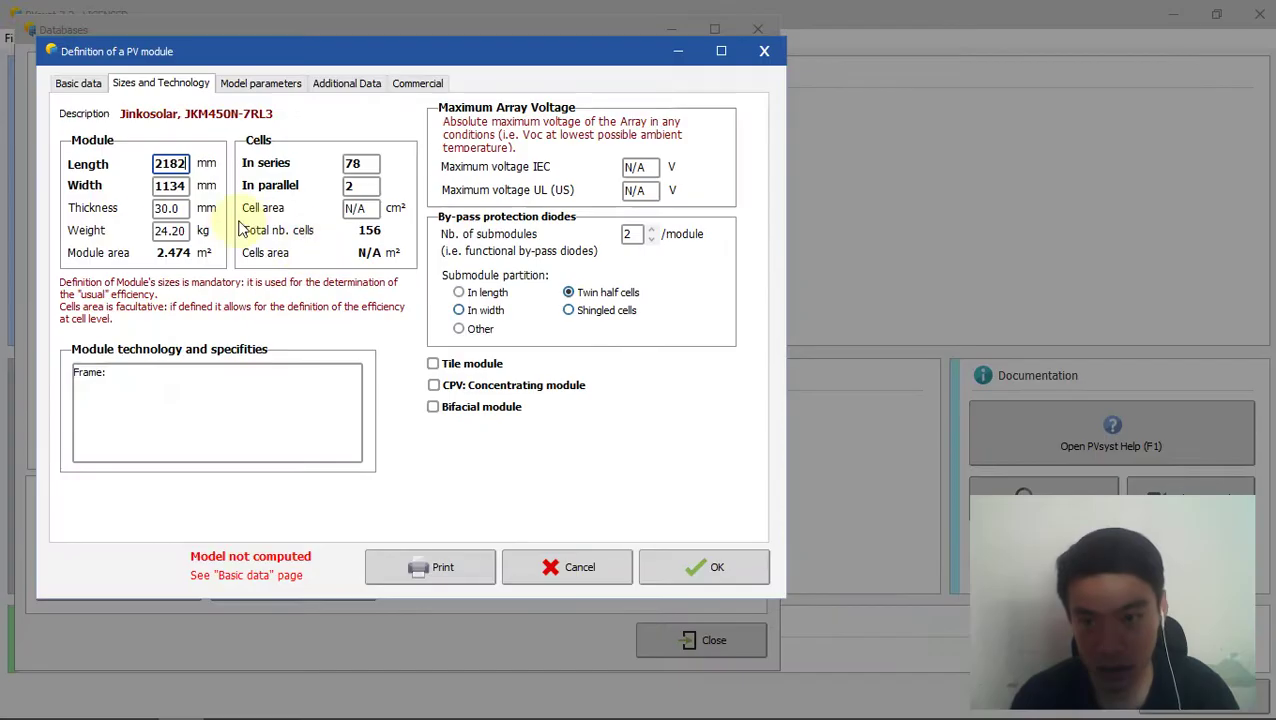
double_click(168, 186)
key("ctrl+v")
Step: Check the dimensions in the Chrome datasheet and set the module thickness to 40 mm
key("alt+Tab")
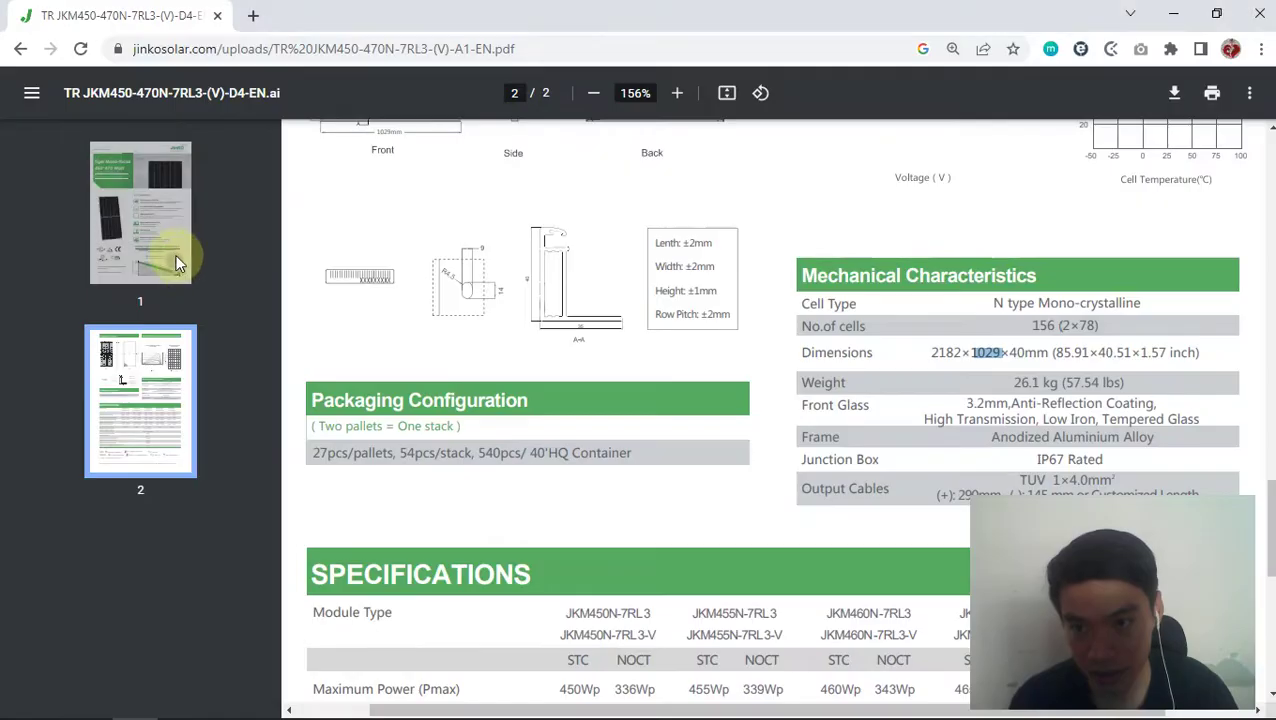
key("alt+Tab")
double_click(168, 208)
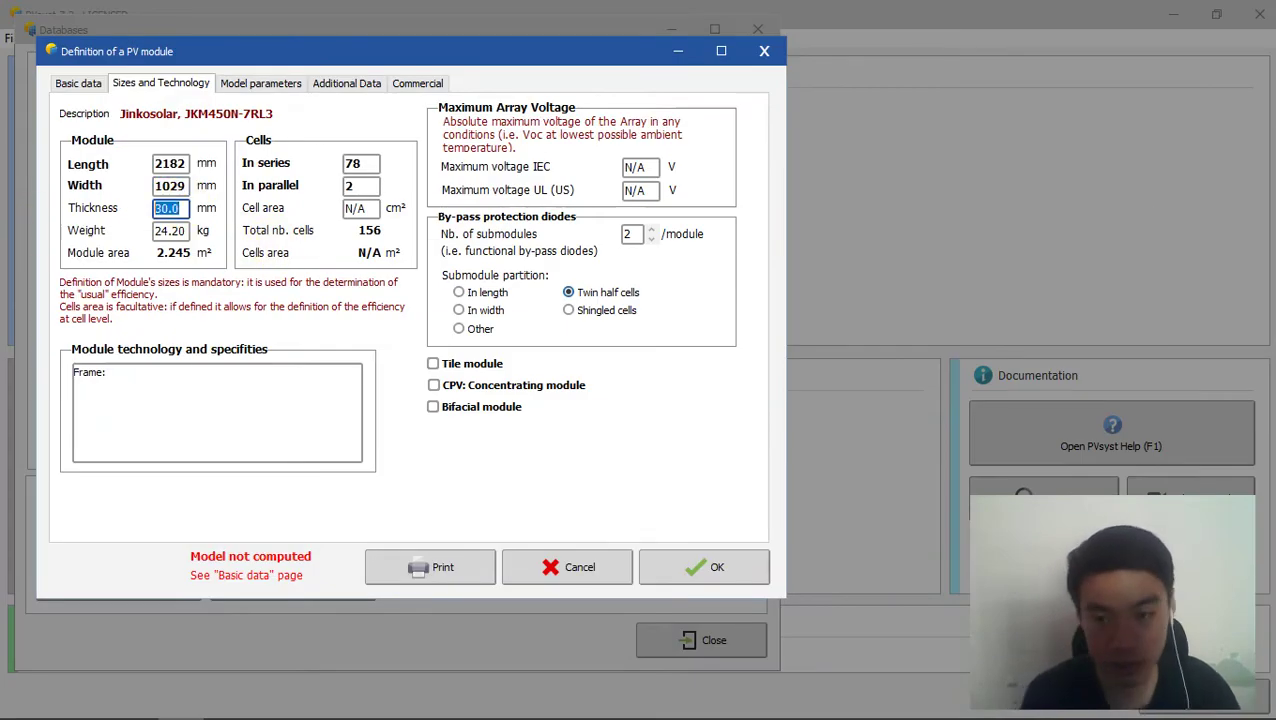
type("40")
Step: Look up the weight in the Chrome datasheet and set the module weight to 26.1 kg
double_click(170, 231)
key("alt+Tab")
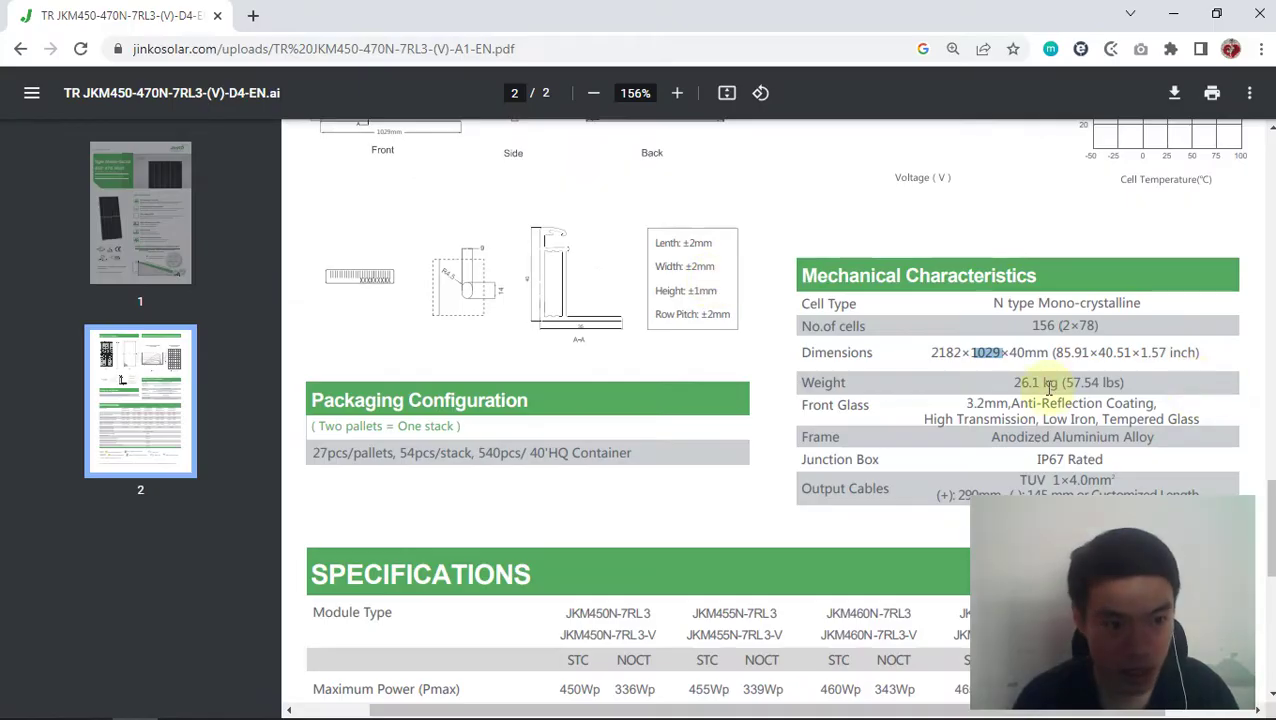
double_click(1028, 383)
key("alt+Tab")
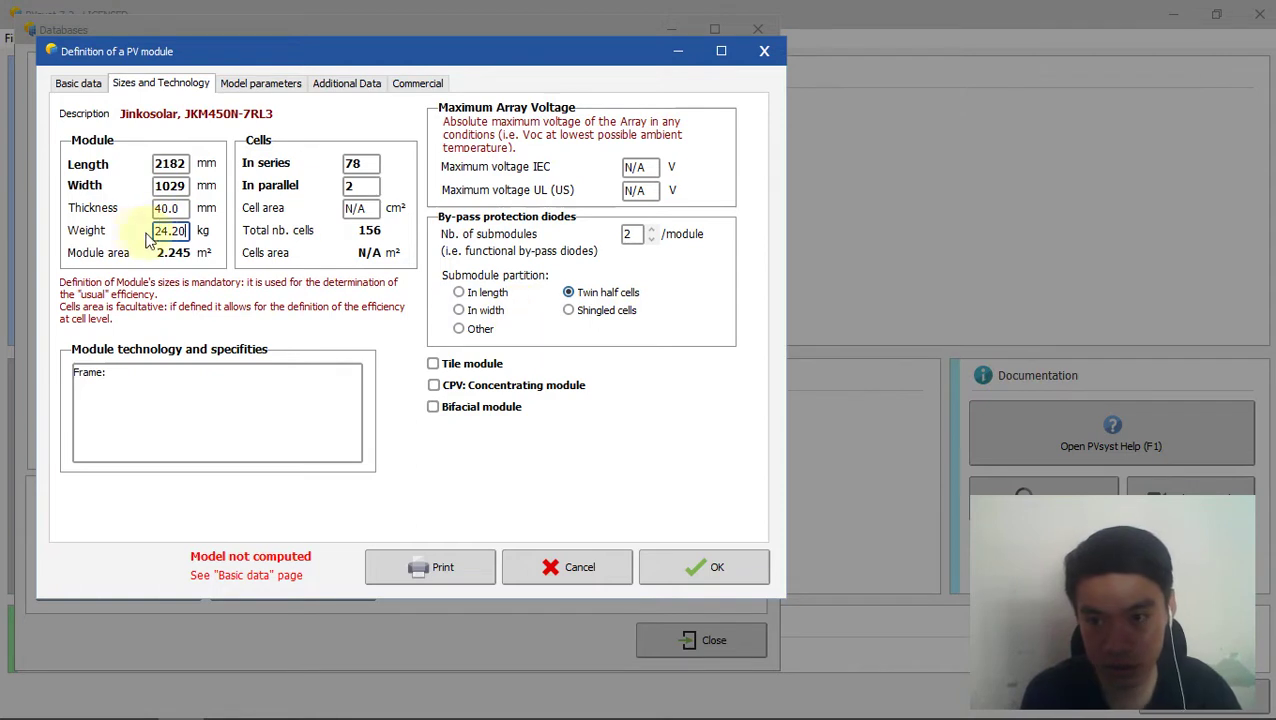
double_click(185, 230)
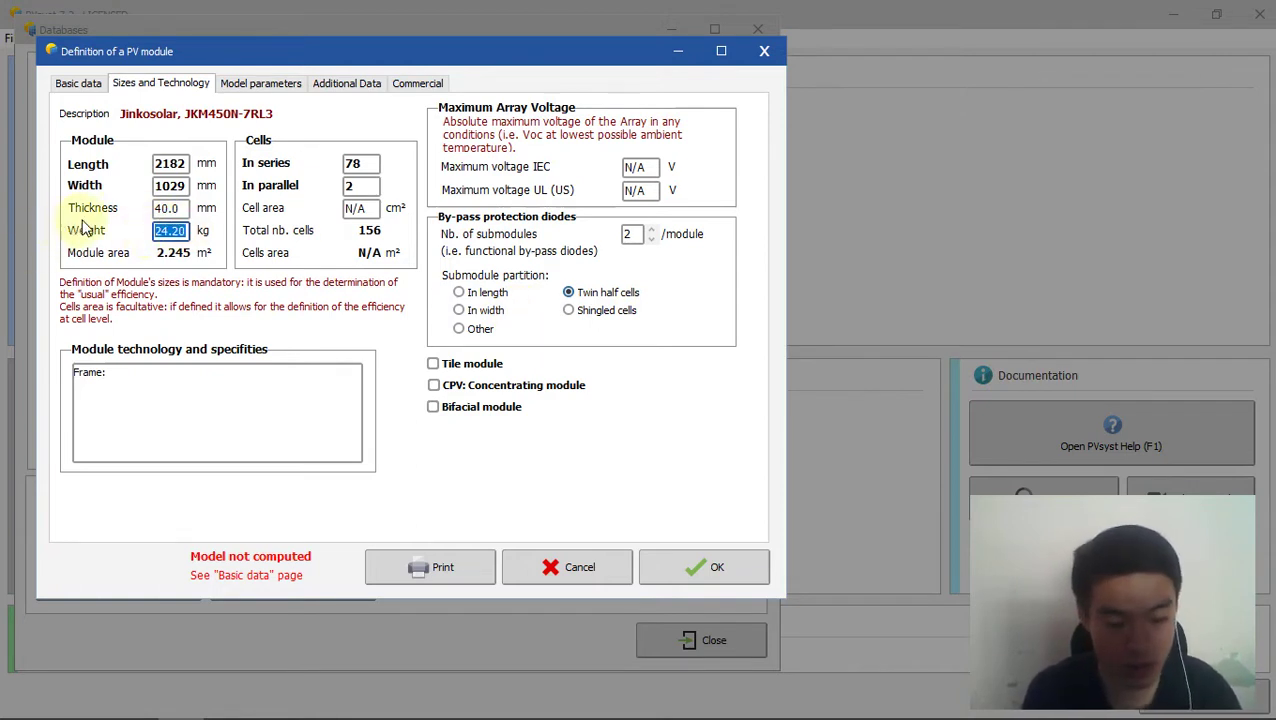
type("26.1")
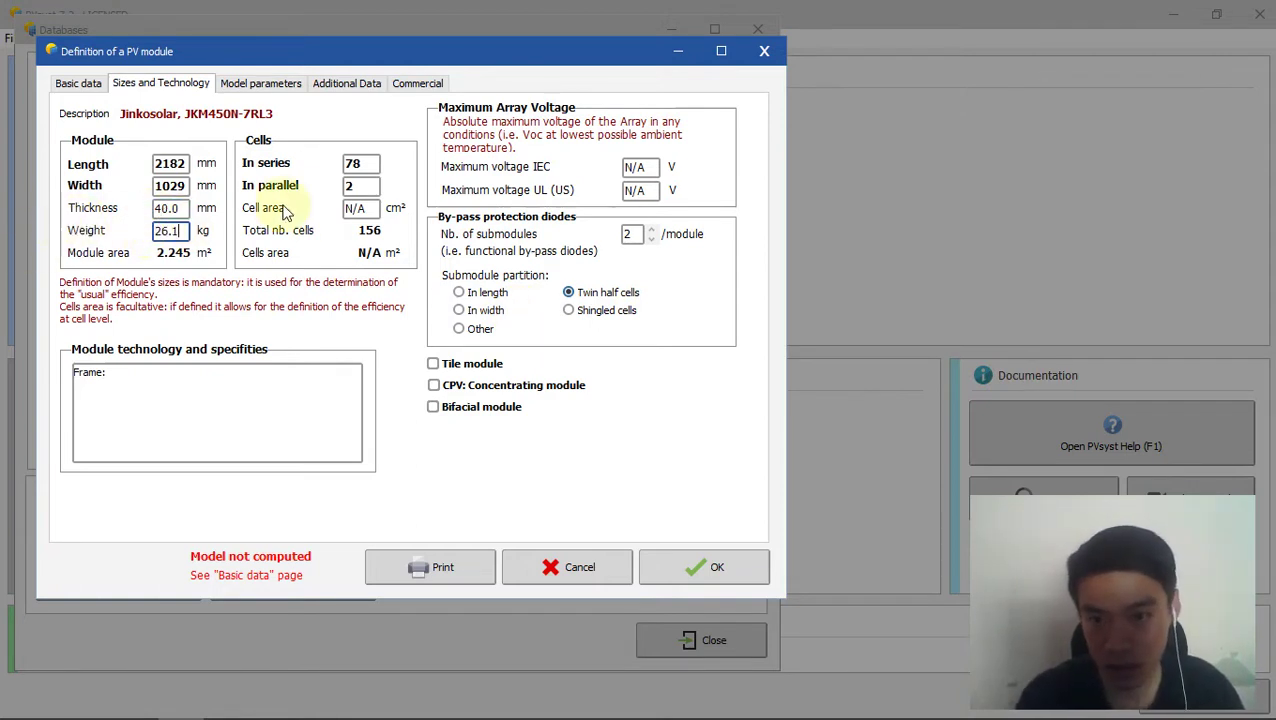
Step: Compare the cells in parallel and by-pass diode submodule settings with the module drawings and photo in the Chrome datasheet
left_click(352, 187)
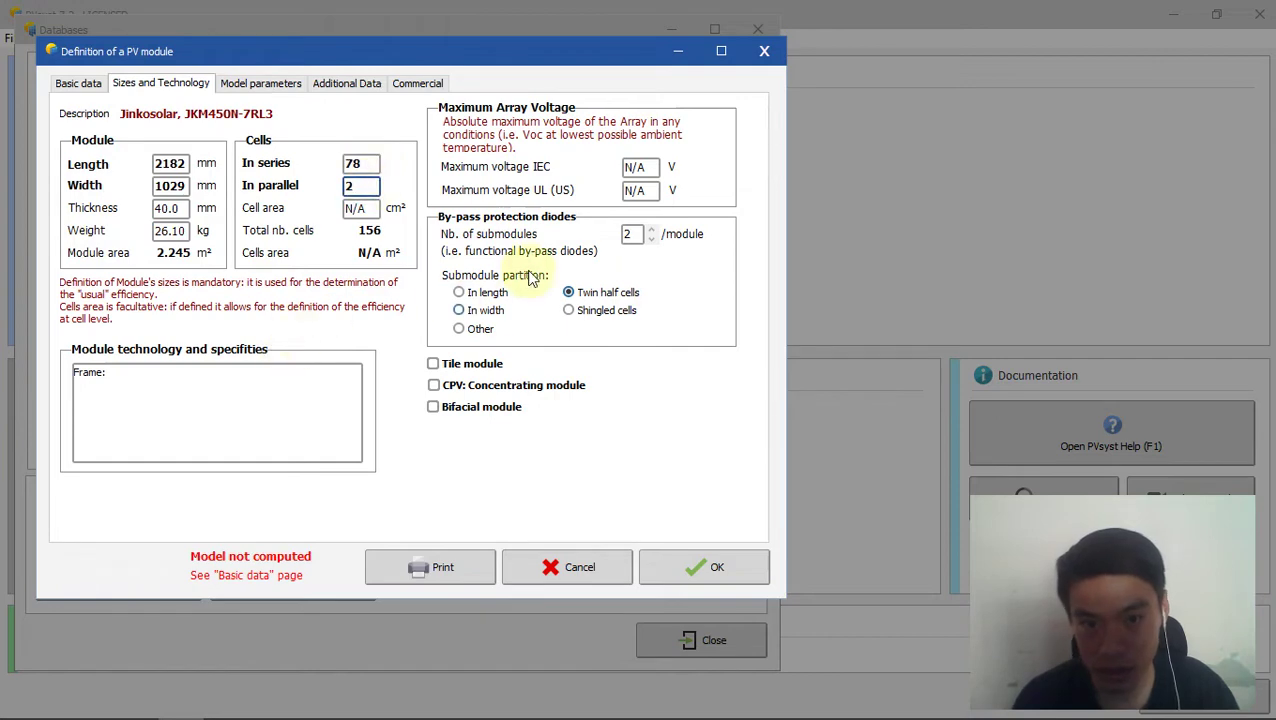
key("alt+Tab")
scroll(440, 420, "up", 7)
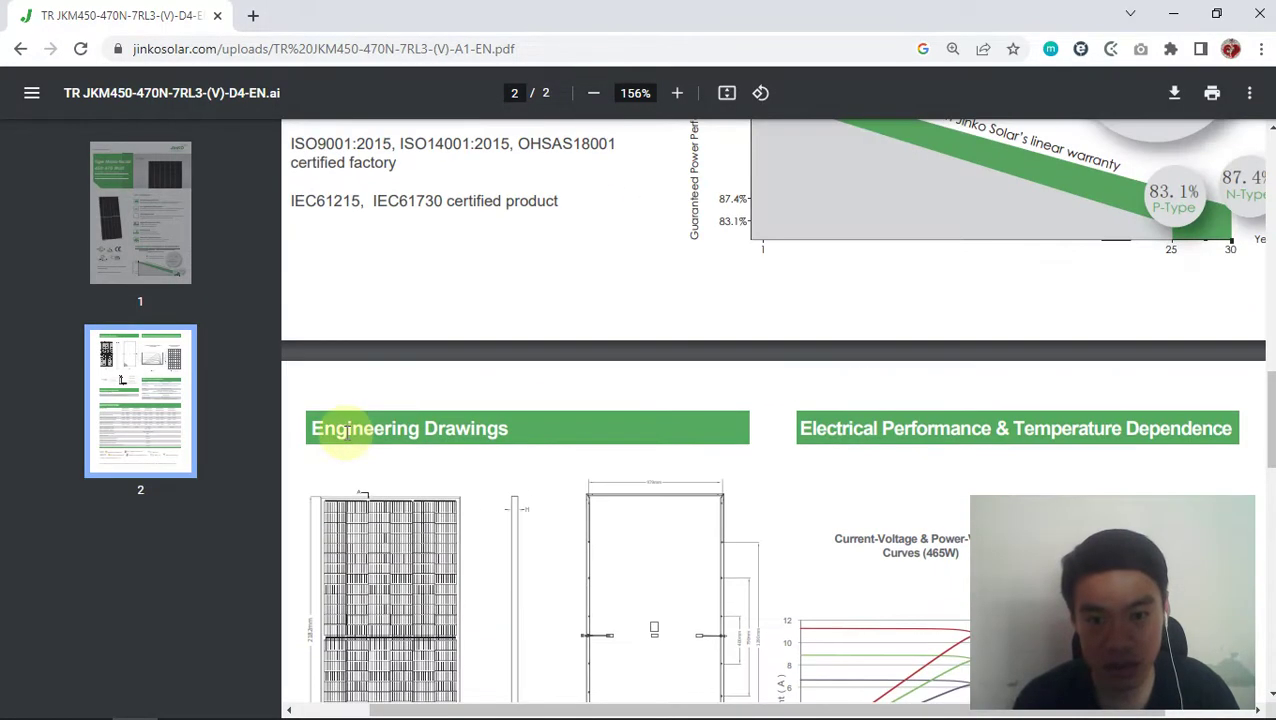
scroll(359, 441, "down", 3)
scroll(339, 476, "up", 10)
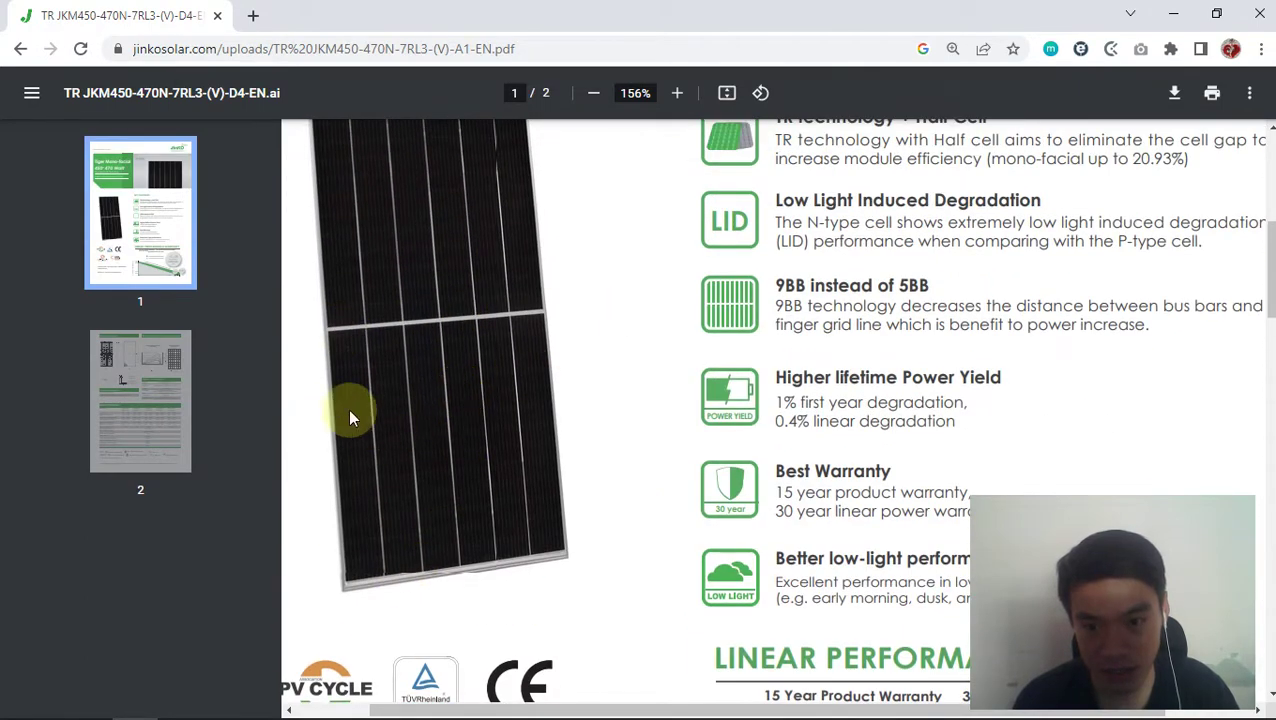
scroll(400, 450, "up", 2)
scroll(440, 340, "down", 1)
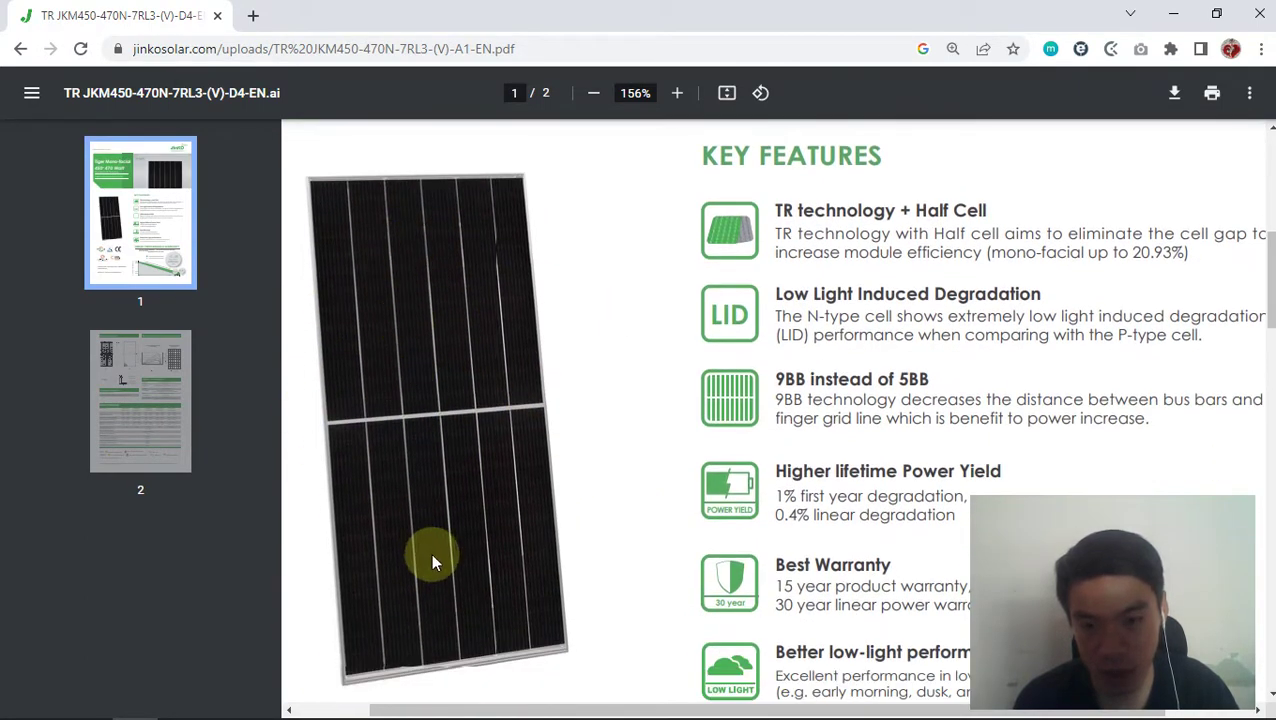
key("alt+Tab")
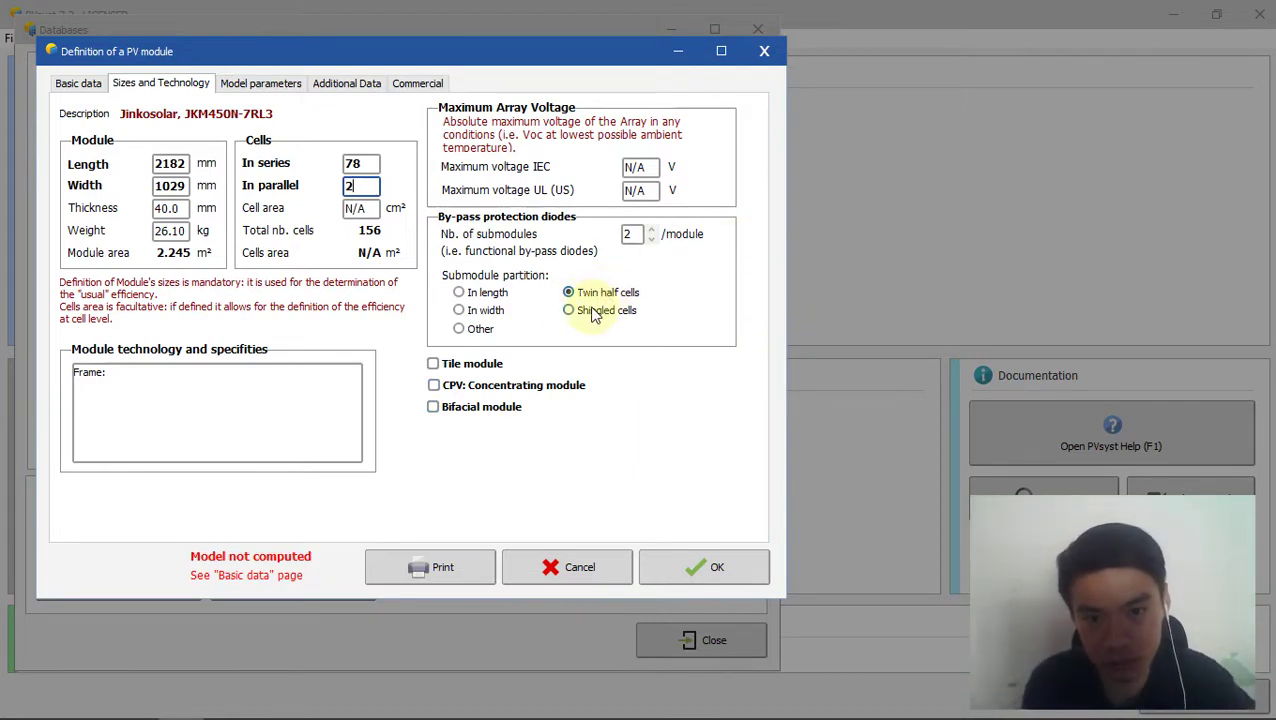
key("alt+Tab")
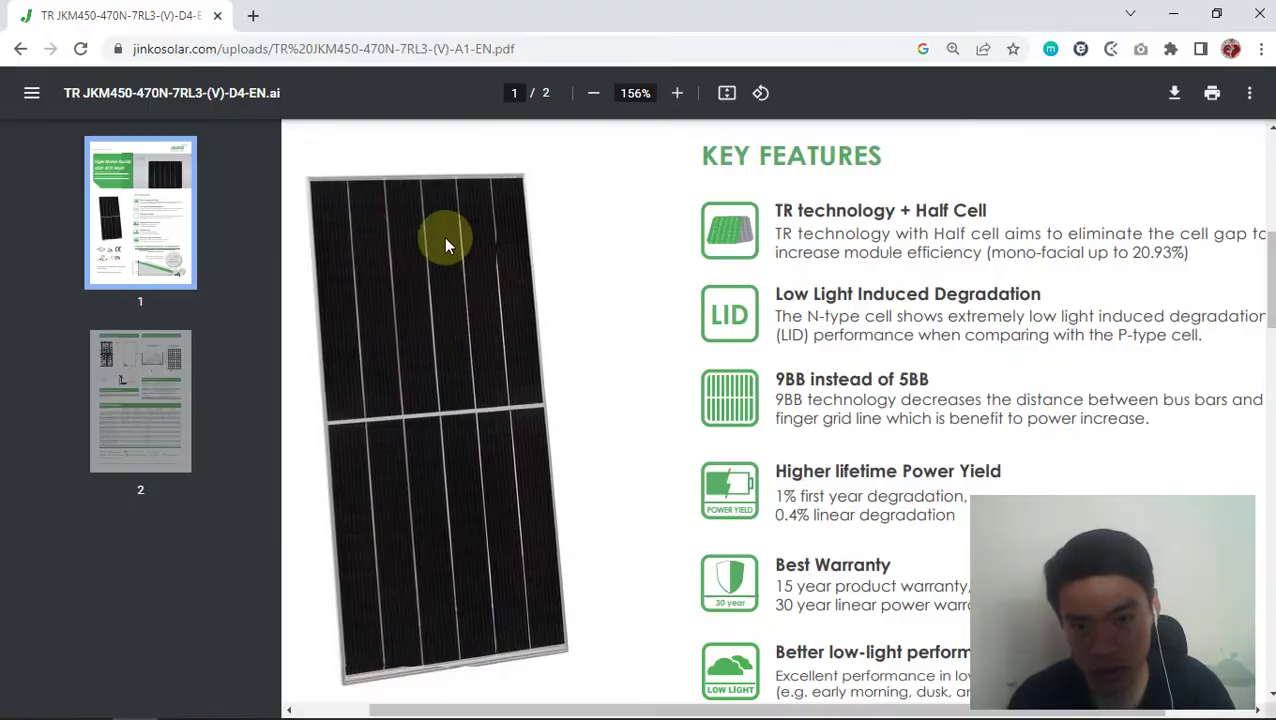
key("alt+Tab")
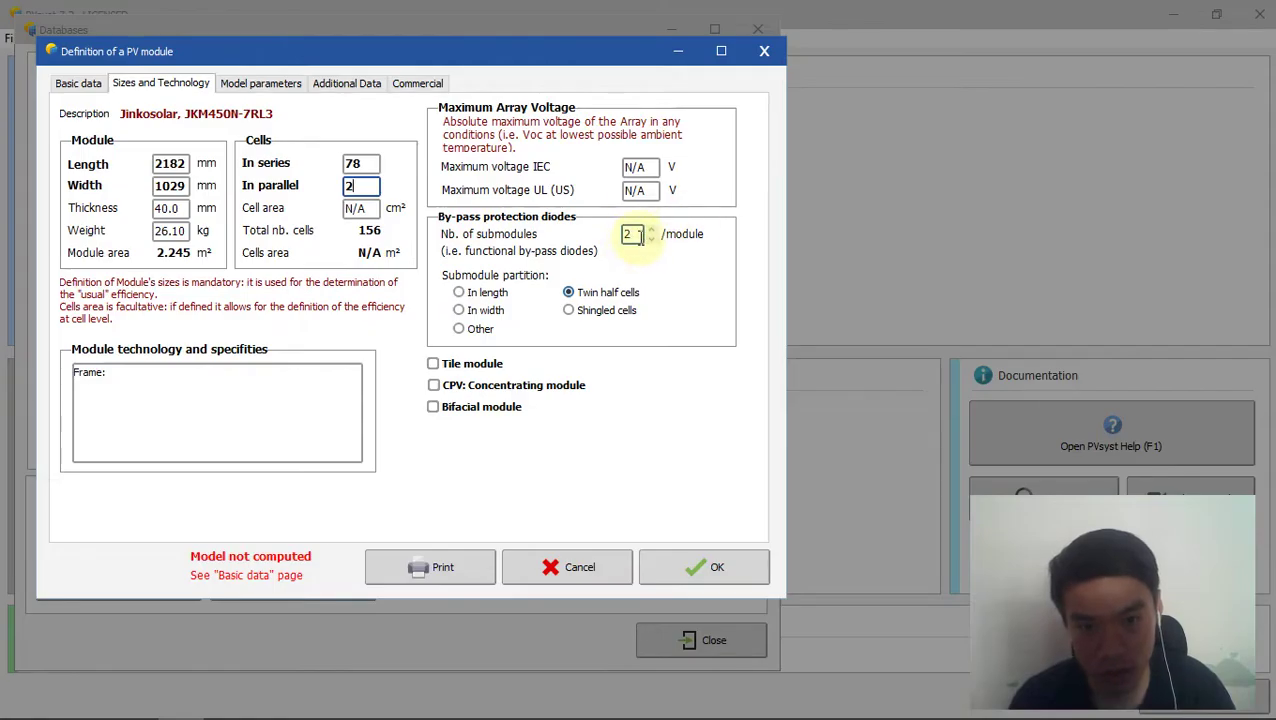
key("alt+Tab")
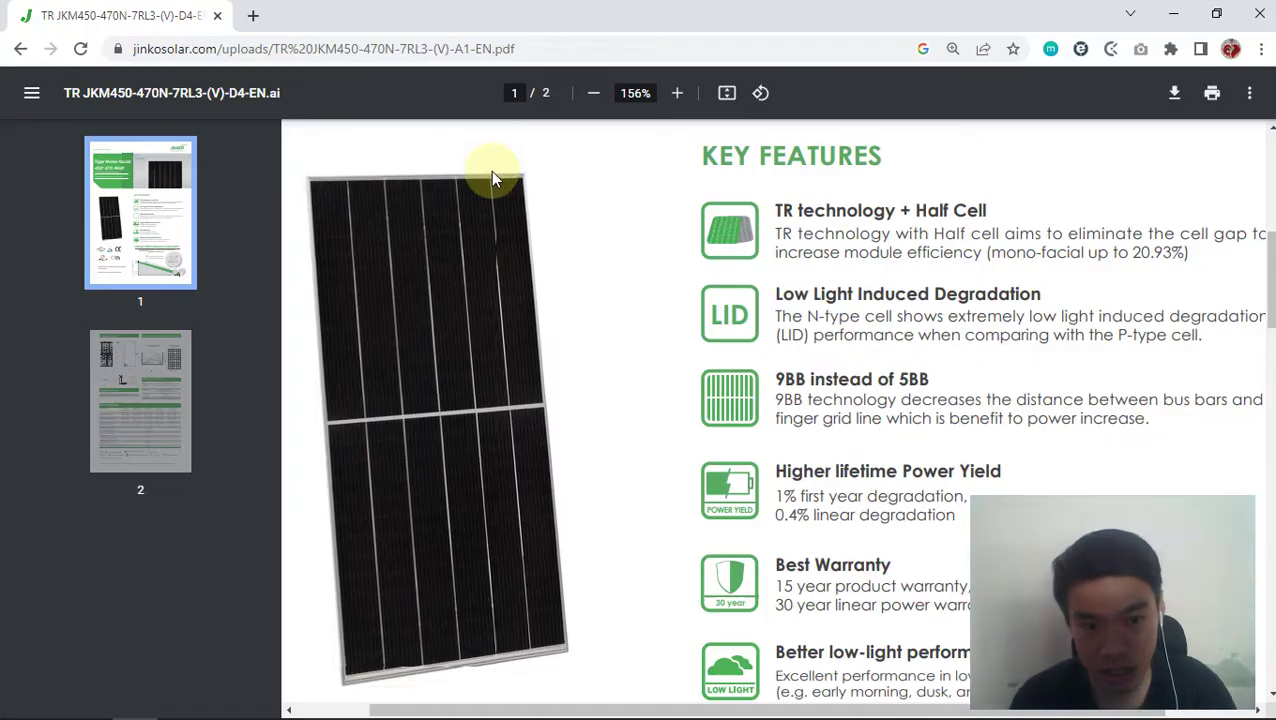
Step: Look up the maximum system voltage in the Chrome datasheet and set the maximum IEC array voltage to 1500 V
scroll(358, 377, "down", 15)
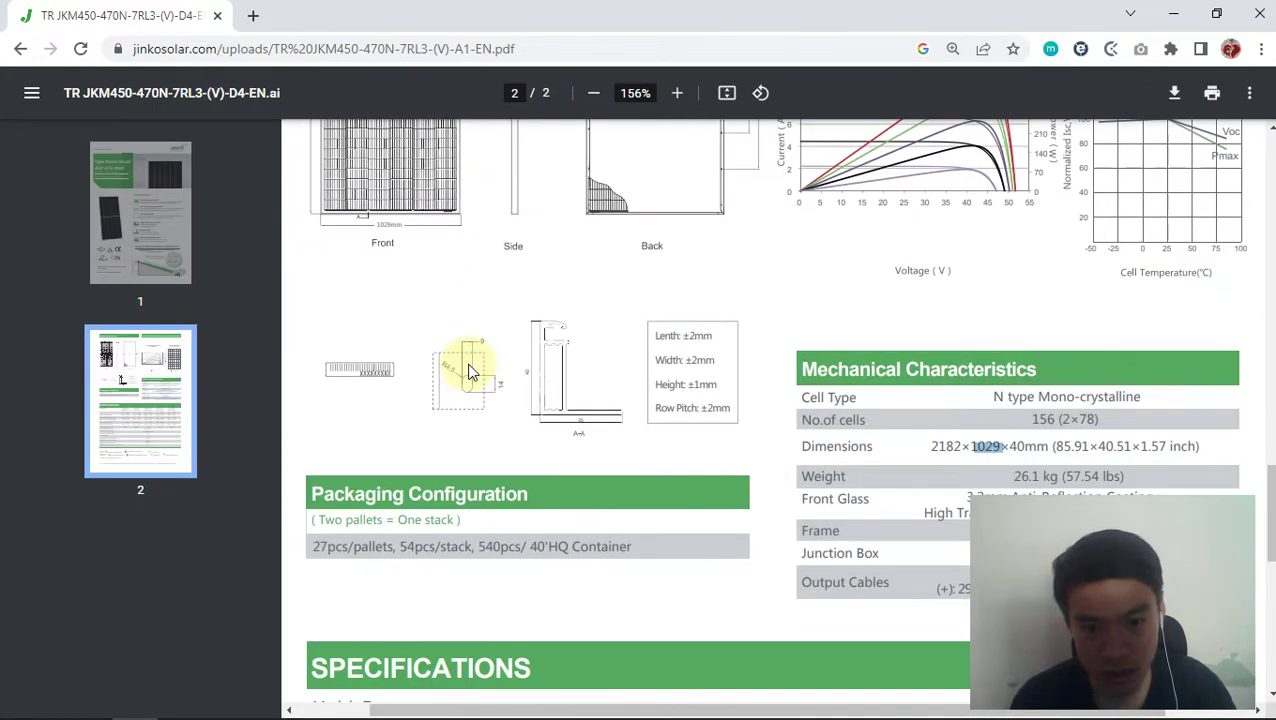
scroll(467, 363, "down", 3)
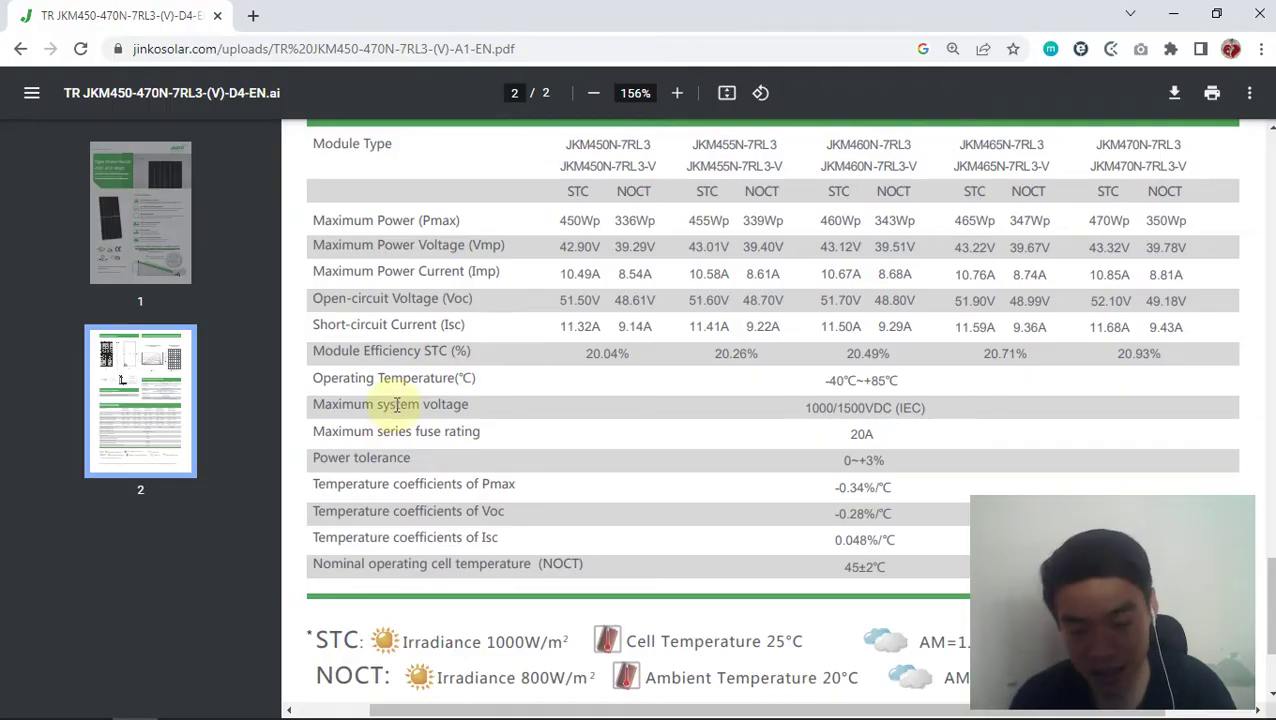
key("alt+Tab")
left_click(638, 167)
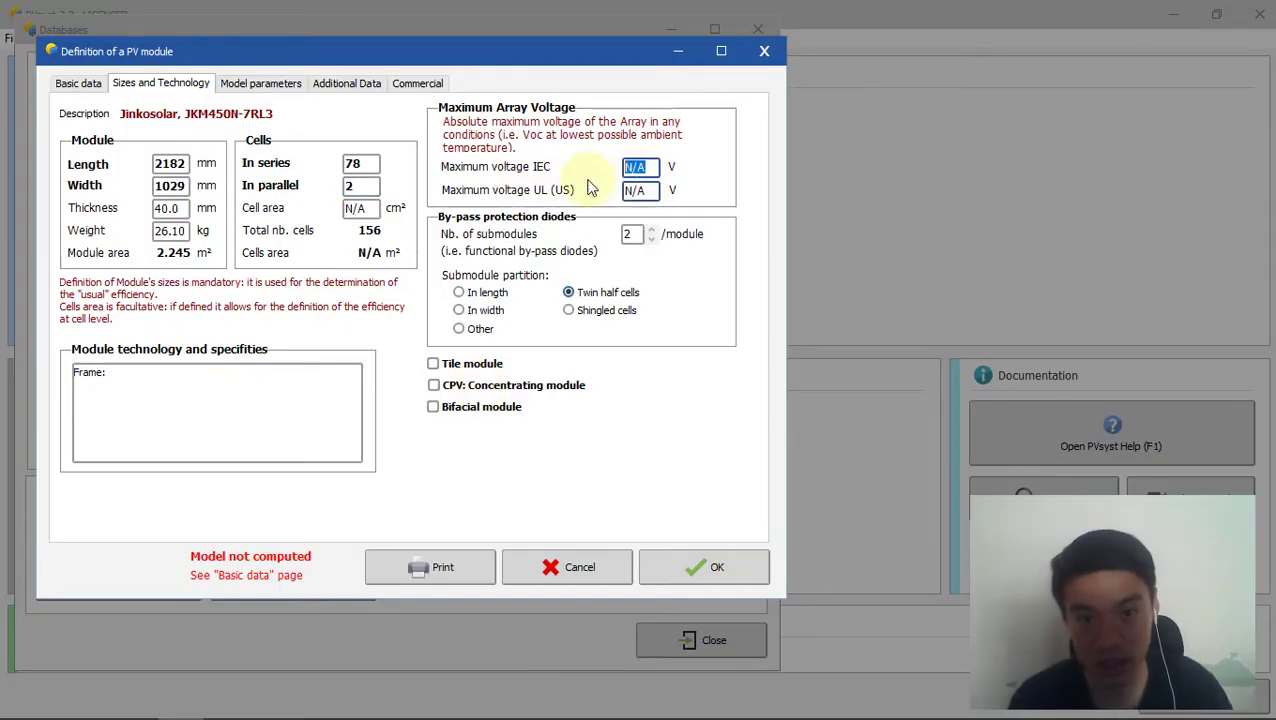
key("alt+Tab")
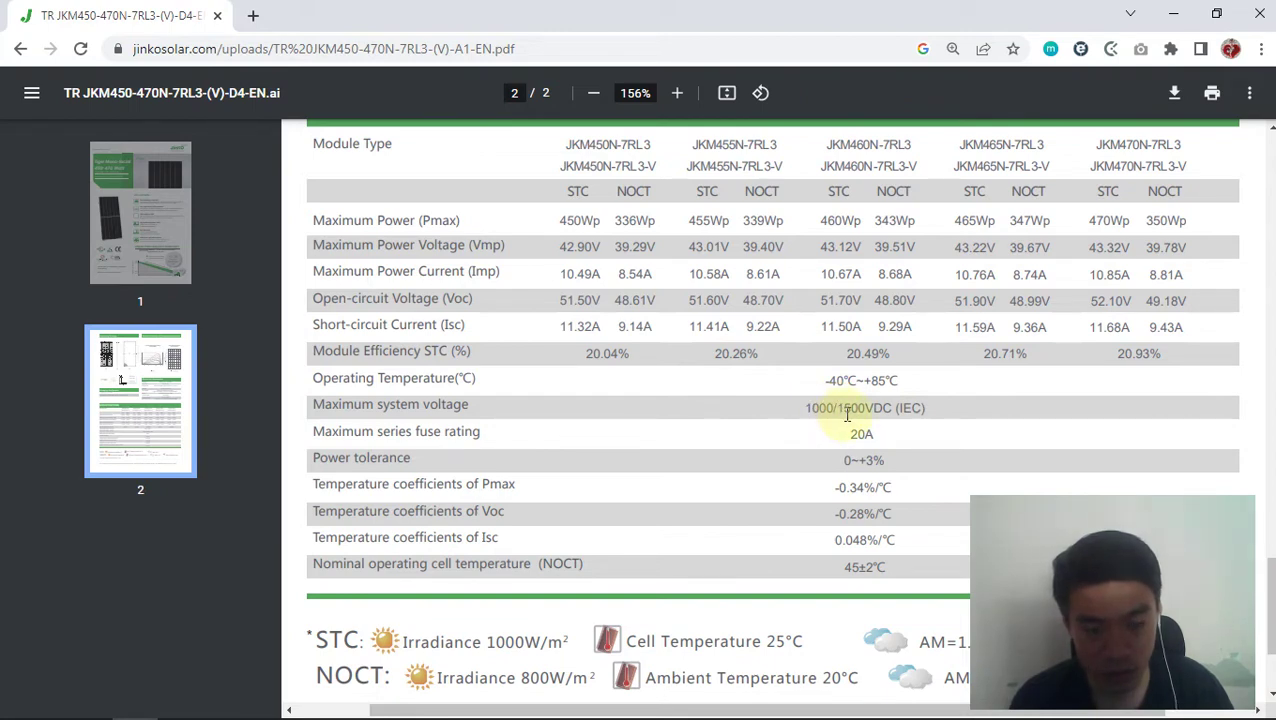
key("alt+Tab")
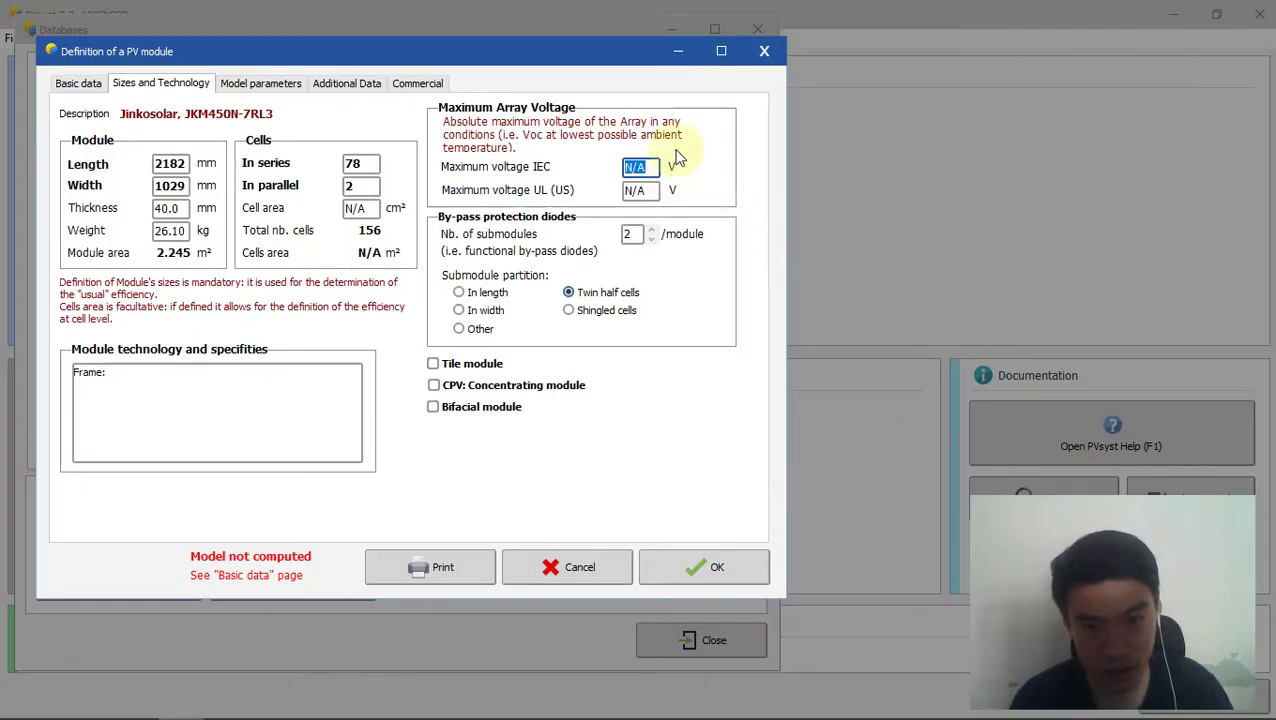
type("1500")
key("Tab")
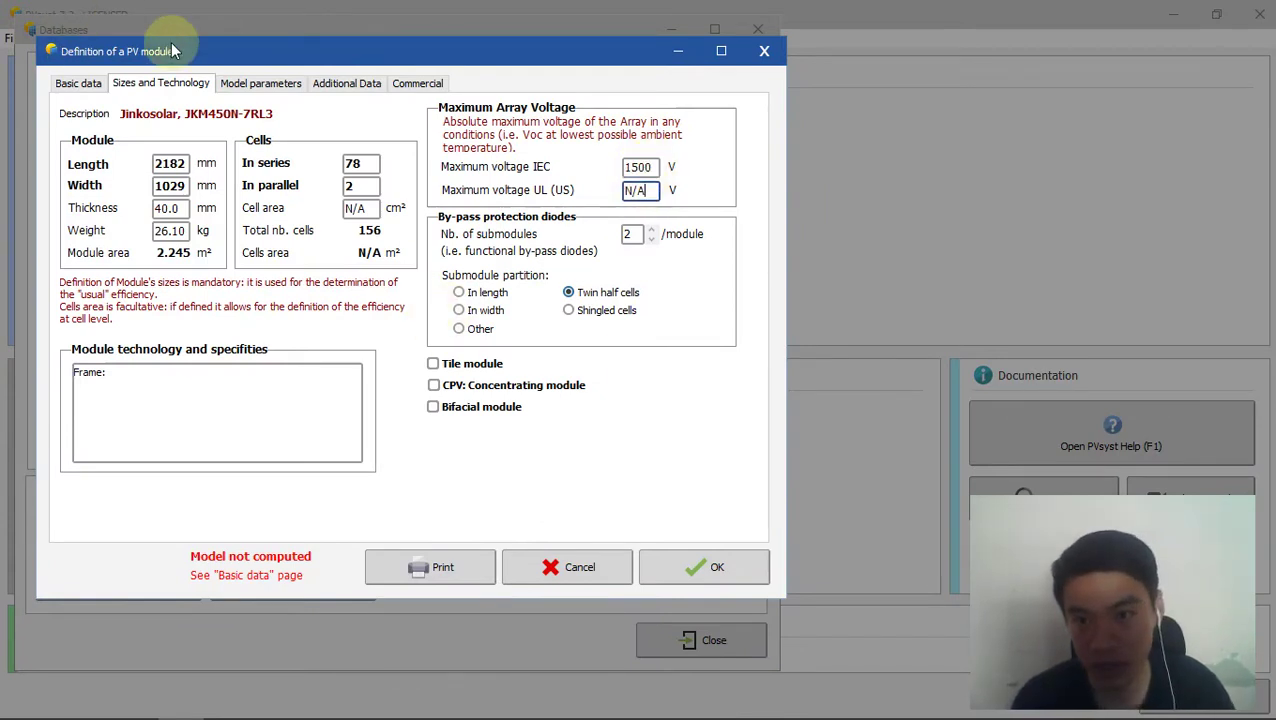
Step: Review the module's model parameters, additional data, commercial details, sizes and basic data for what the model computation still requires
left_click(259, 83)
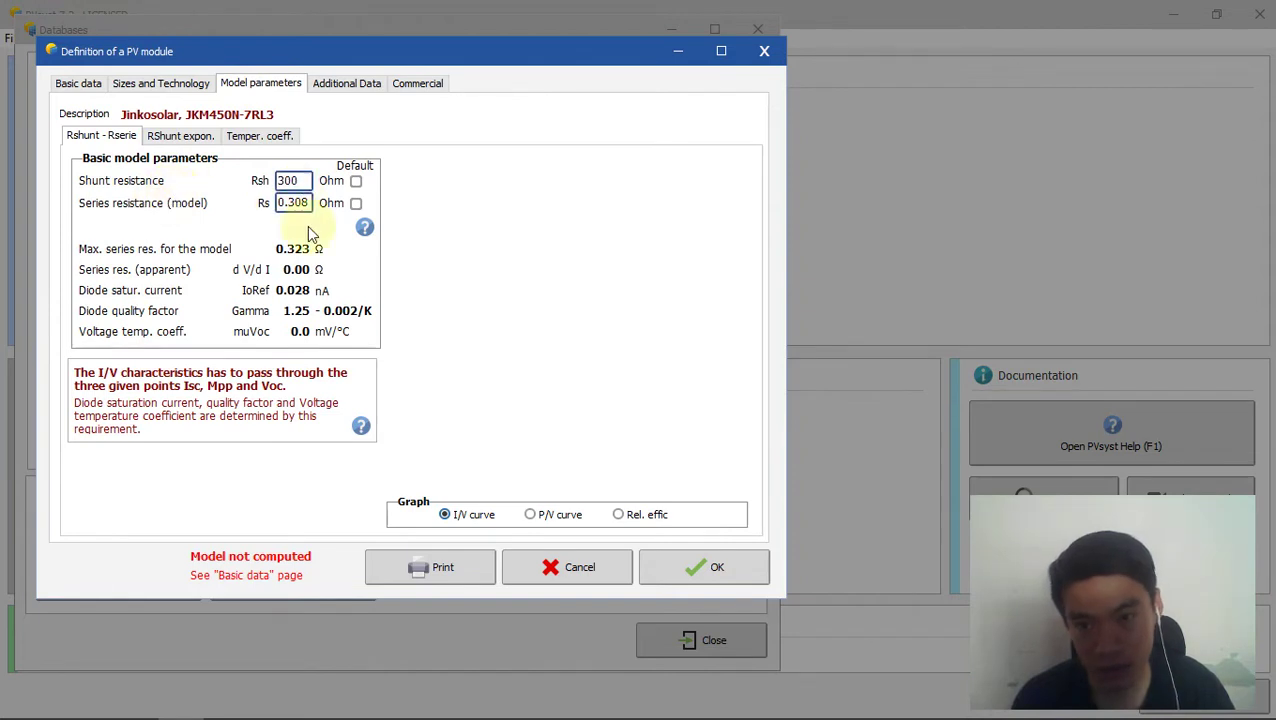
left_click(344, 86)
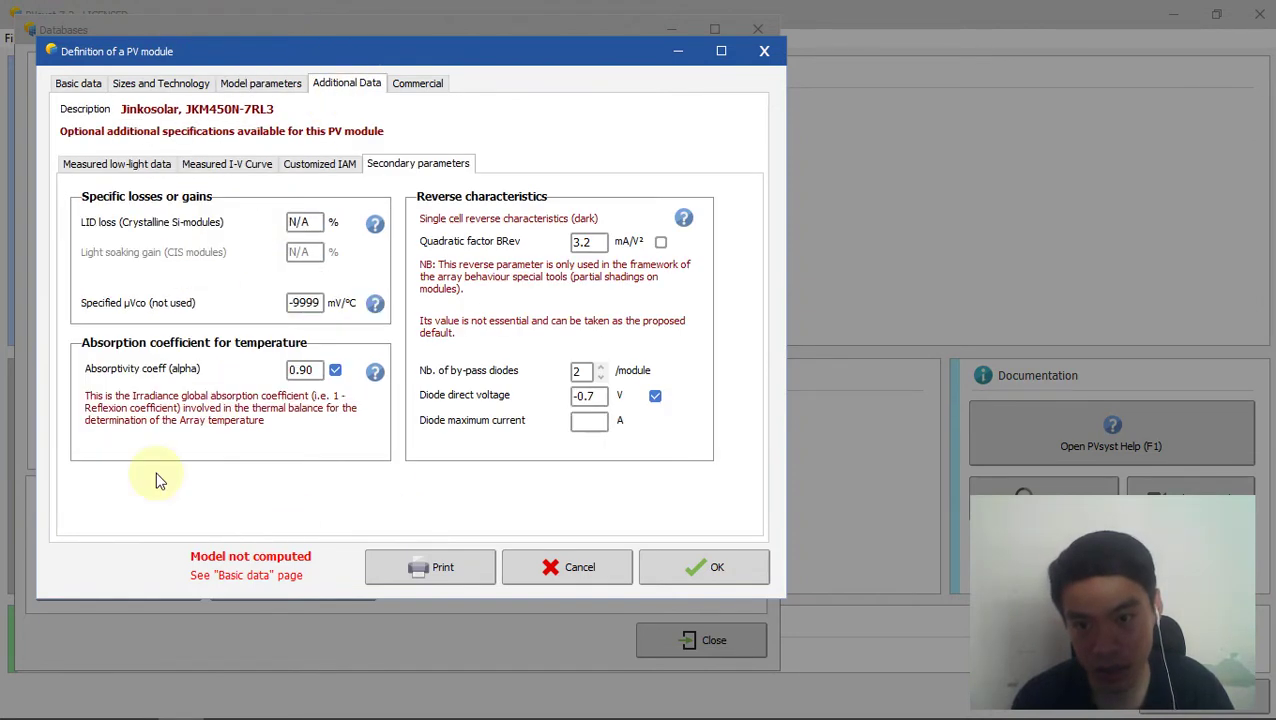
left_click(420, 86)
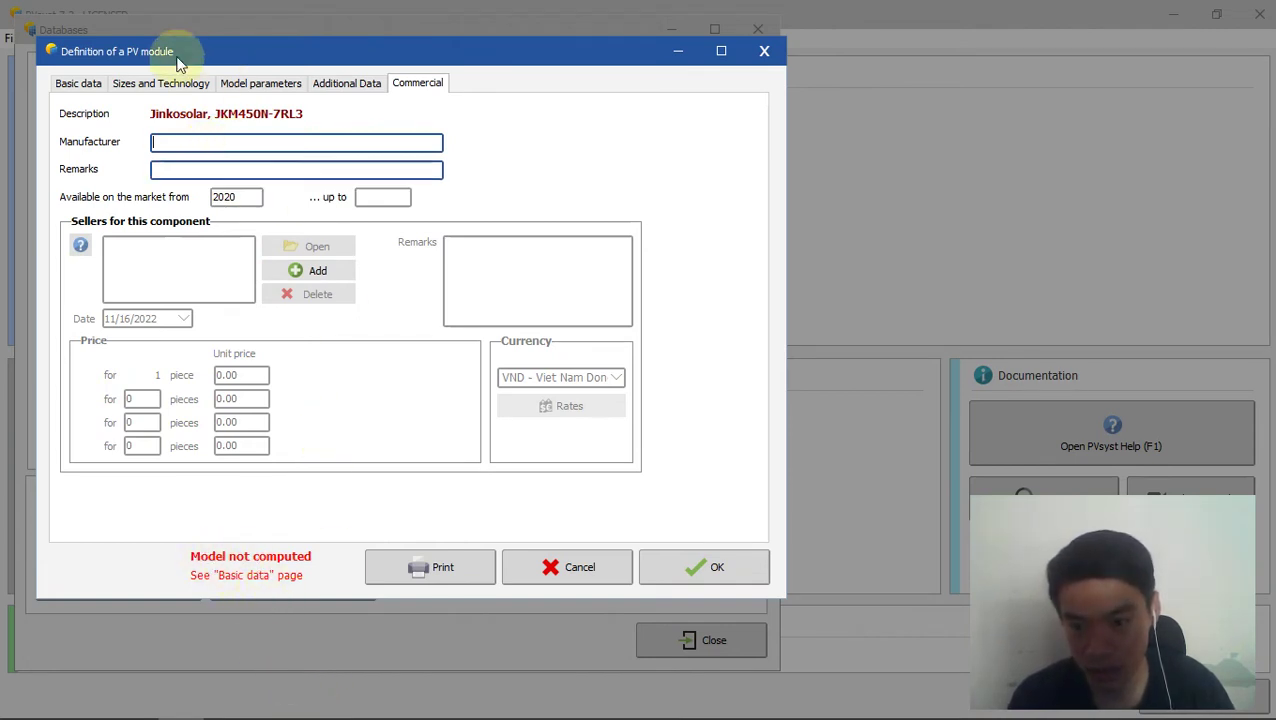
left_click(255, 86)
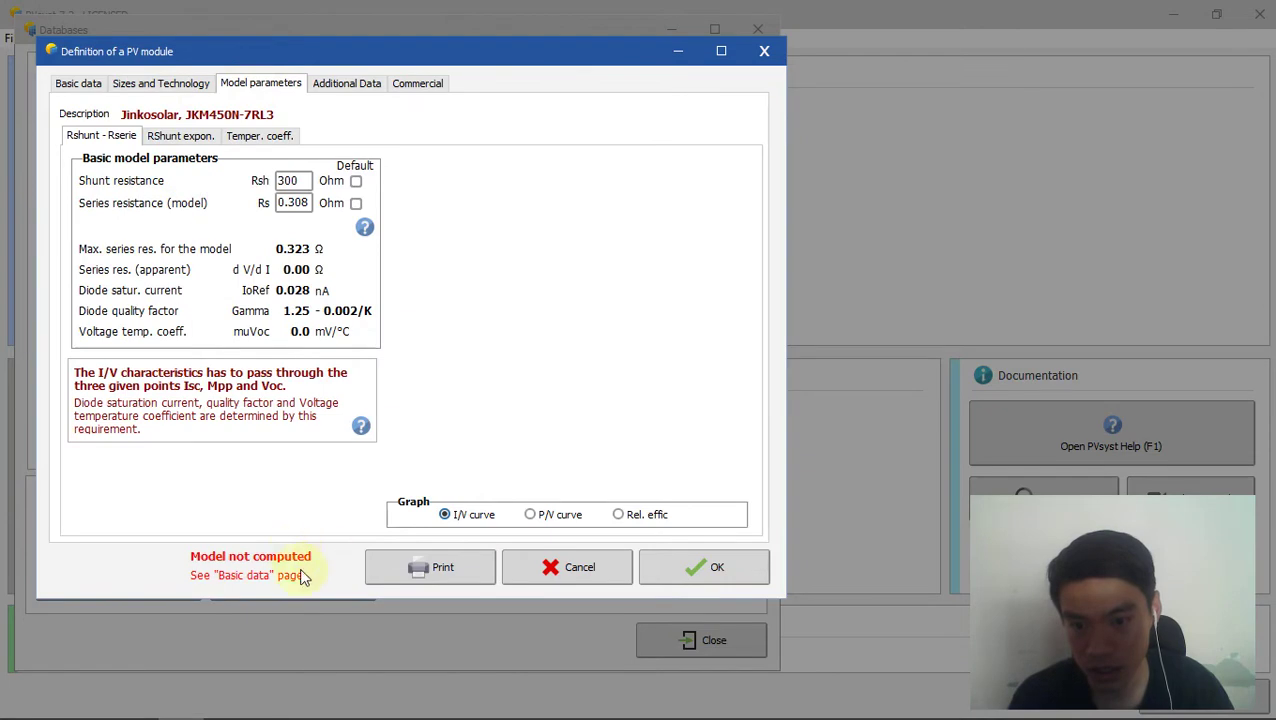
left_click(340, 84)
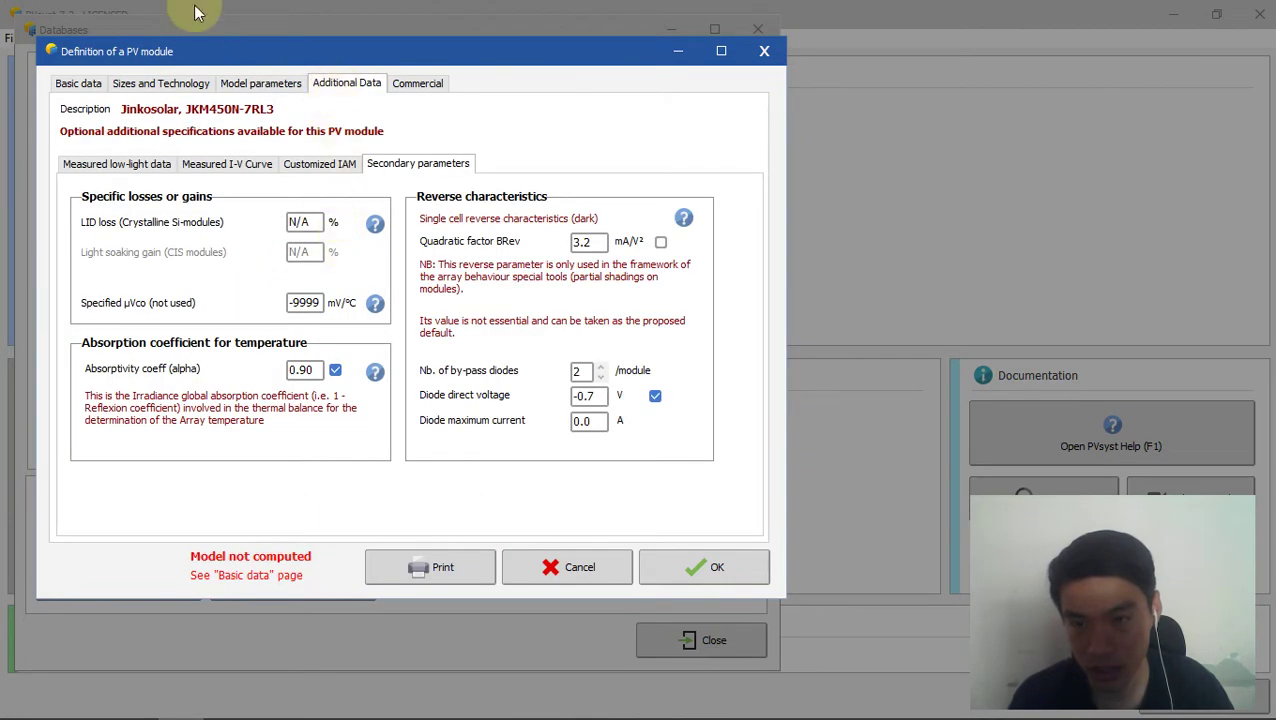
left_click(160, 83)
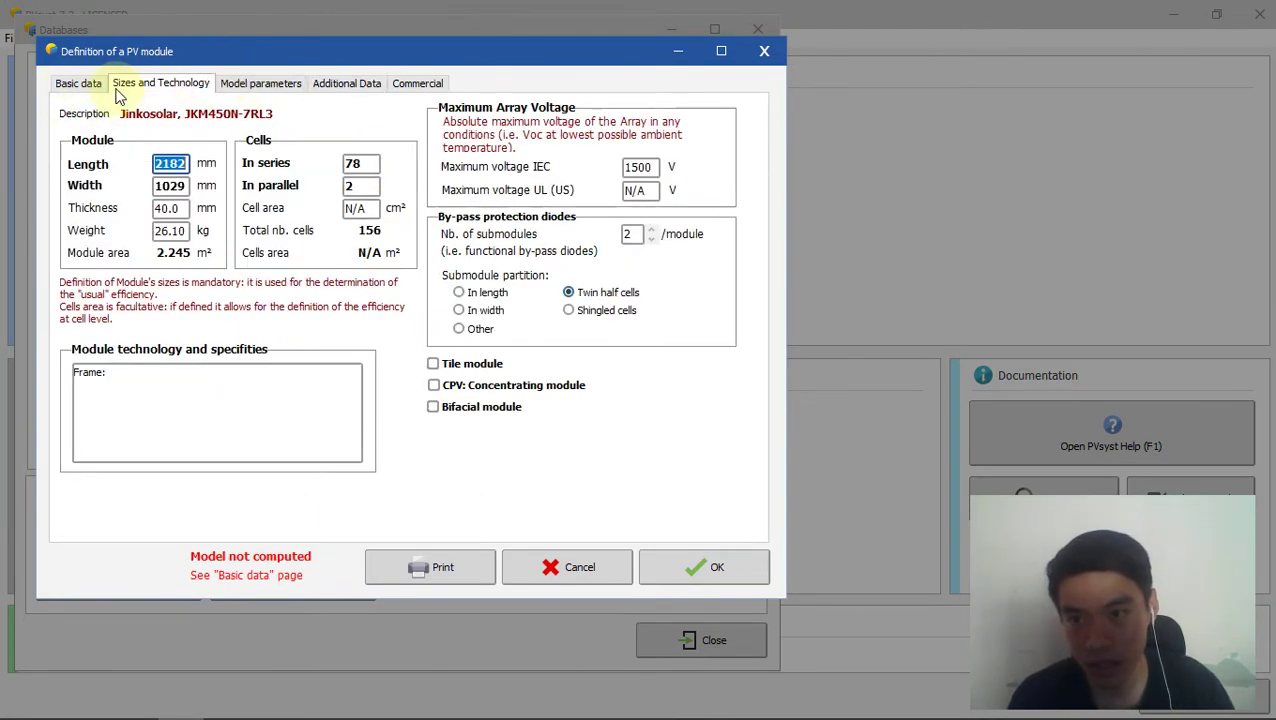
left_click(80, 85)
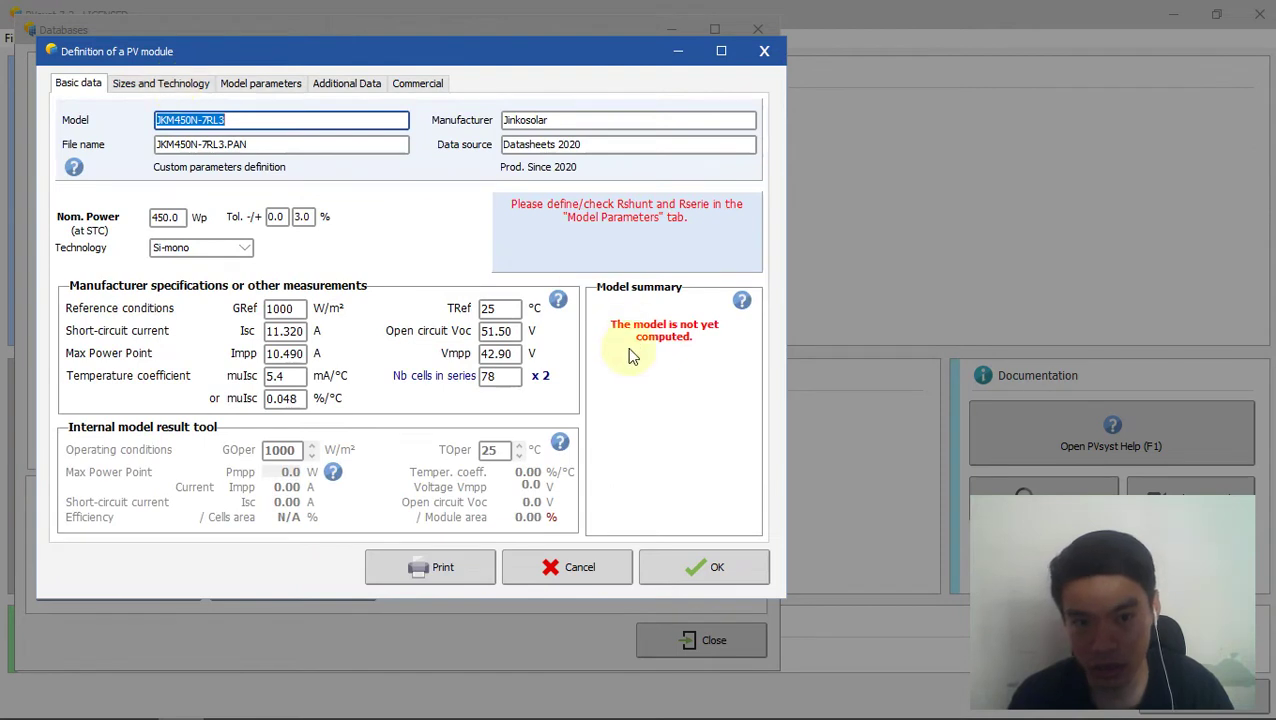
left_click(260, 83)
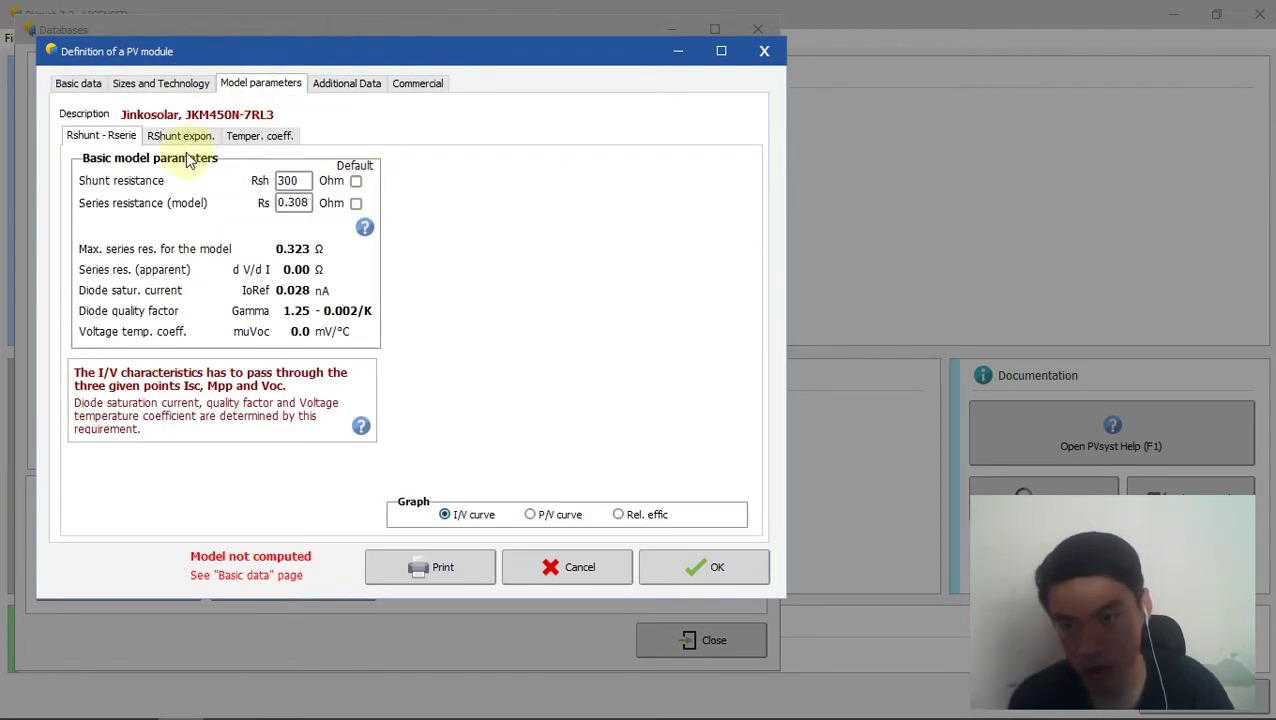
Step: Apply the default shunt and series resistances to the module model, accepting the suggested shunt resistance increase to 300 Ω
left_click(356, 181)
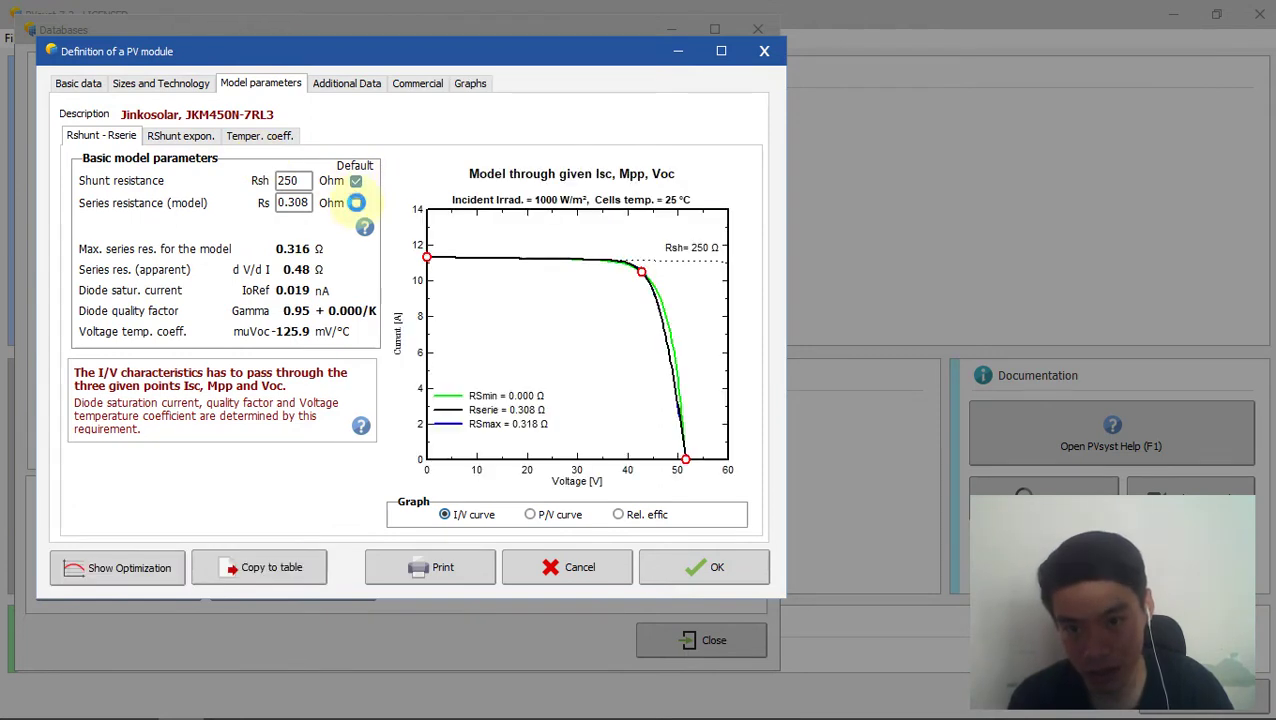
left_click(356, 202)
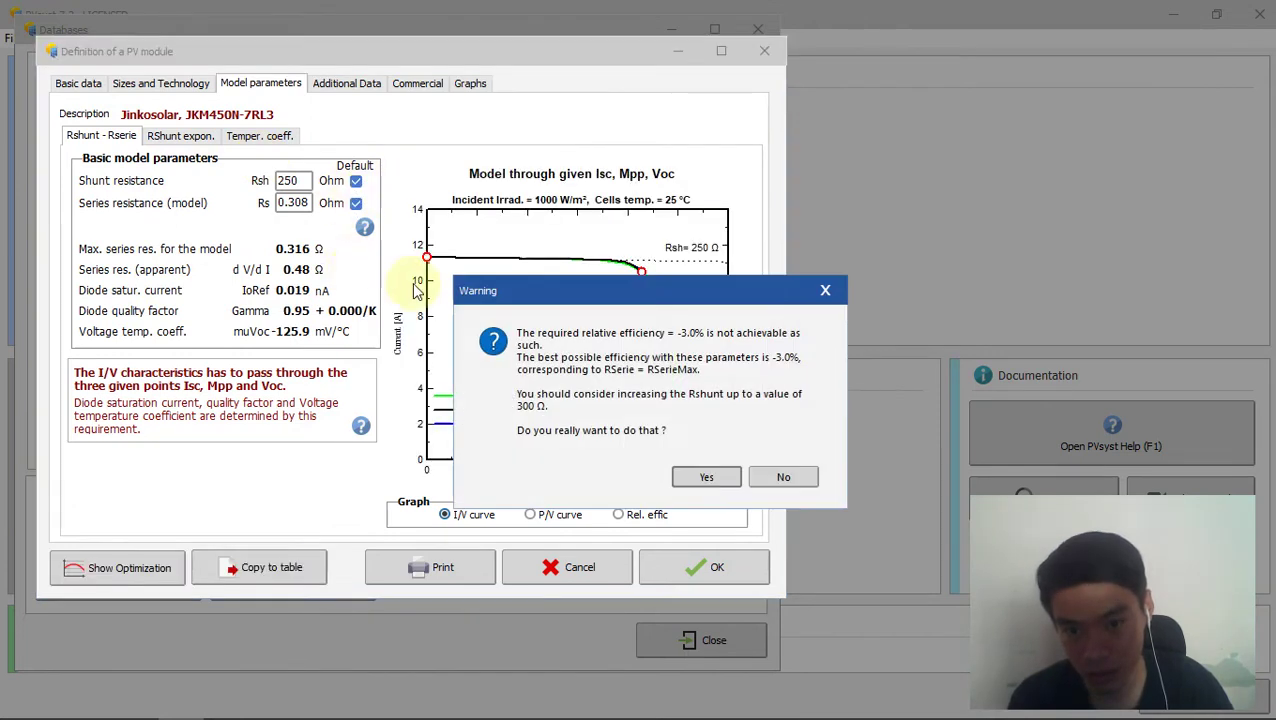
left_click(706, 478)
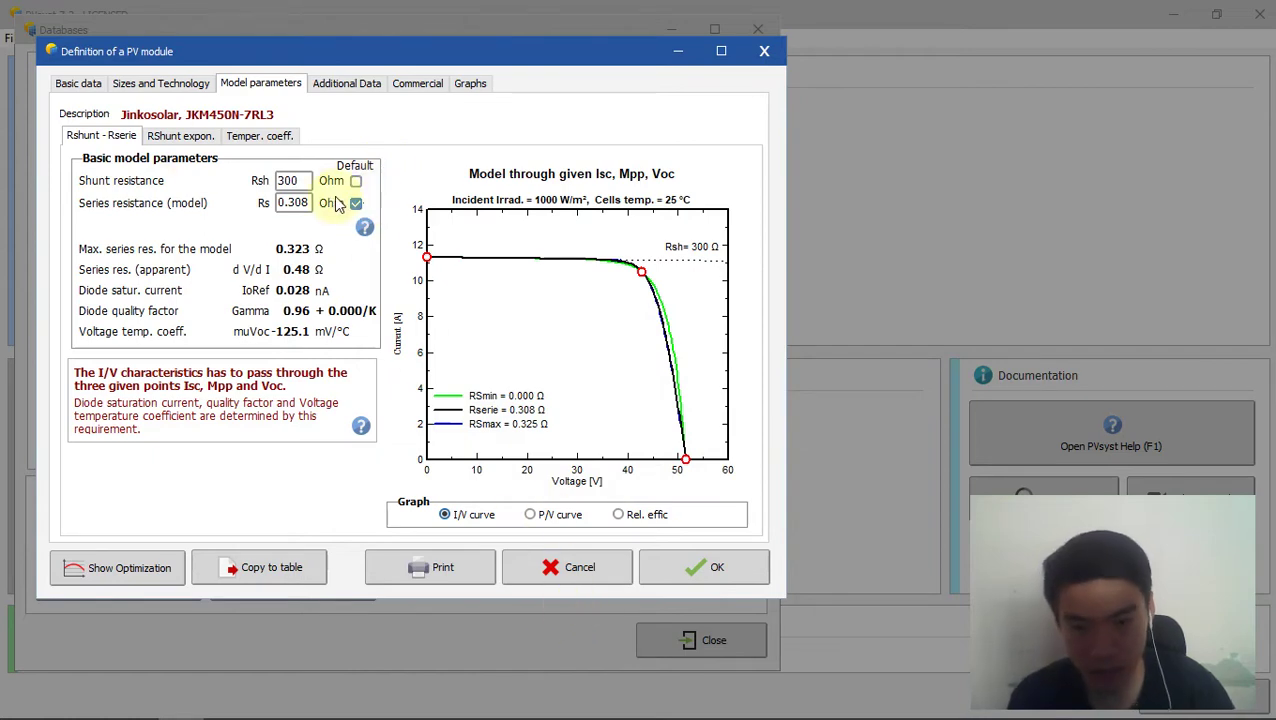
Step: Check the shunt exponential, temperature coefficient, sizes and basic data, and save the module to the database as JKM450N-7RL3
left_click(176, 137)
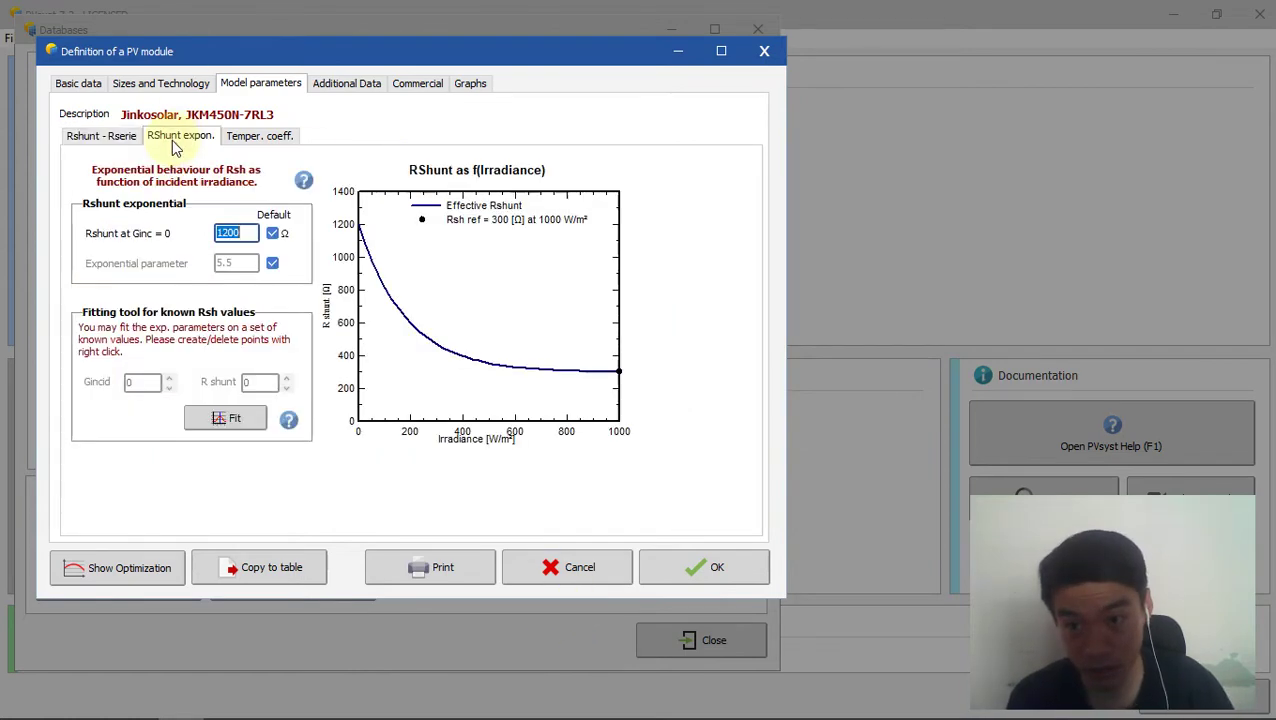
left_click(255, 136)
left_click(160, 83)
left_click(79, 83)
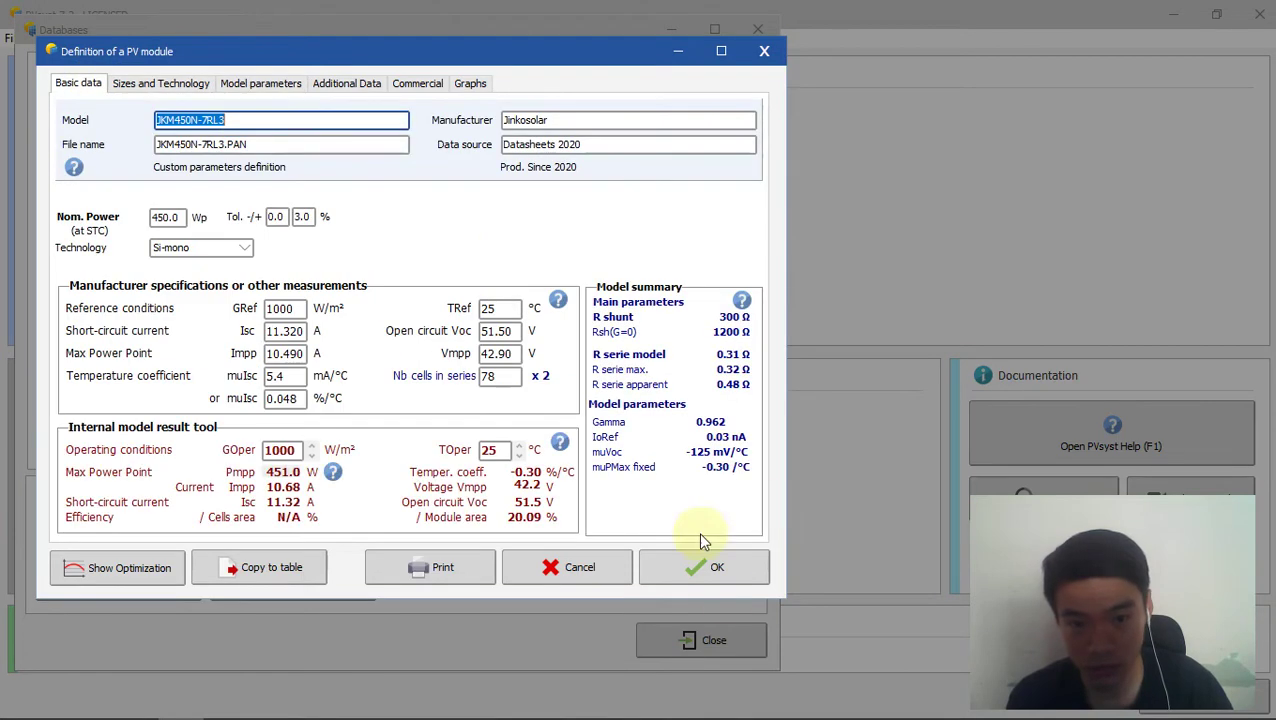
left_click(712, 556)
left_click(731, 542)
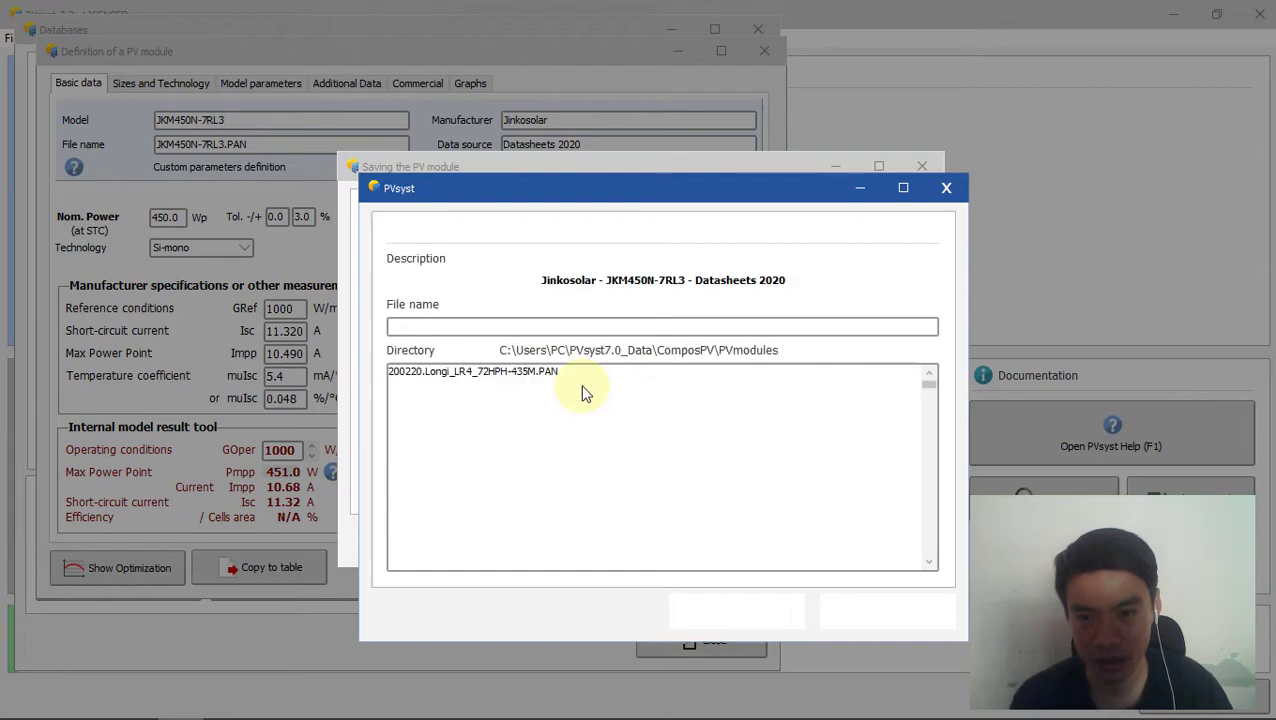
left_click(900, 607)
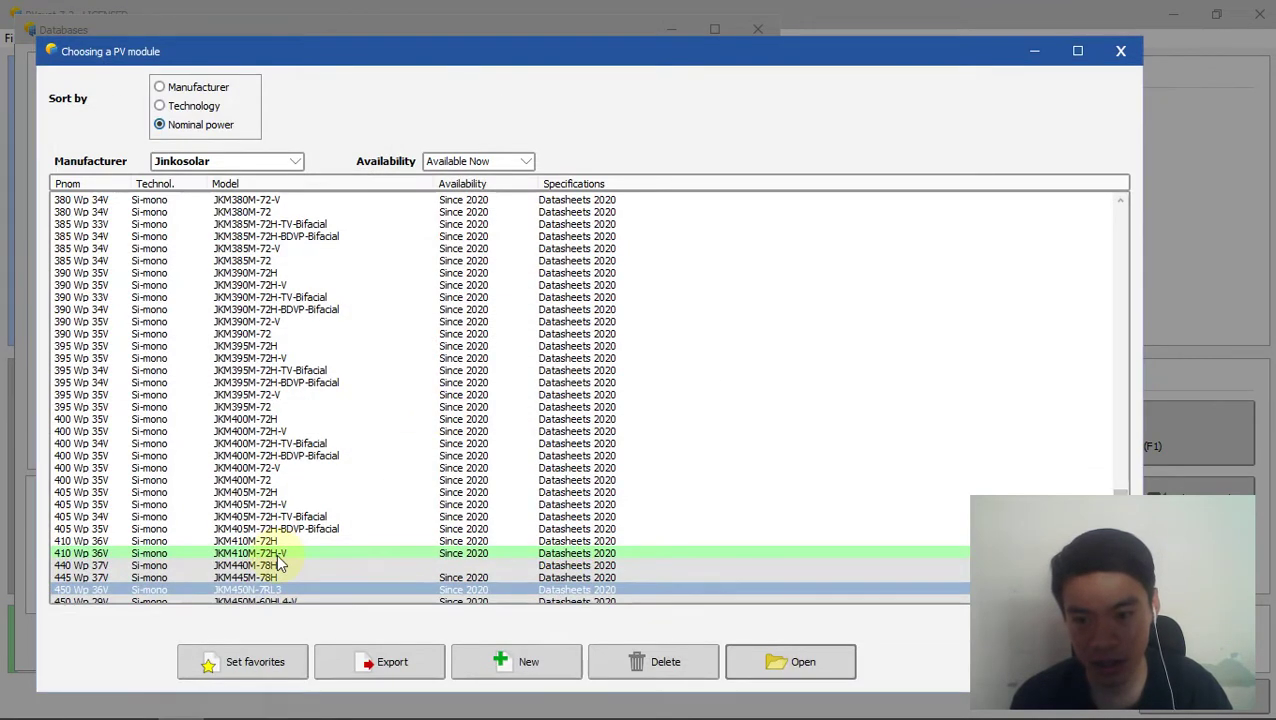
Step: Locate the saved JKM450N-7RL3 among the 450 Wp Jinkosolar modules and compare it with the neighbouring entries
scroll(276, 561, "down", 1)
scroll(300, 550, "down", 2)
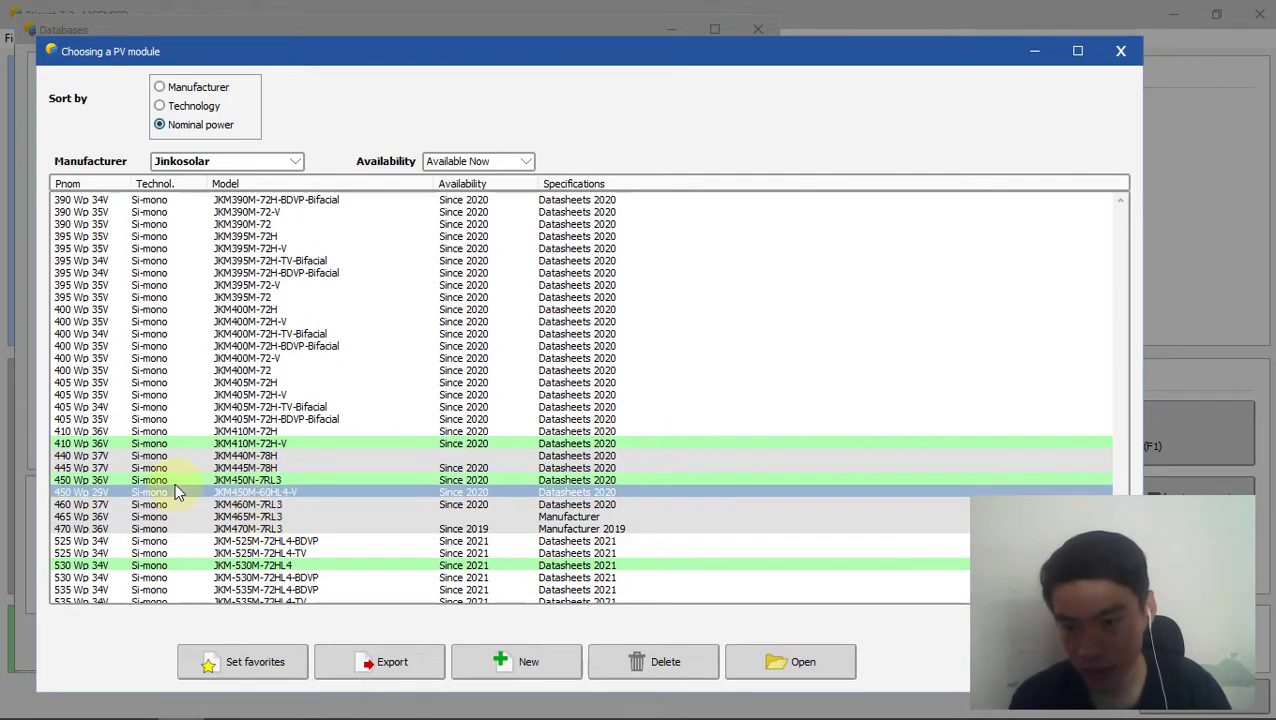
left_click(248, 492)
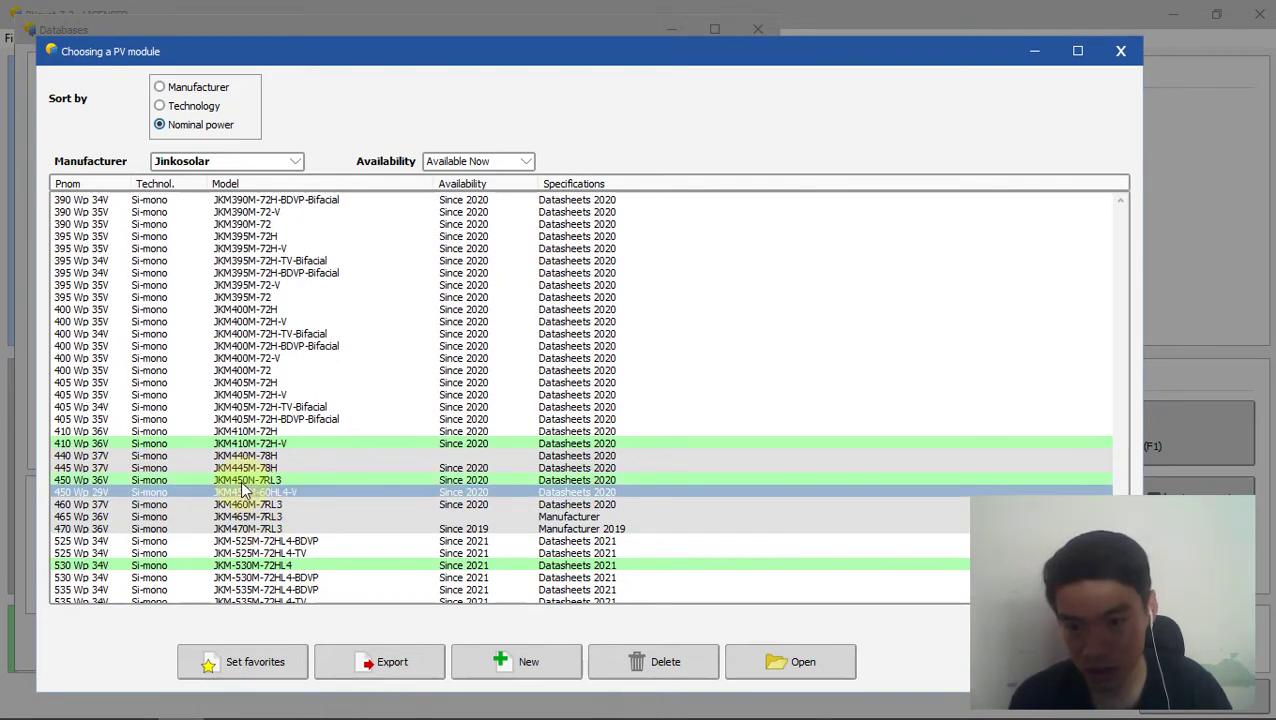
left_click(242, 482)
left_click(240, 504)
left_click(250, 482)
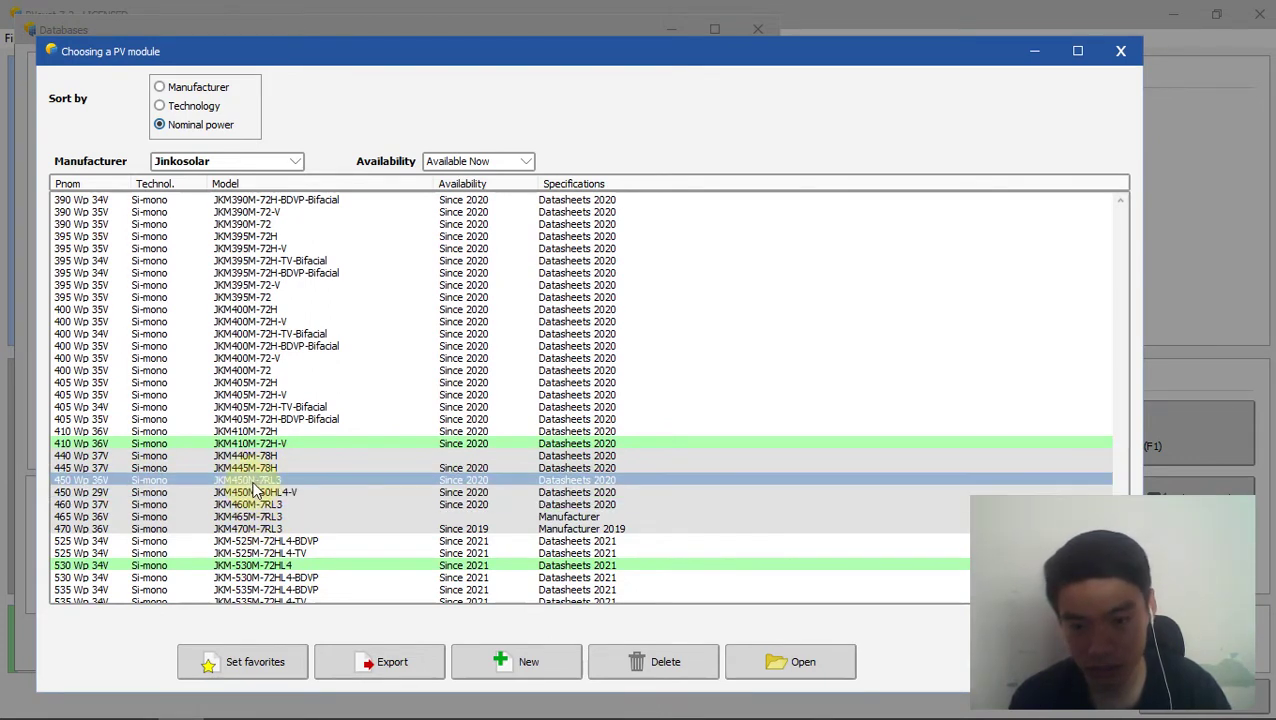
double_click(225, 480)
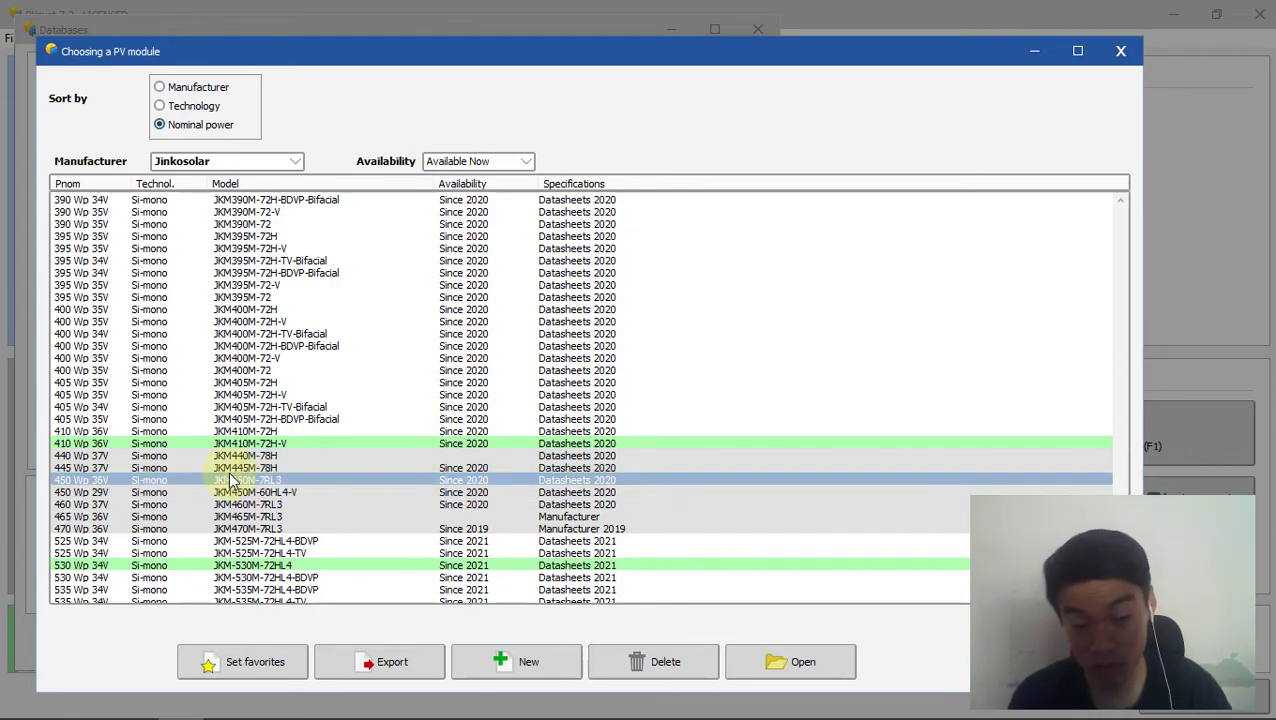
Step: Compare the JKM450N-7RL3 and JKM450N-7RL3-V module types in the Chrome datasheet with the PVsyst module list
scroll(400, 330, "up", 2)
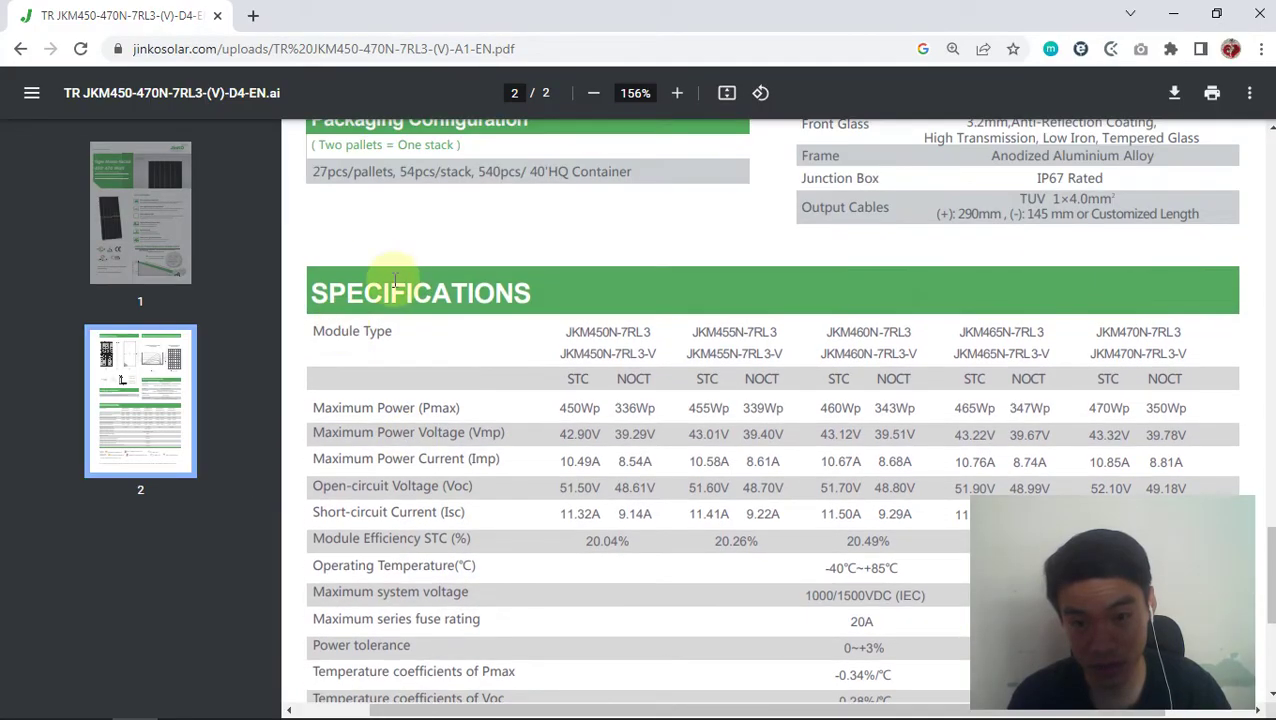
scroll(399, 285, "up", 3)
scroll(336, 305, "down", 3)
left_click_drag(530, 319, 720, 336)
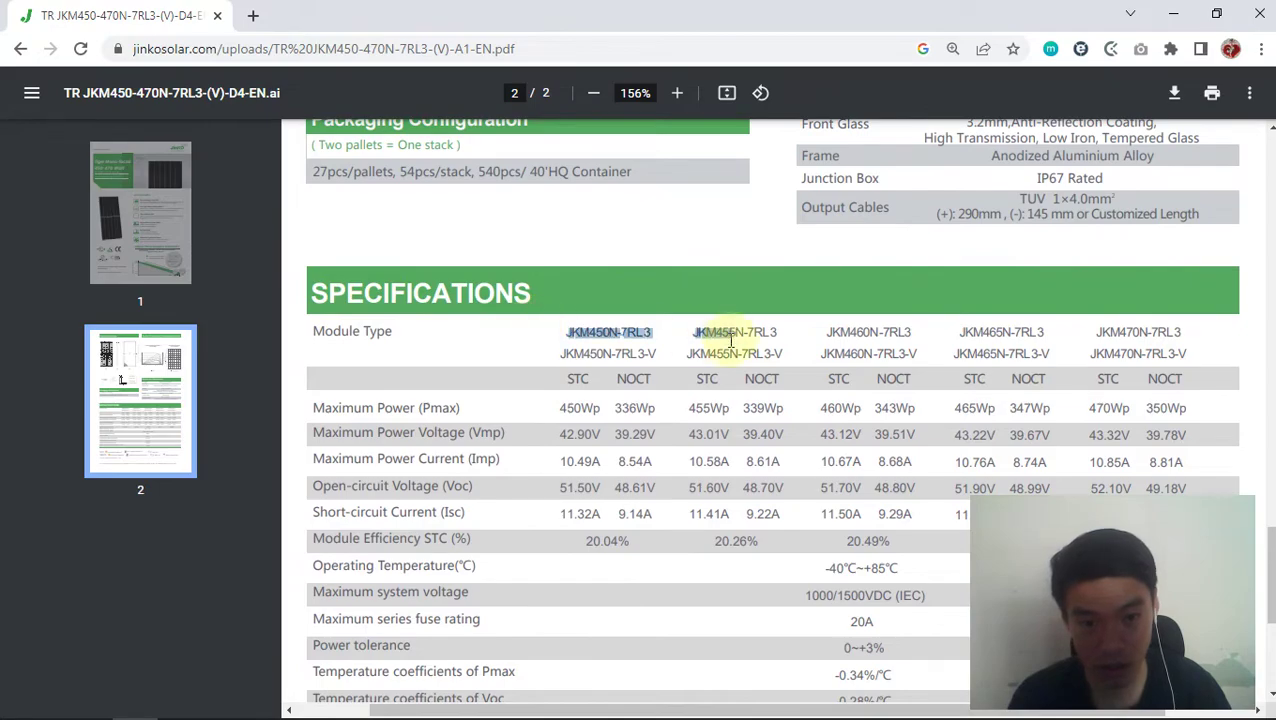
left_click(570, 341)
left_click_drag(561, 353, 658, 356)
key("alt+Tab")
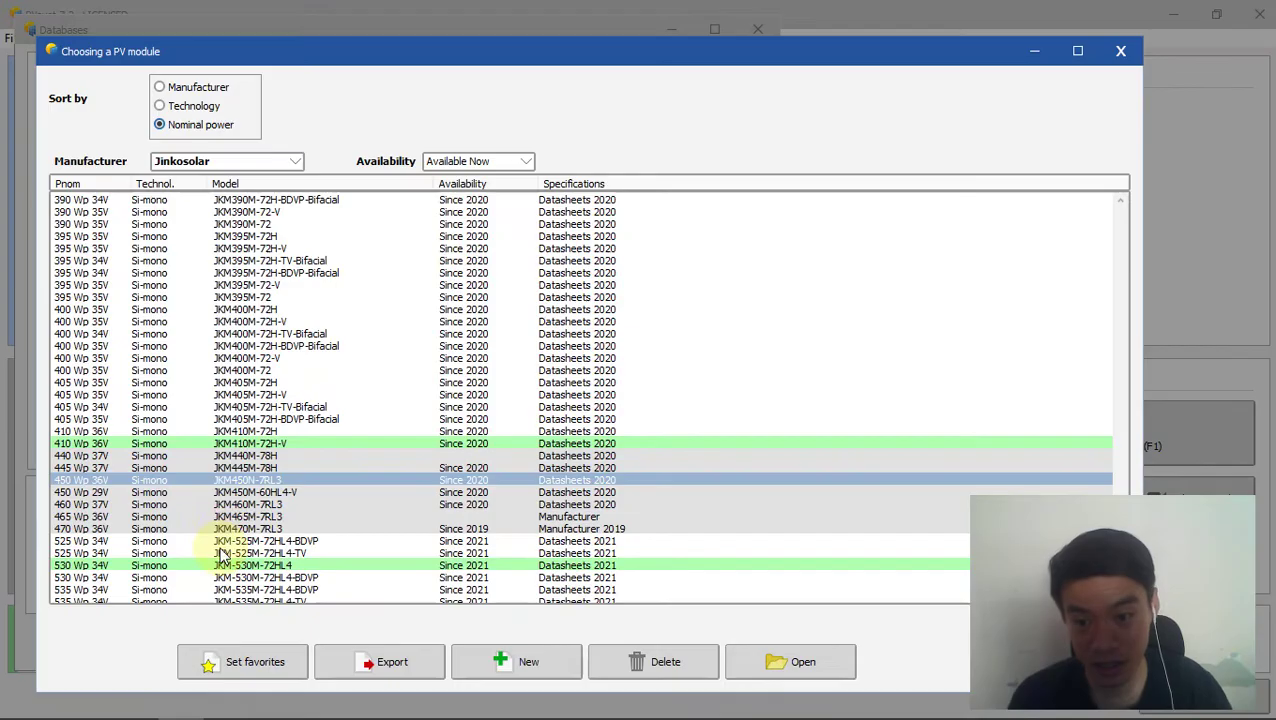
left_click(295, 528)
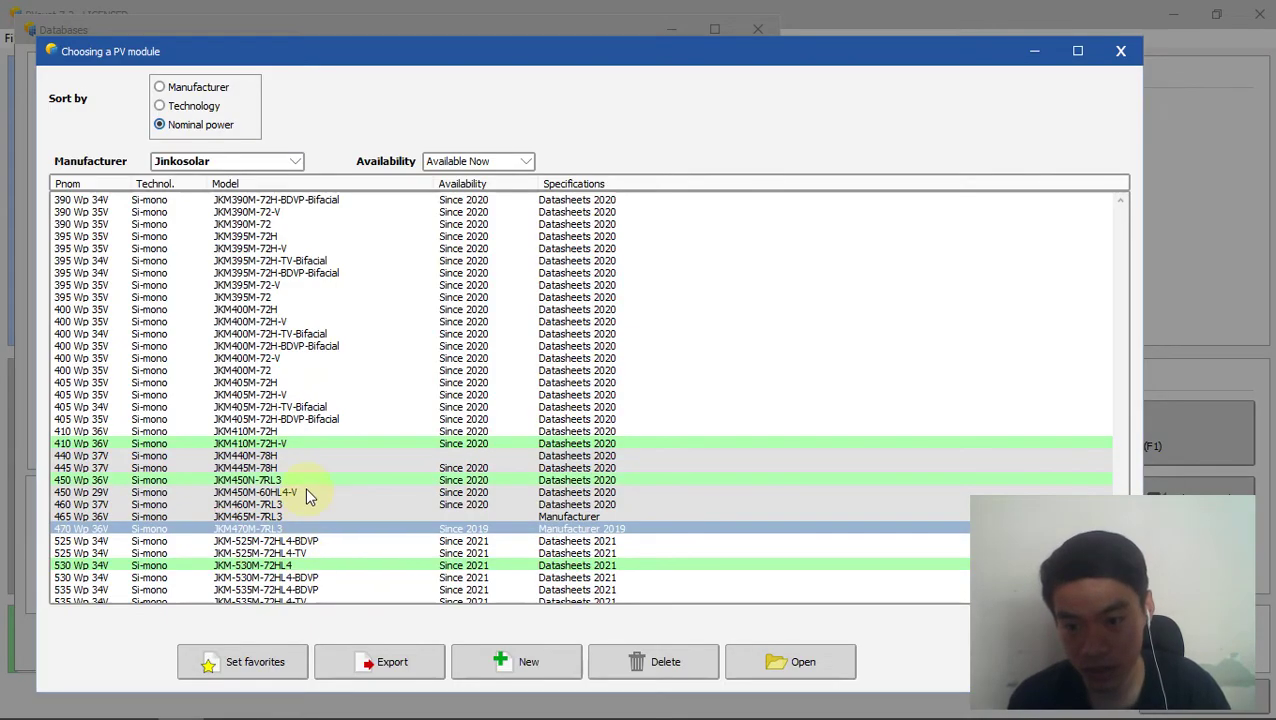
Step: Close the module database and open the system definition of the grid-connected Canon solar project
left_click(1120, 56)
left_click(757, 28)
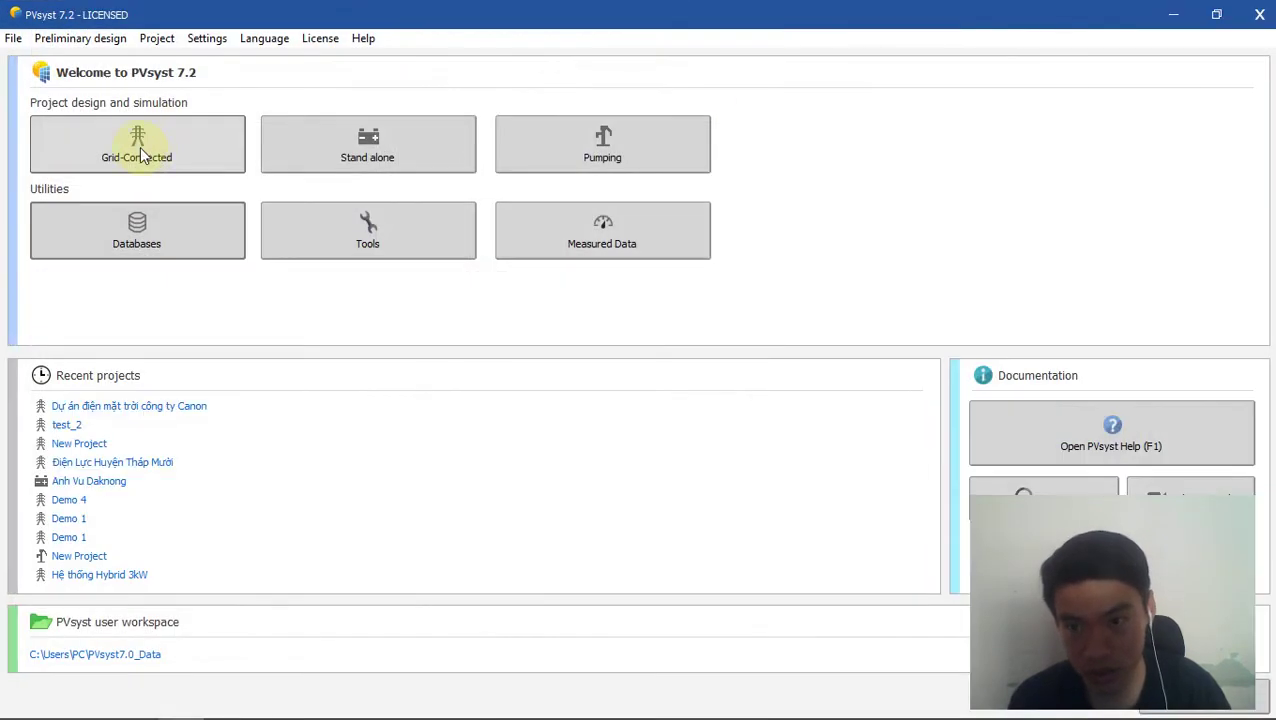
left_click(141, 150)
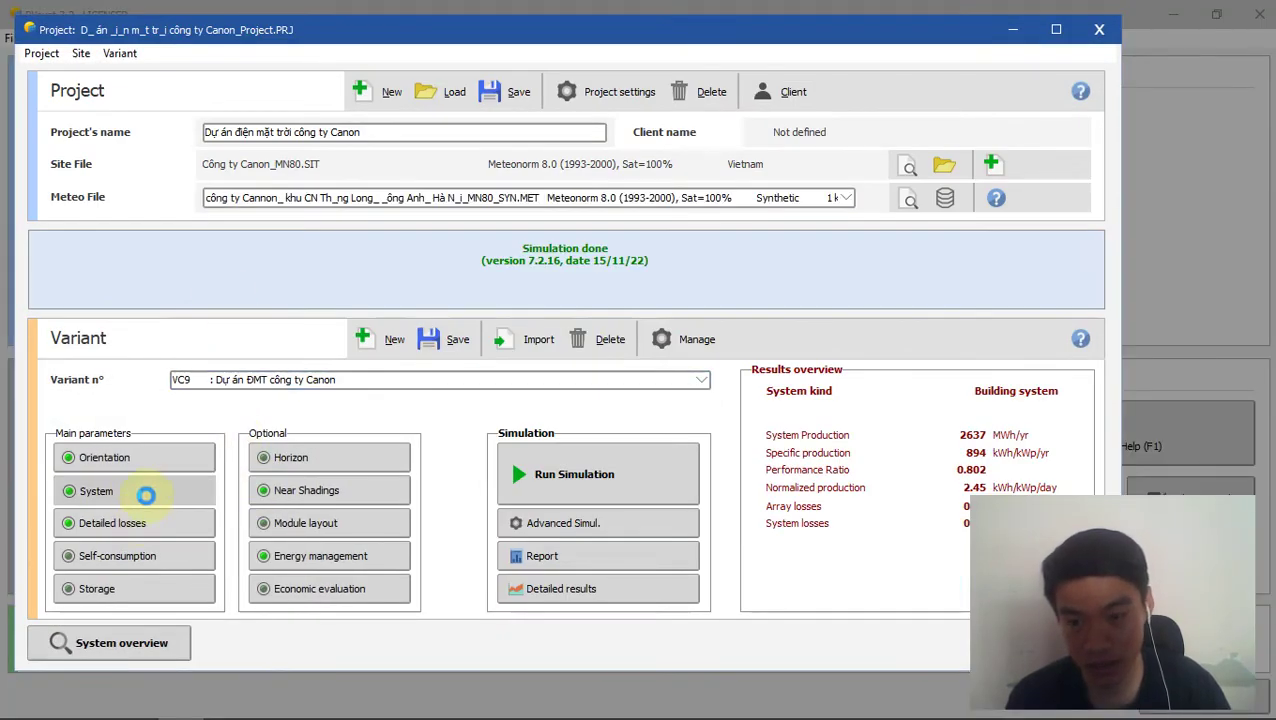
left_click(158, 481)
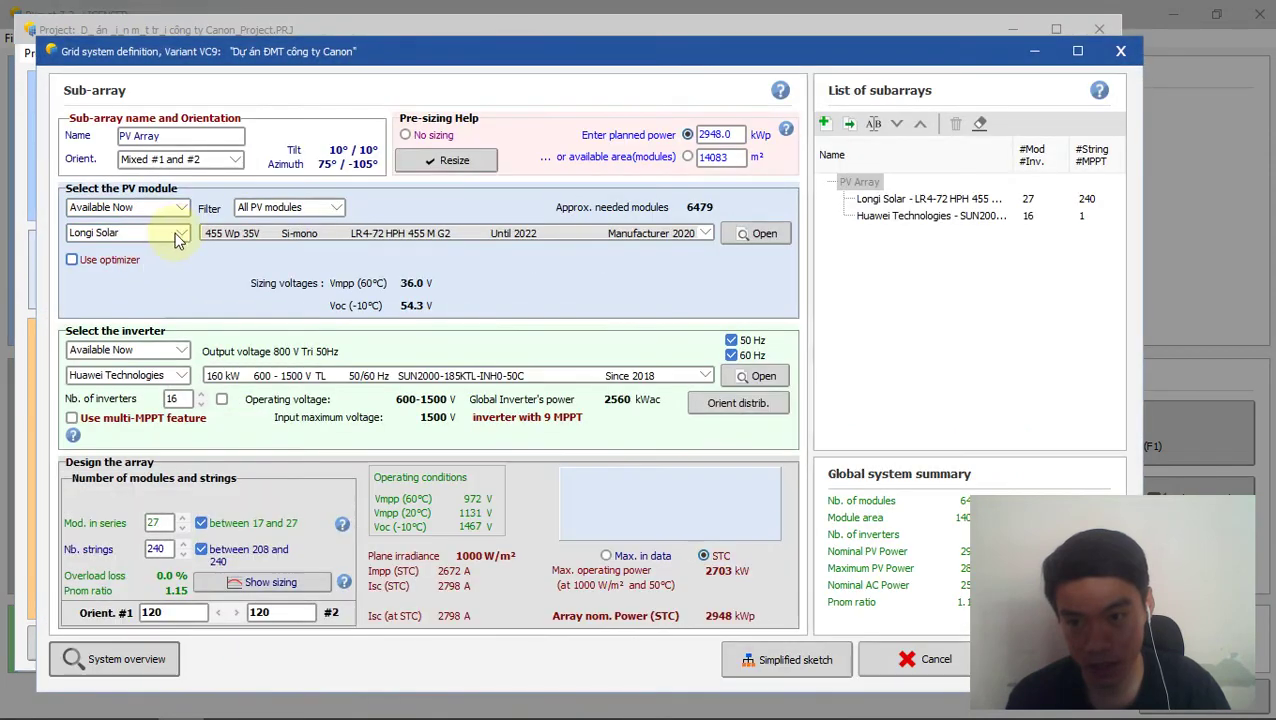
Step: Set the sub-array's PV module manufacturer to Jinkosolar and look for JKM450N-7RL3 among its available modules
left_click(182, 236)
type("ji")
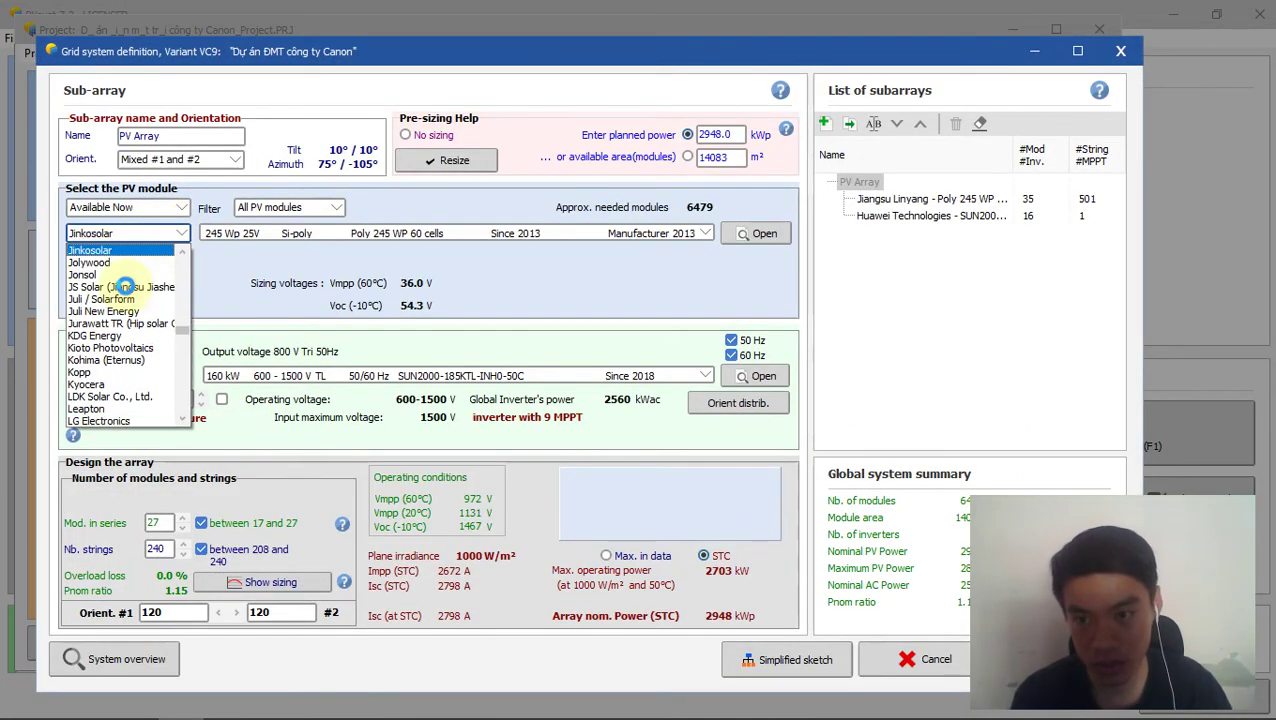
left_click(90, 250)
left_click(705, 233)
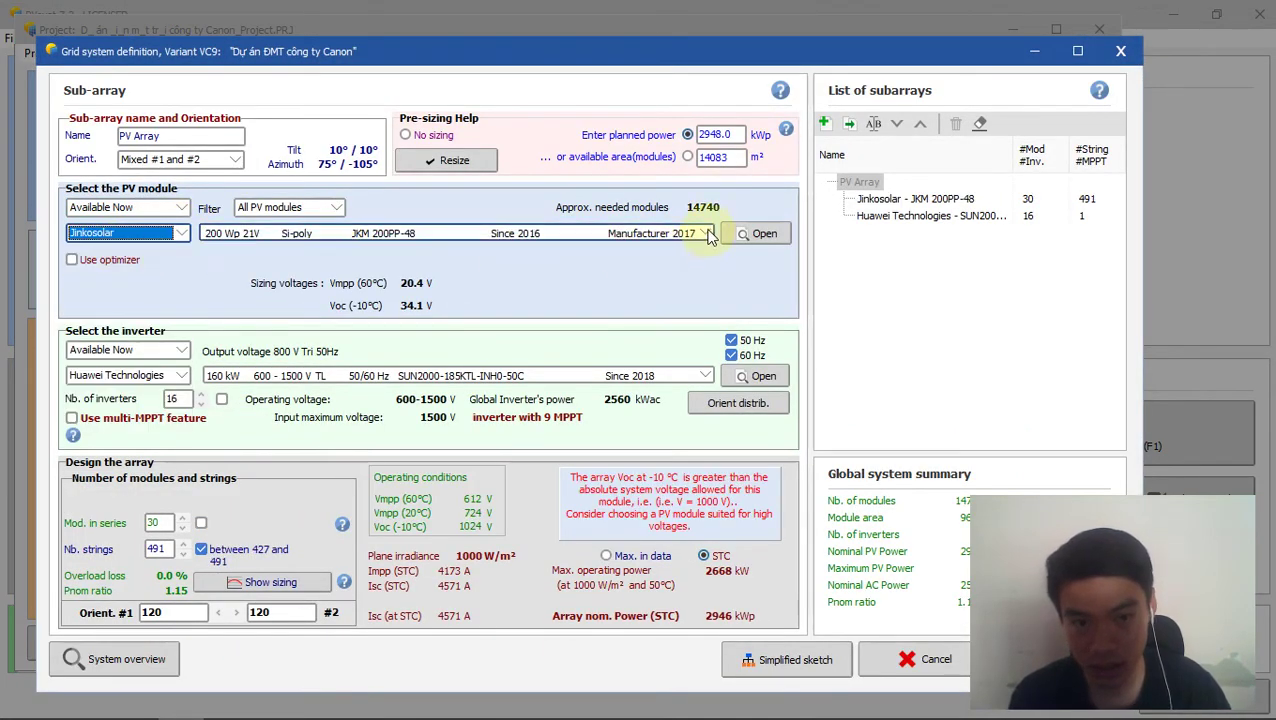
left_click_drag(705, 292, 705, 398)
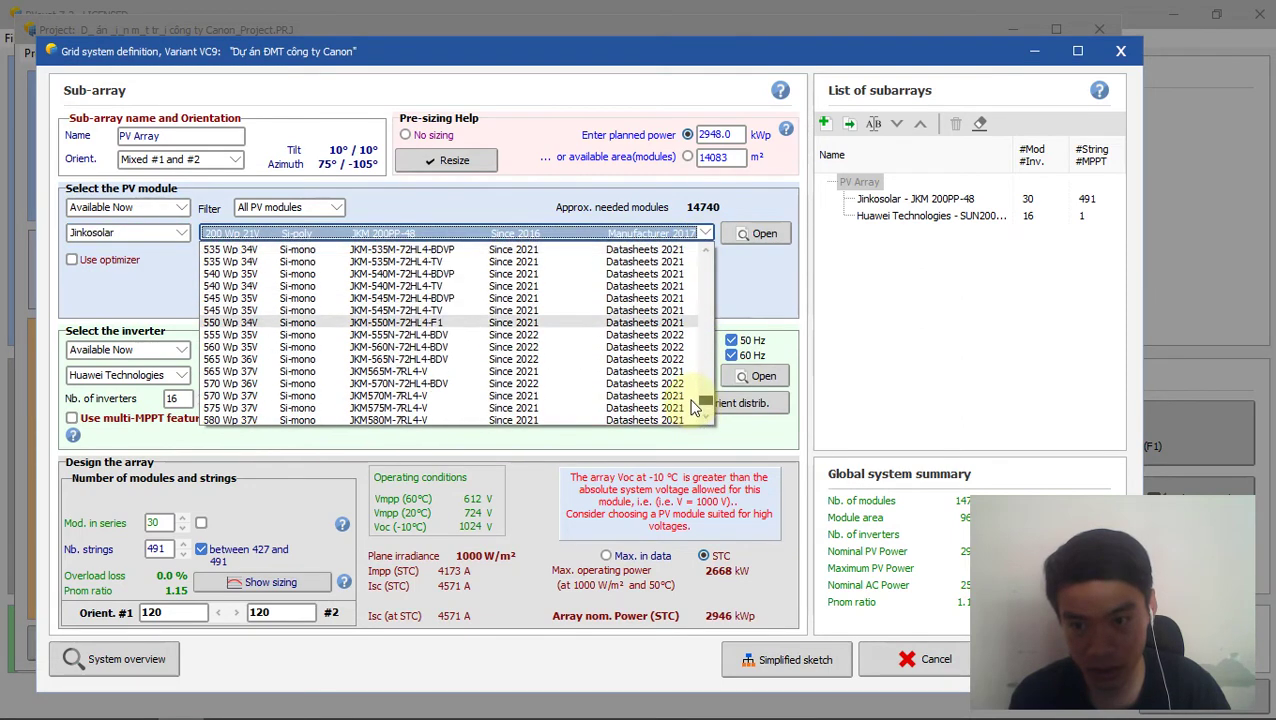
scroll(697, 404, "up", 4)
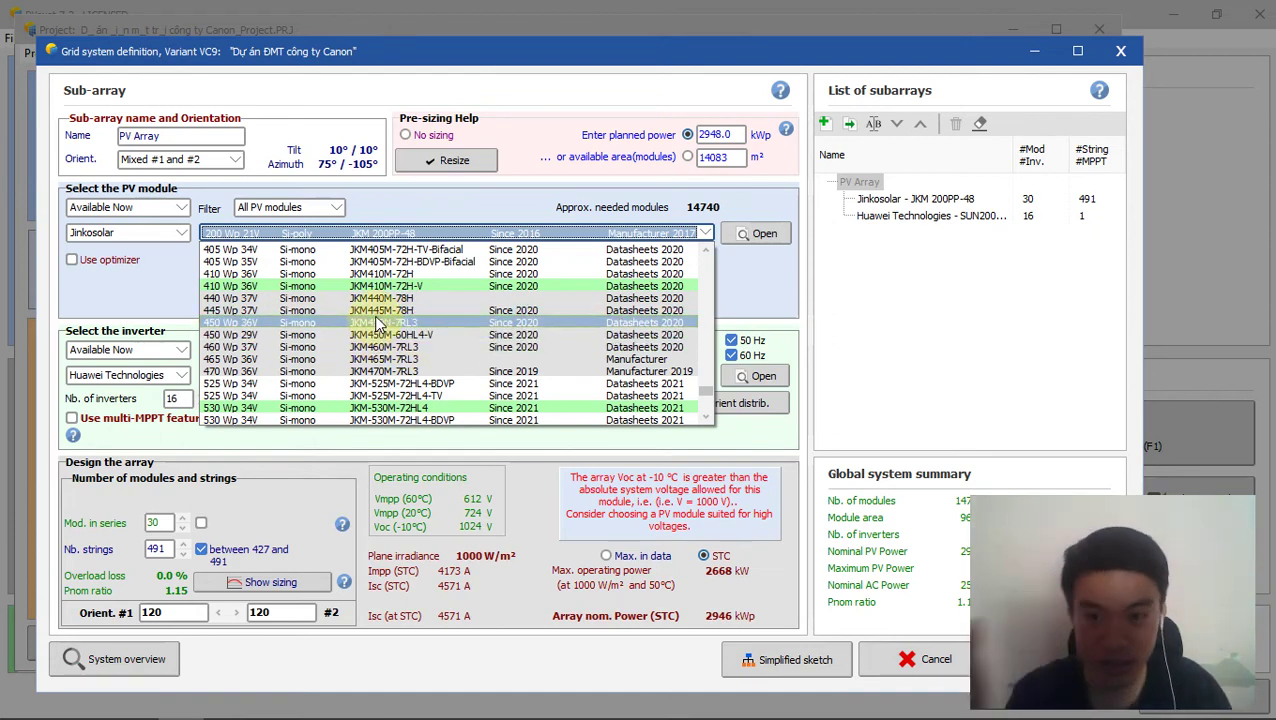
left_click(740, 45)
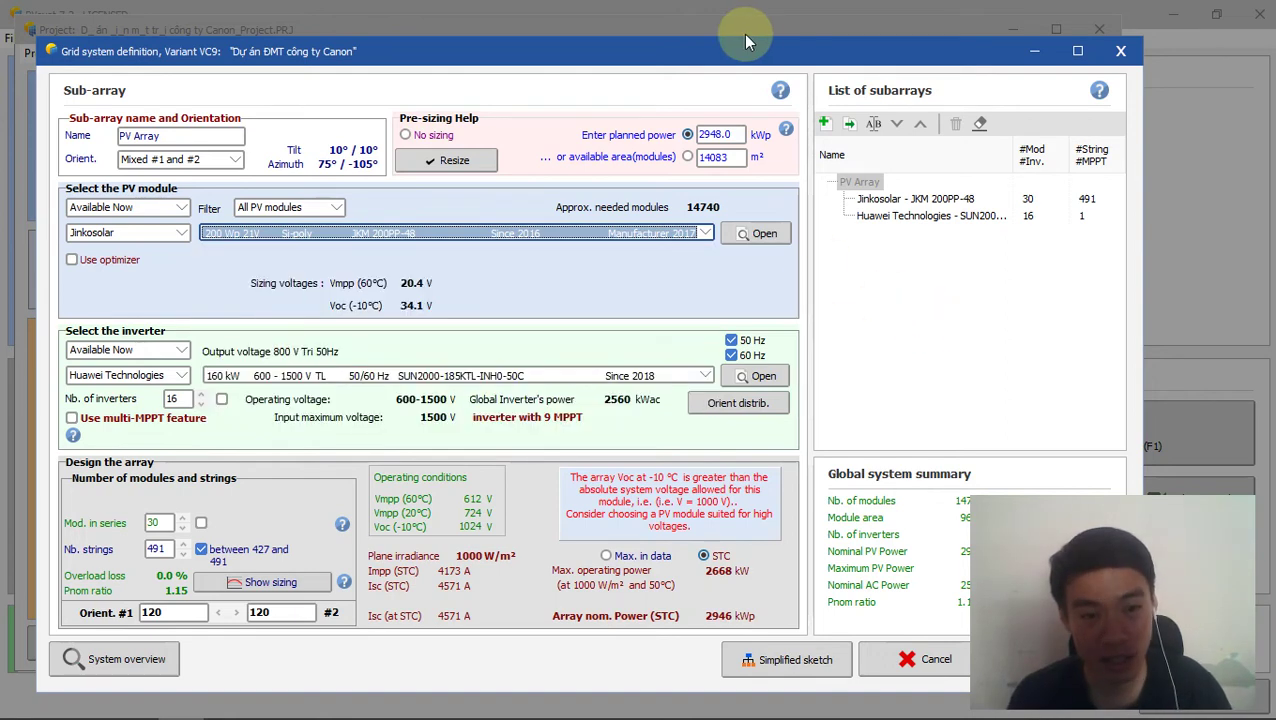
left_click_drag(728, 50, 655, 35)
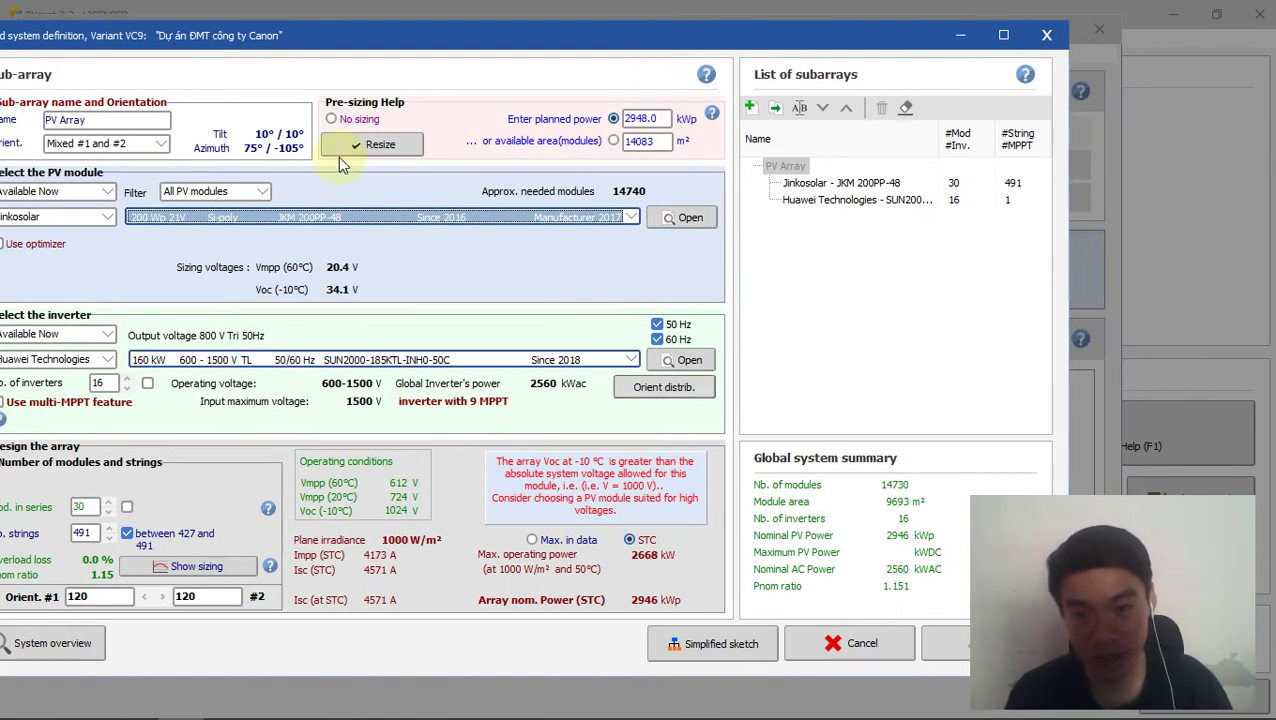